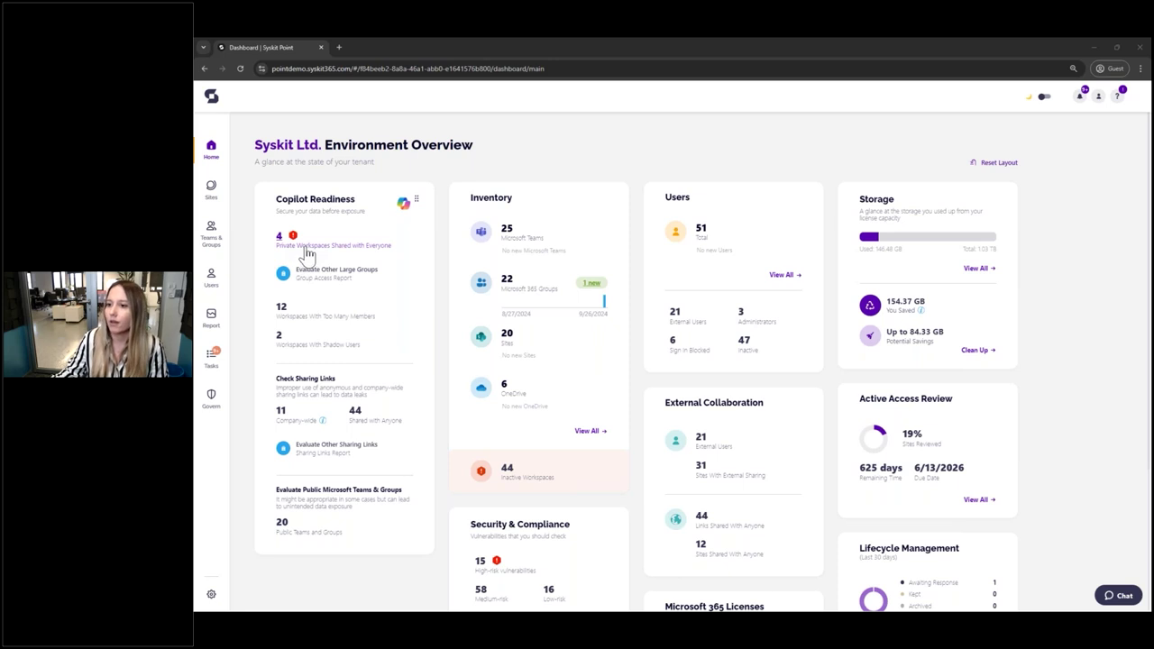
Step: Open Private Workspaces Shared with Everyone and review the Remove Access options for Financial Markets Wizards and for all workspaces, without removing access
left_click(306, 249)
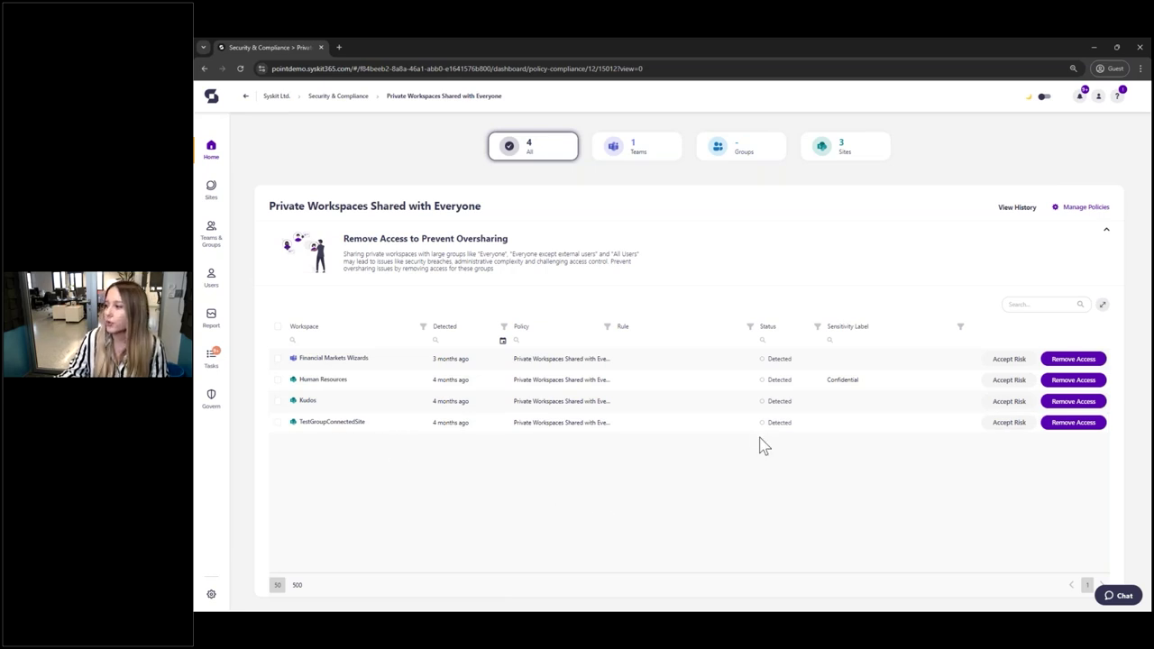
left_click(1073, 360)
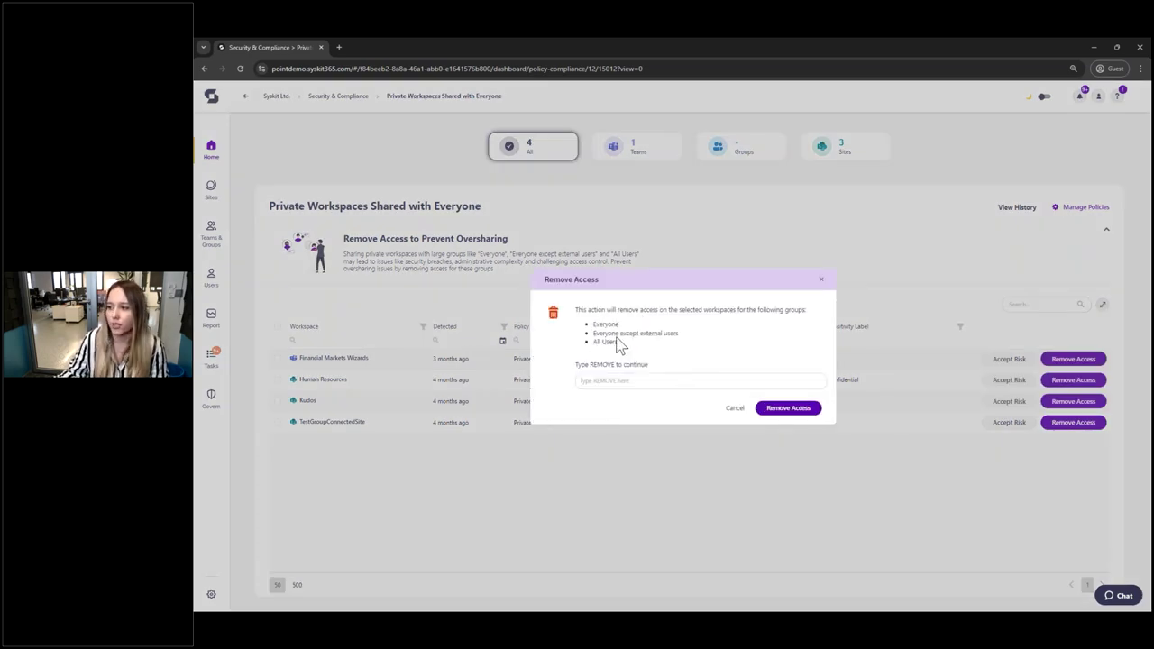
left_click(735, 409)
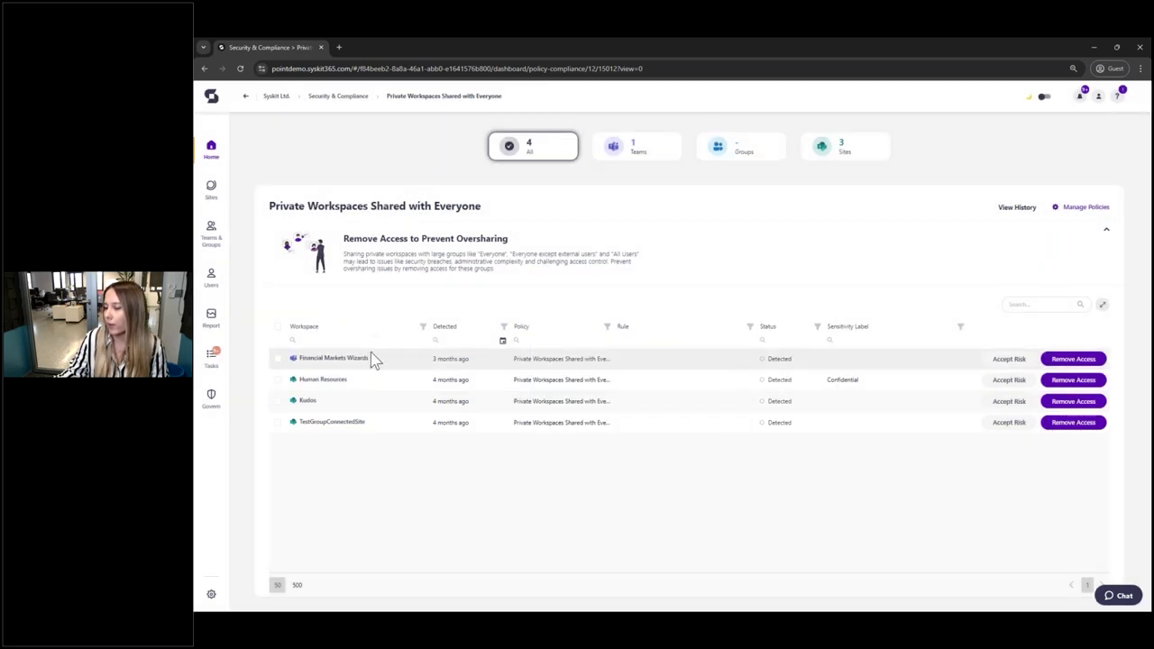
left_click(278, 328)
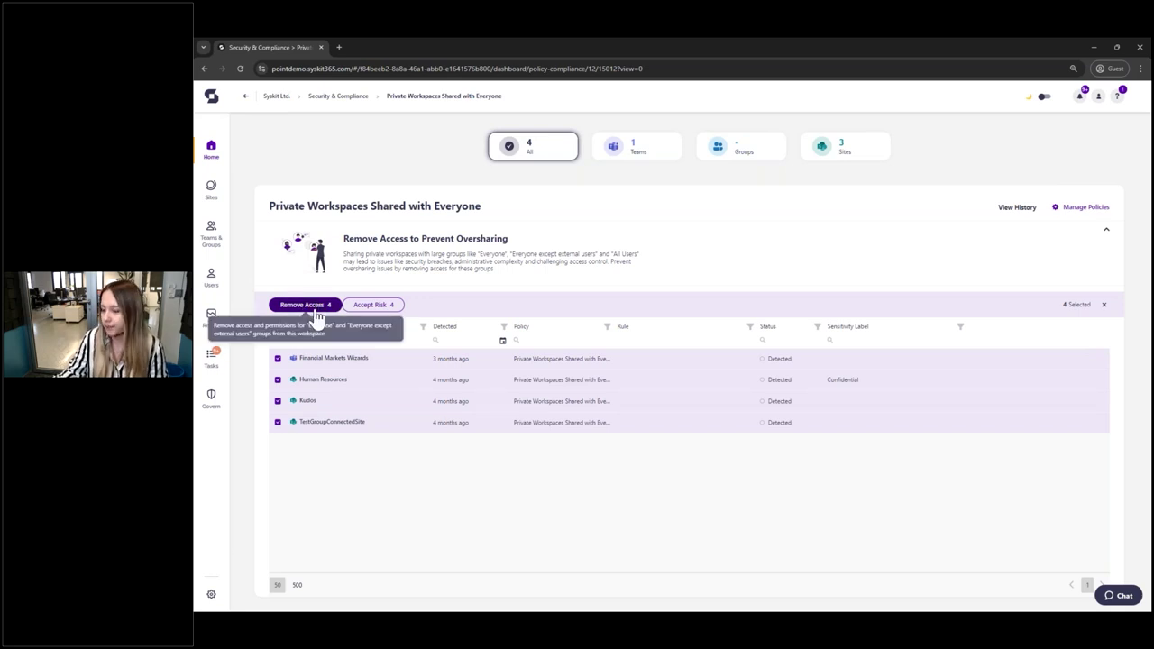
left_click(277, 328)
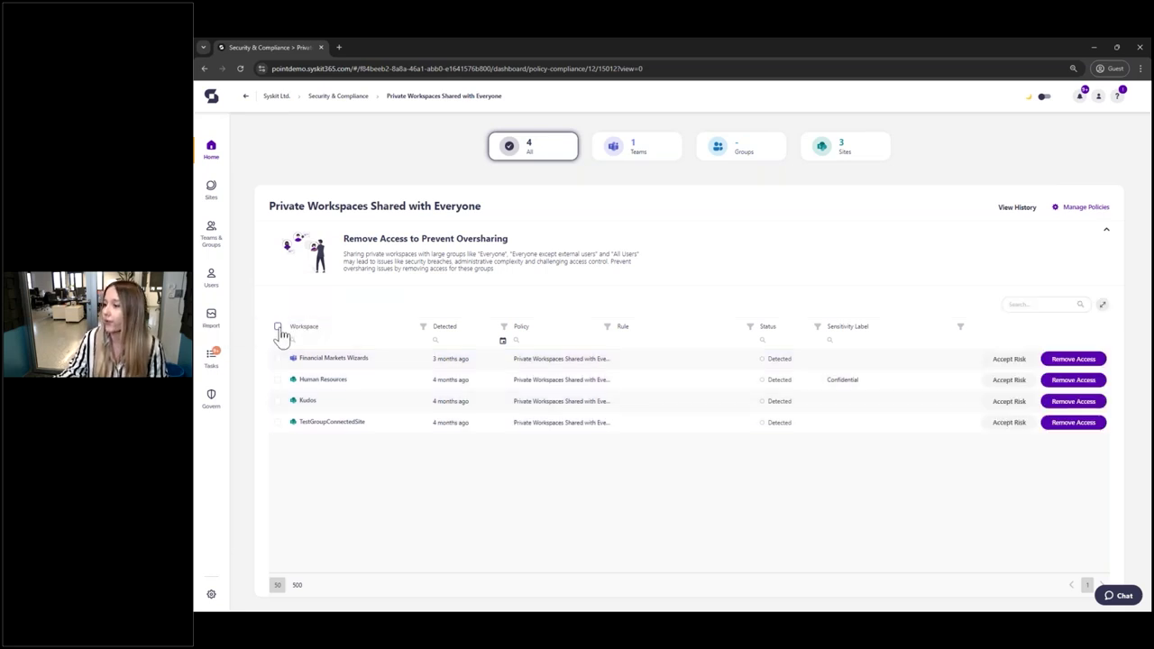
Step: Inspect the Financial Markets Wizards access details and the available Accept Risk durations, cancel without accepting, and return to the workspace list
left_click(364, 362)
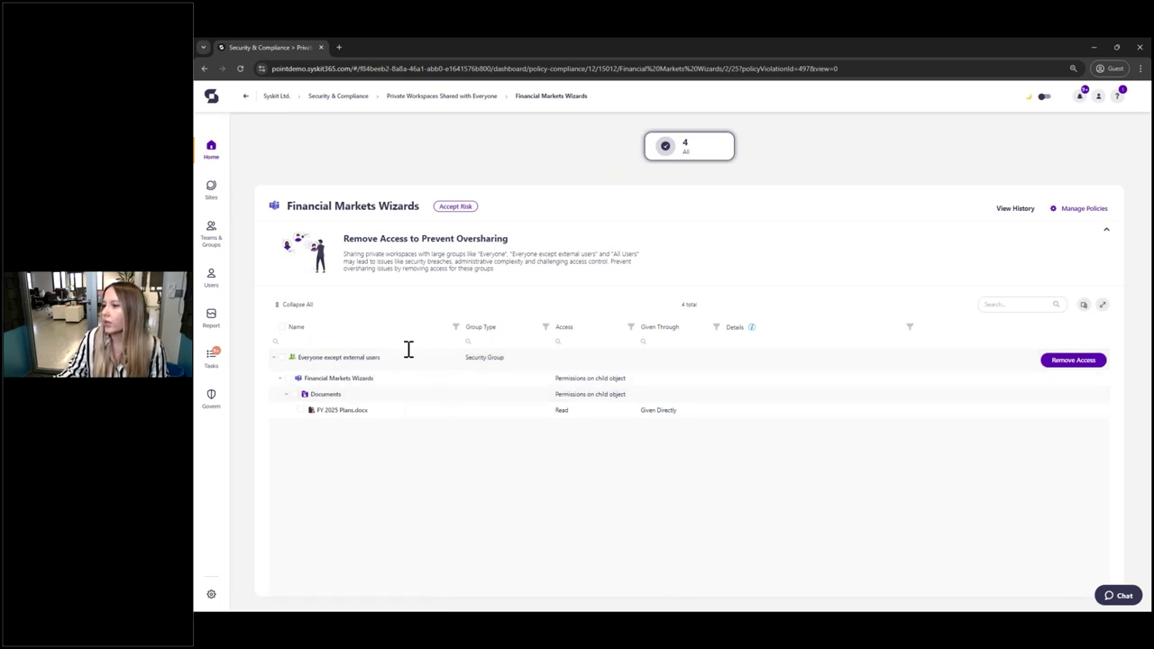
left_click(446, 211)
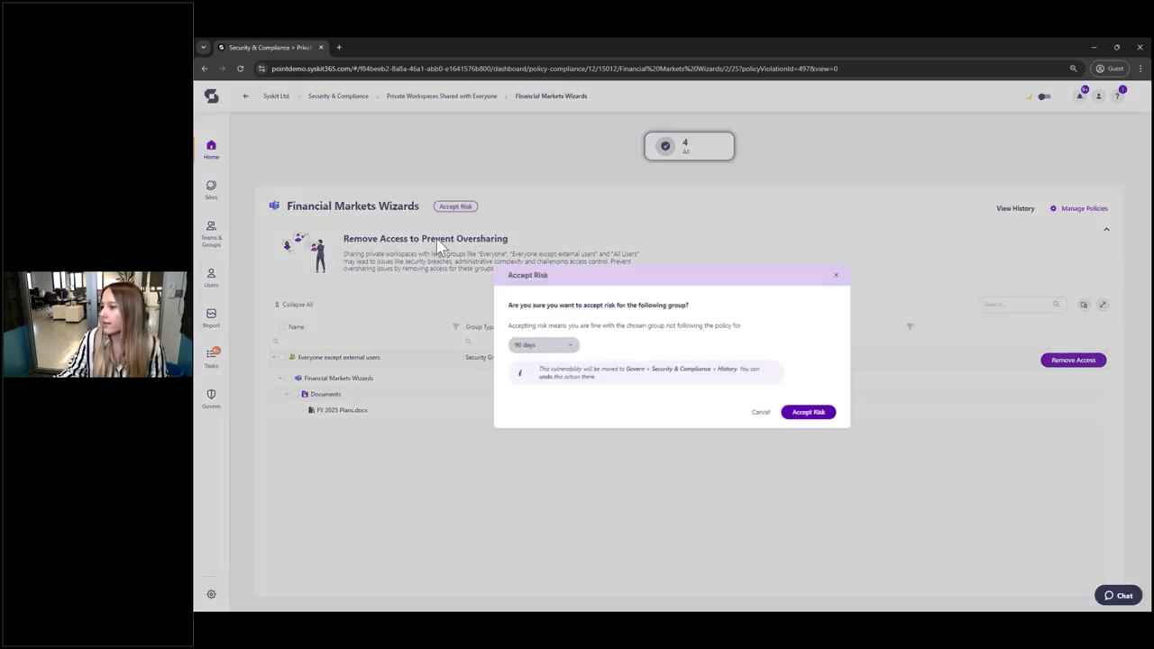
left_click(535, 346)
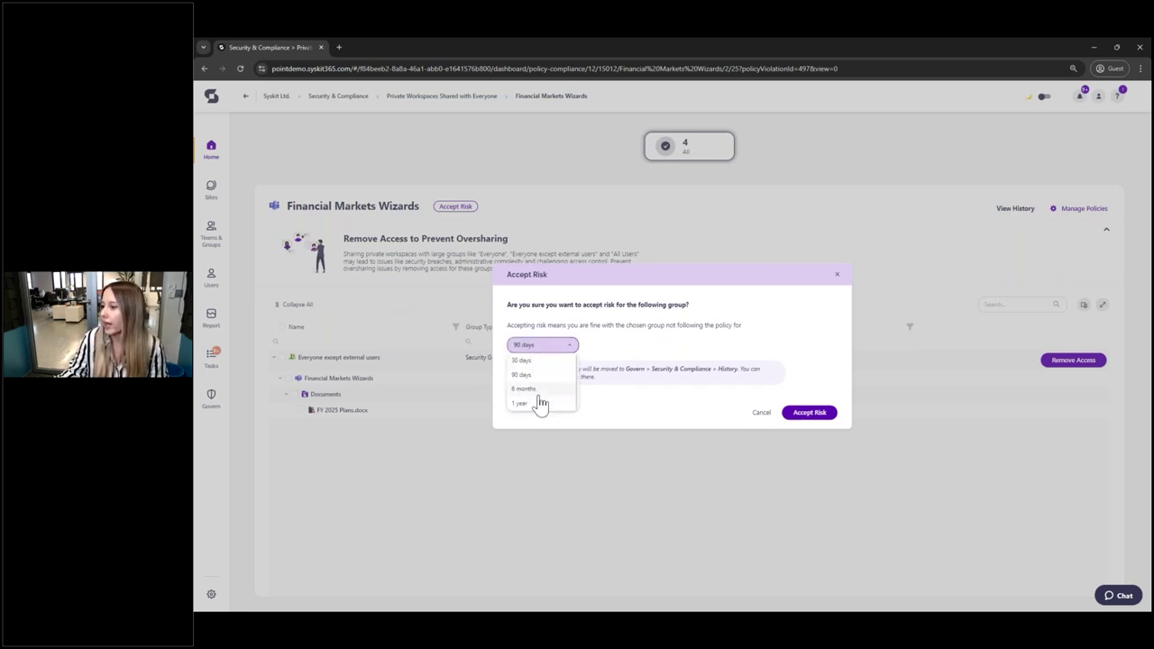
left_click(644, 412)
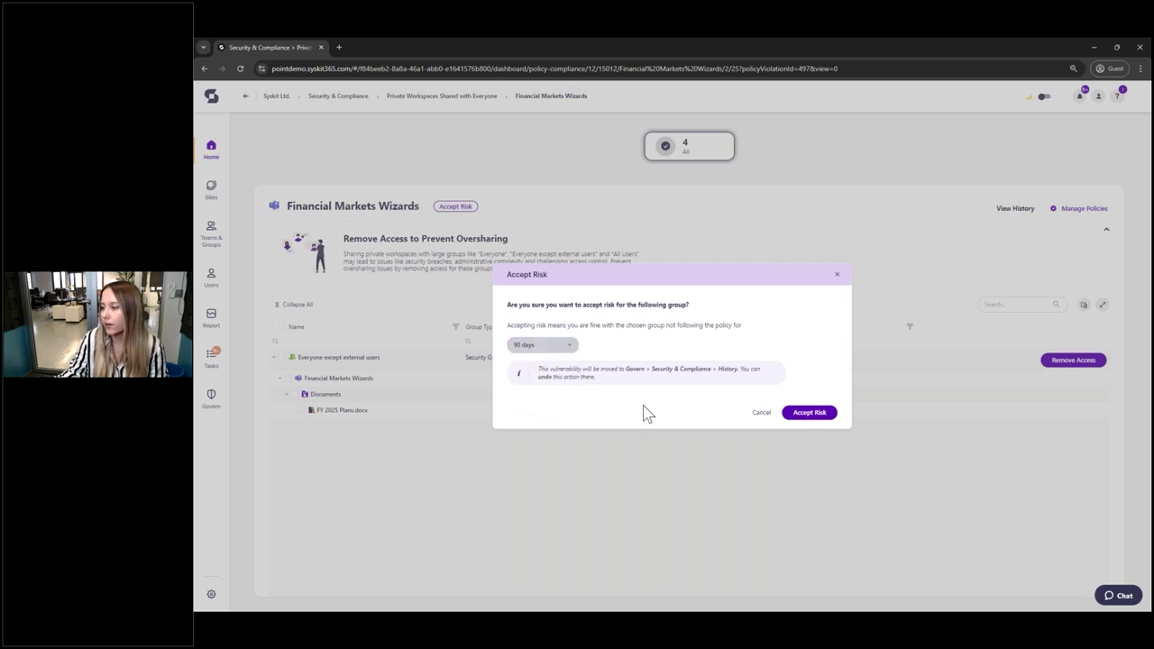
left_click(762, 414)
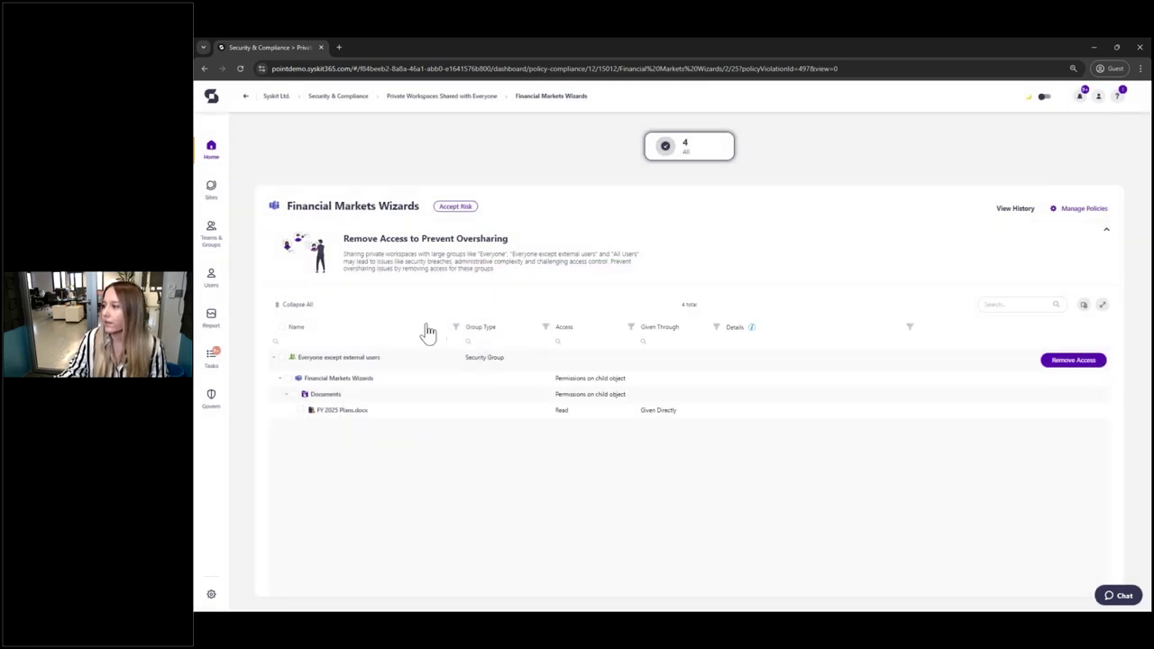
left_click(246, 98)
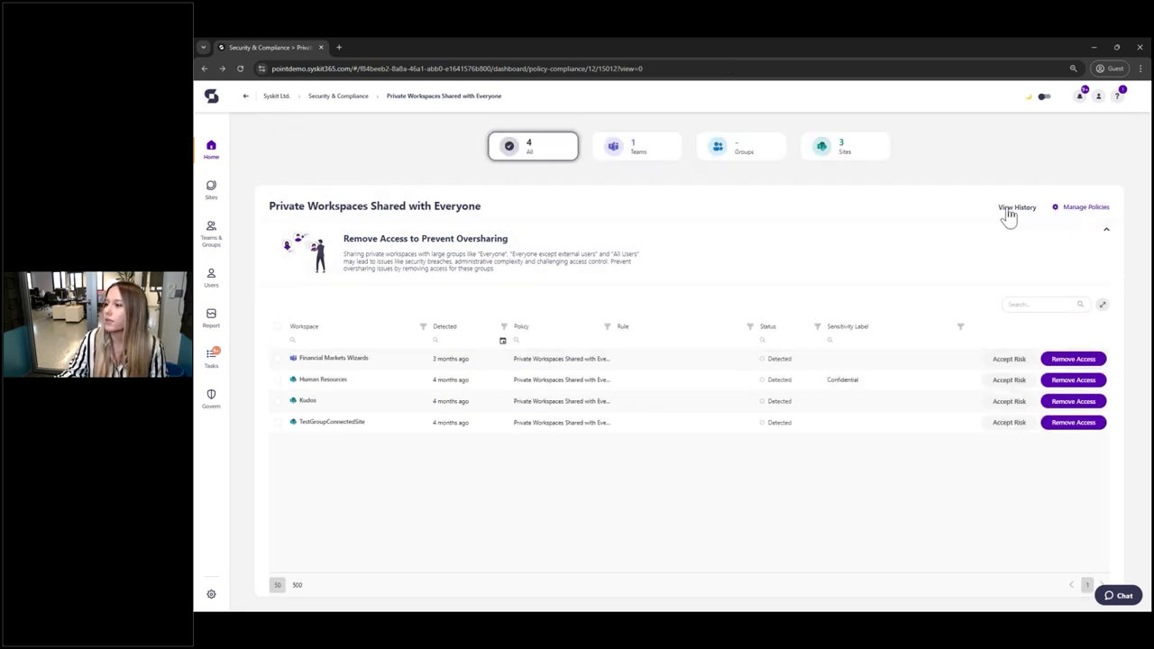
Step: Review the Vulnerabilities History for private workspaces shared with everyone, including its comment and activity columns, and return to the dashboard
left_click(1012, 211)
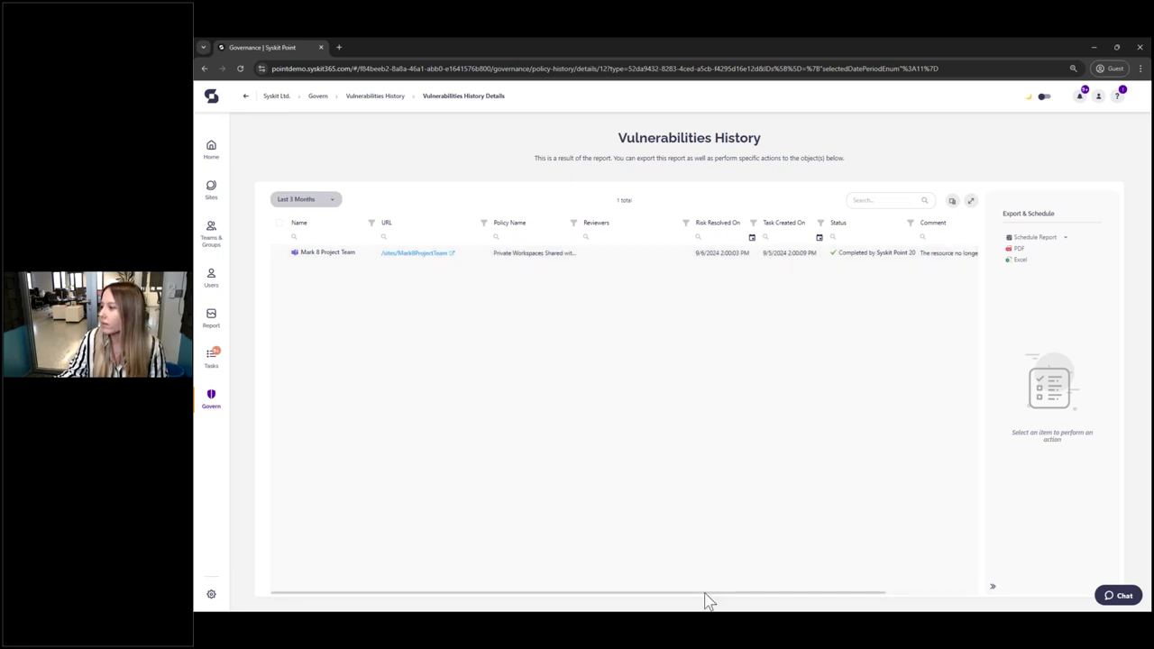
left_click_drag(703, 593, 793, 593)
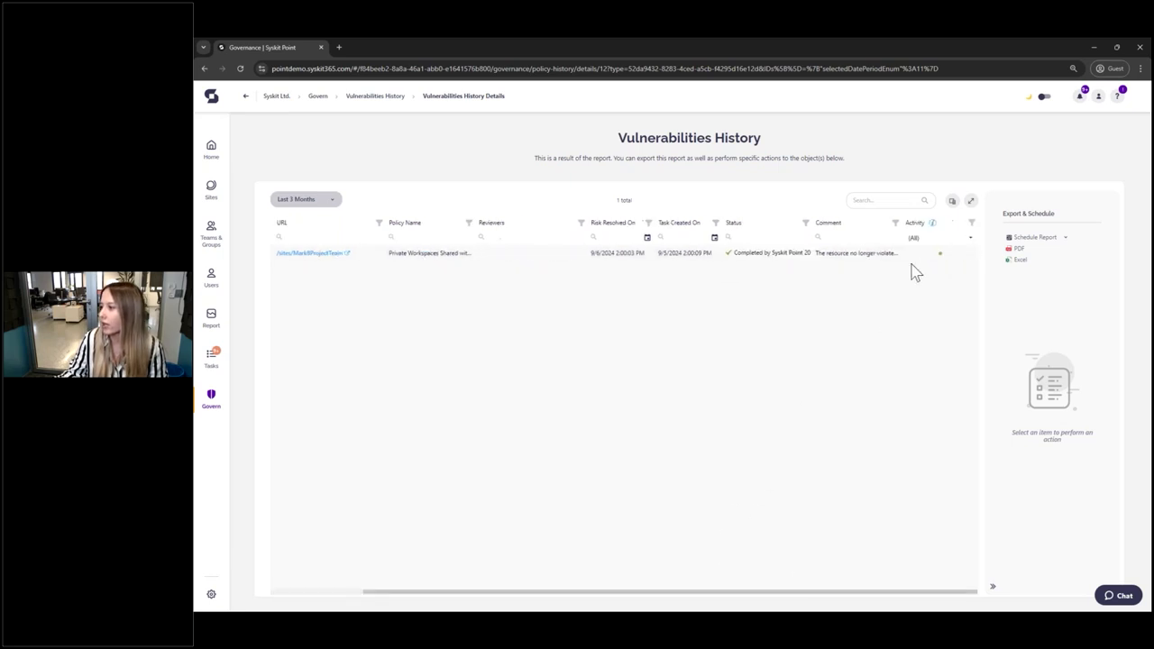
left_click(246, 97)
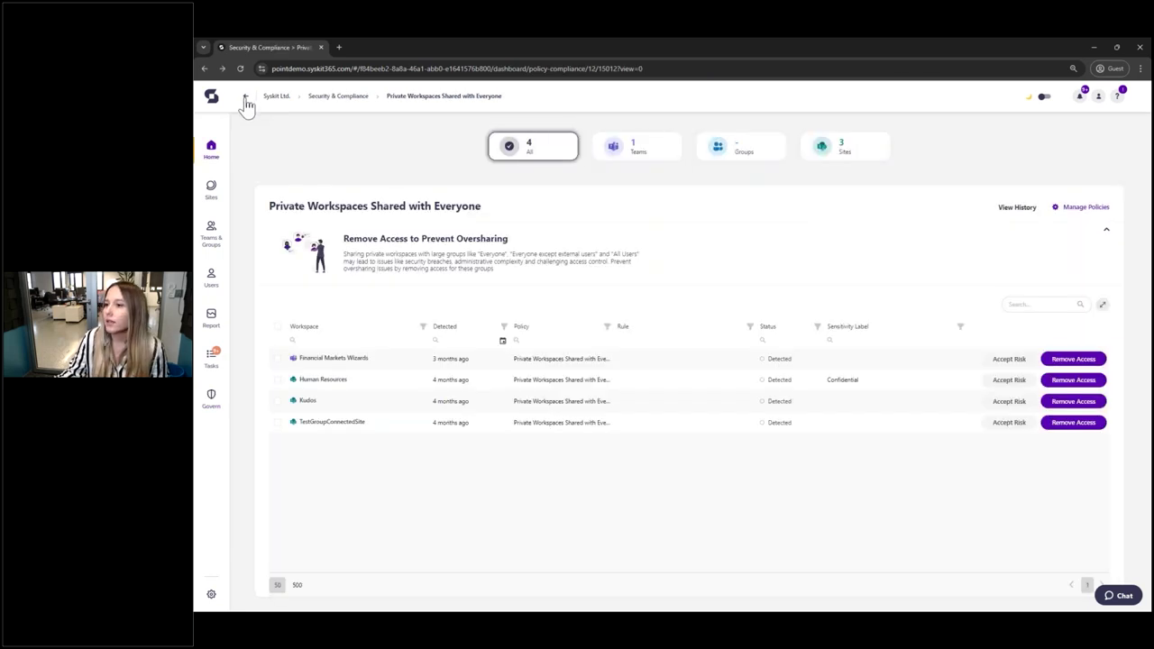
left_click(245, 97)
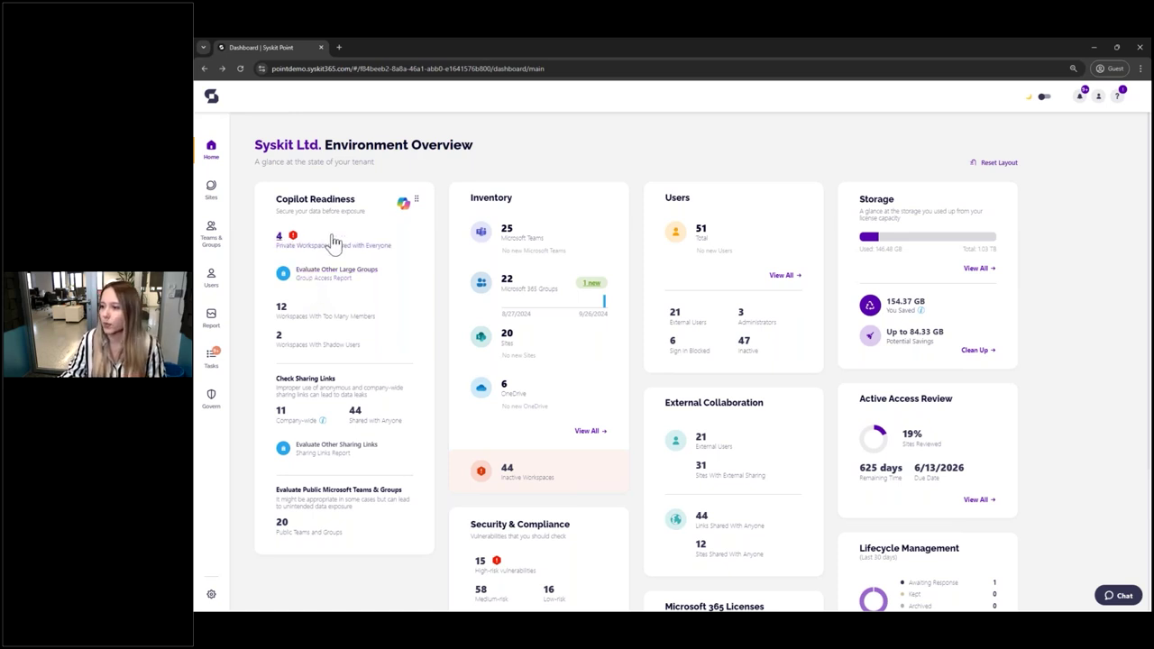
Step: Examine the Ask HR members under Workspaces with Too Many Members and open the list of Workspaces with Shadow Users
left_click(294, 323)
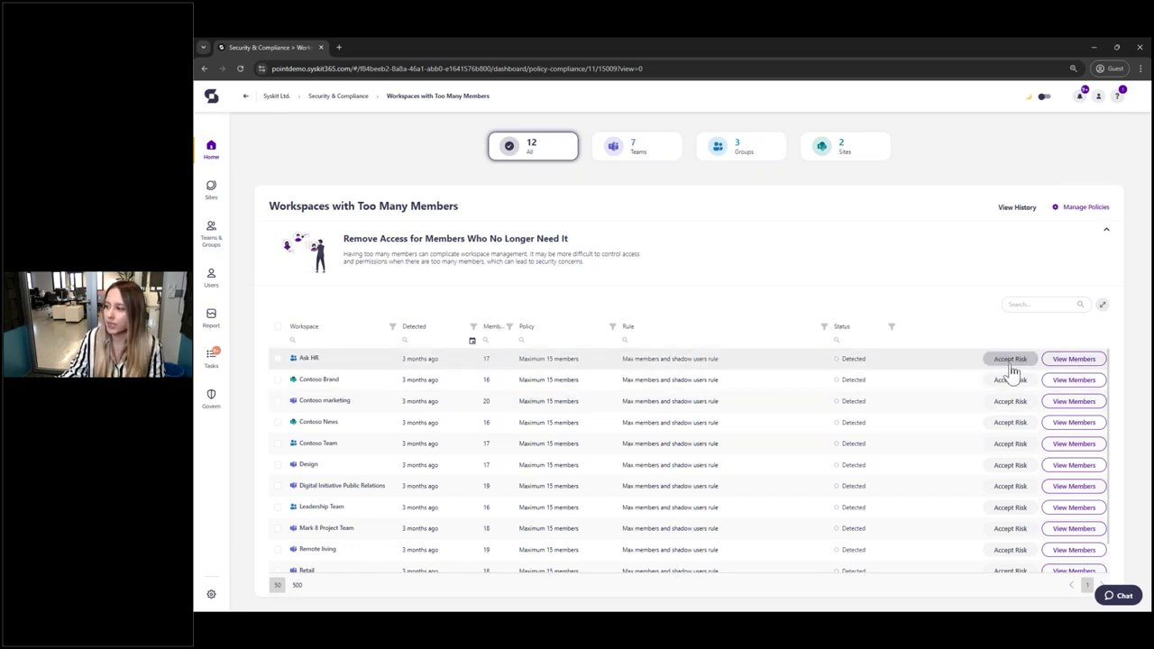
left_click(1070, 360)
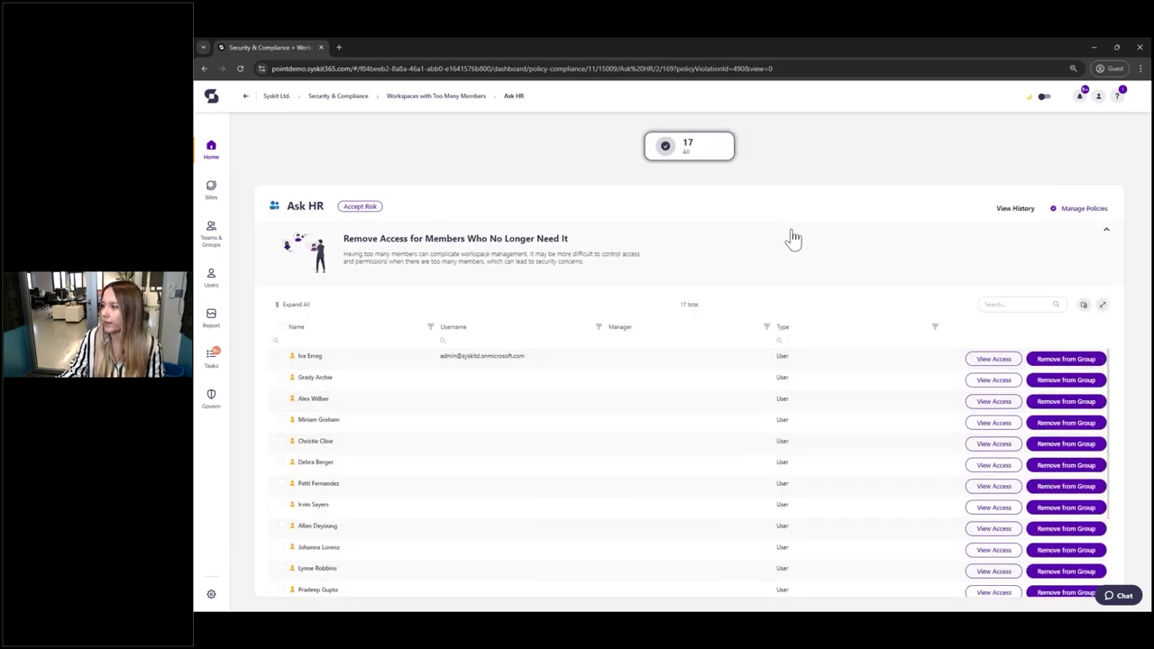
left_click(245, 96)
left_click(245, 98)
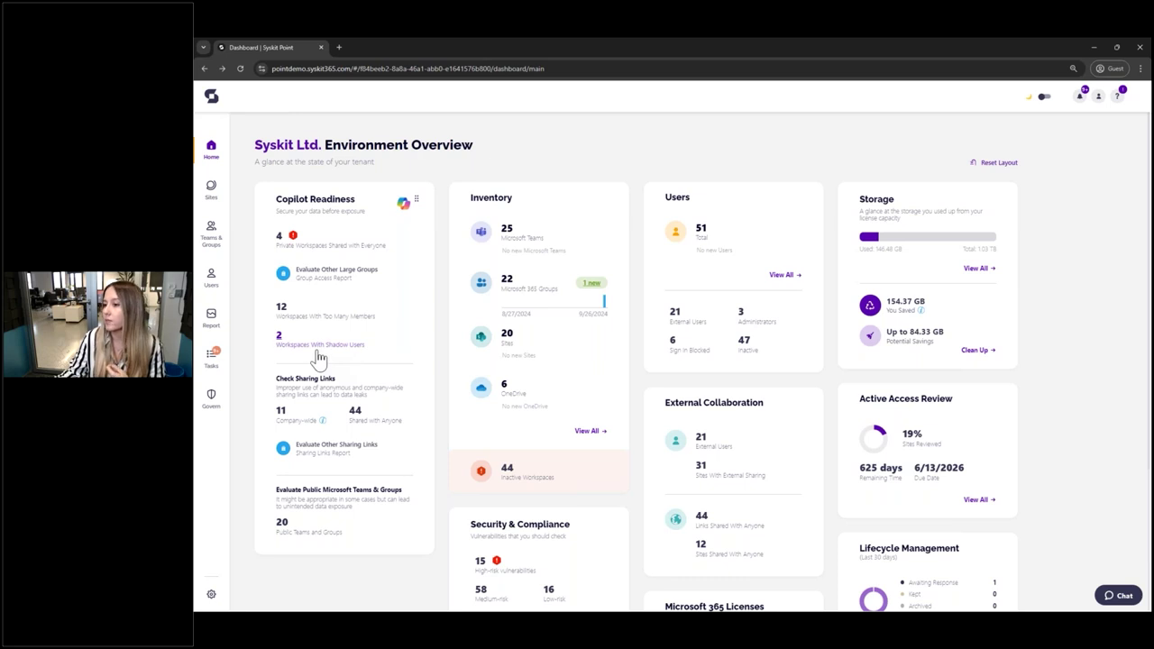
left_click(319, 356)
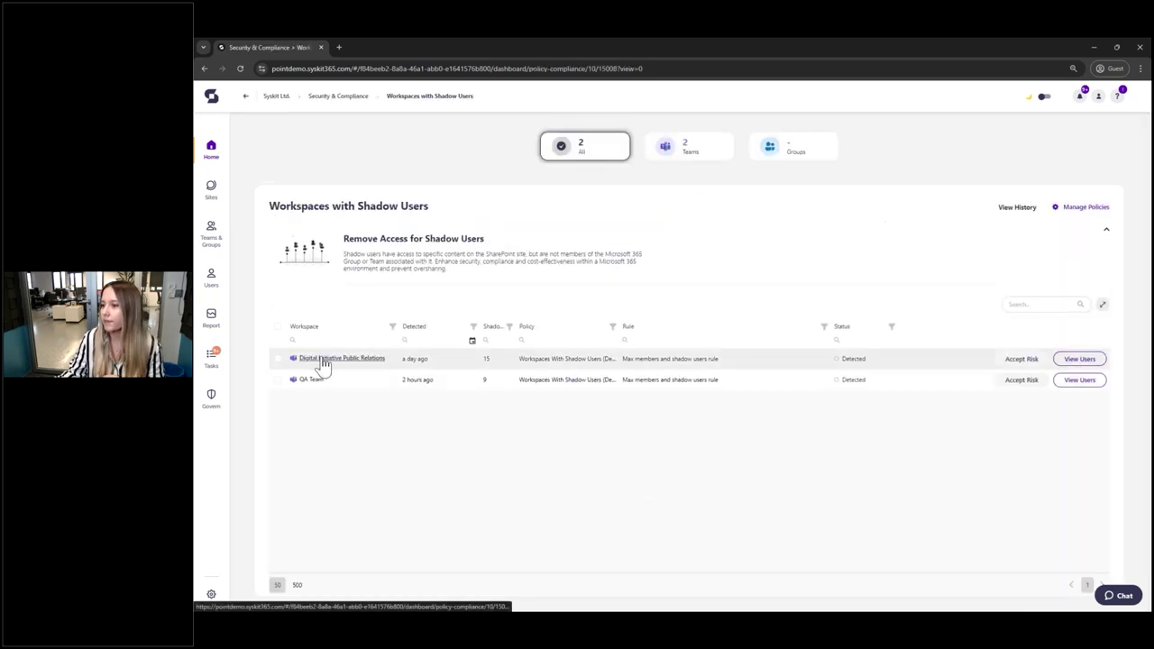
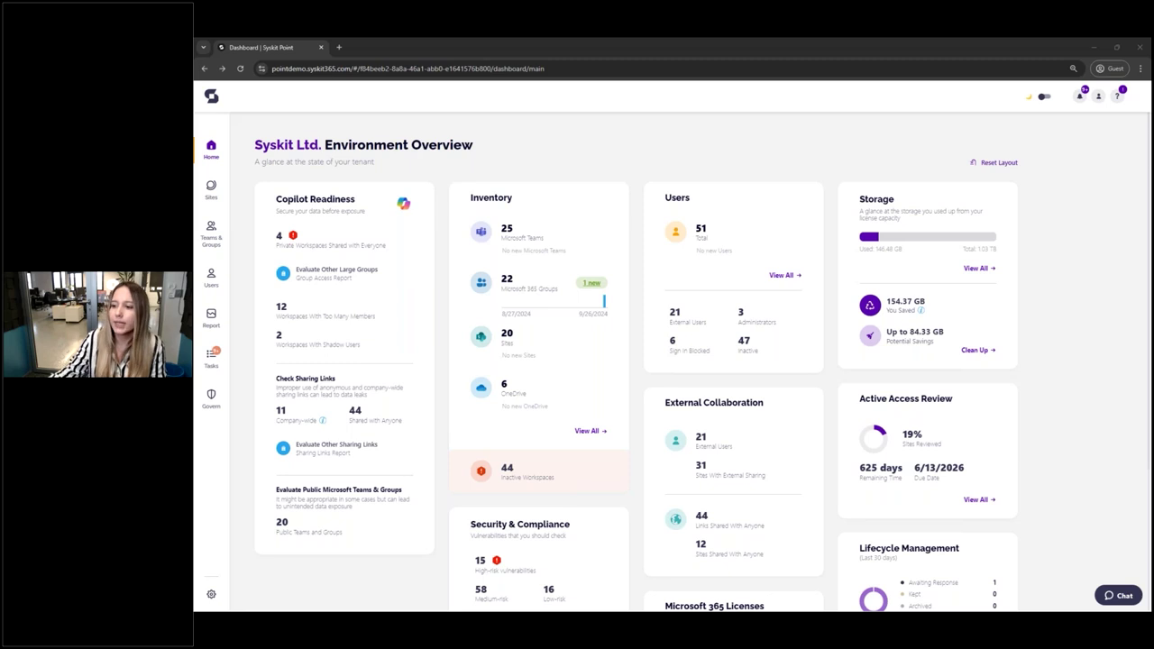
Step: Open the company-wide Sharing Links report and check the link removal options for American Design awards and for all items, without removing any
mouse_move(326, 424)
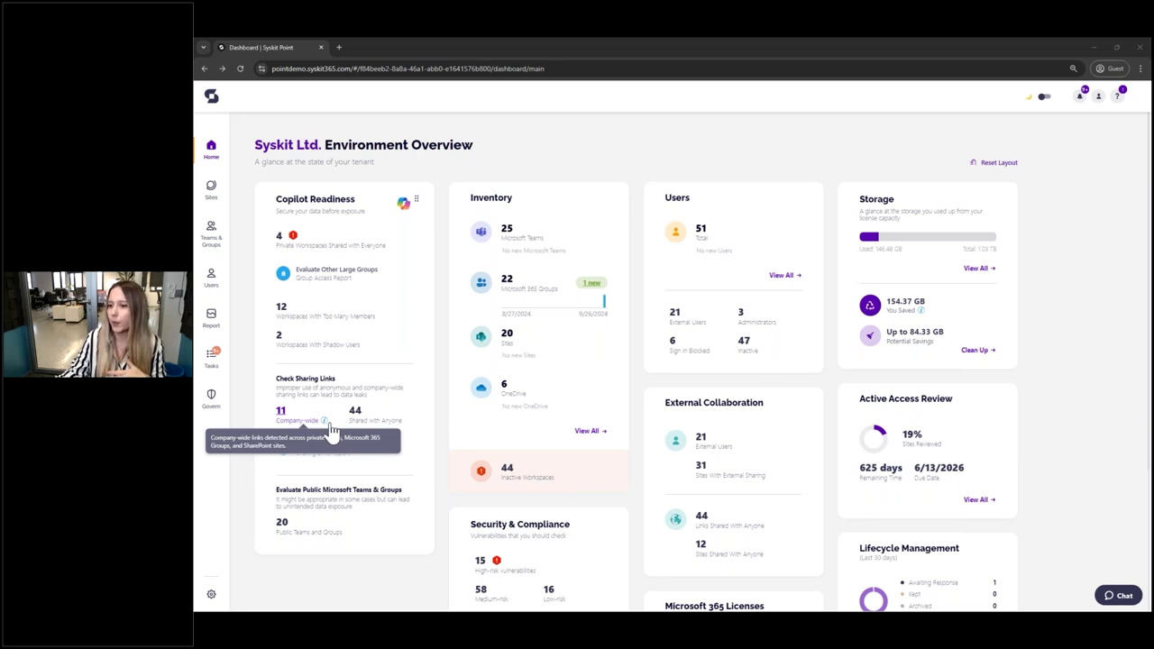
left_click(309, 421)
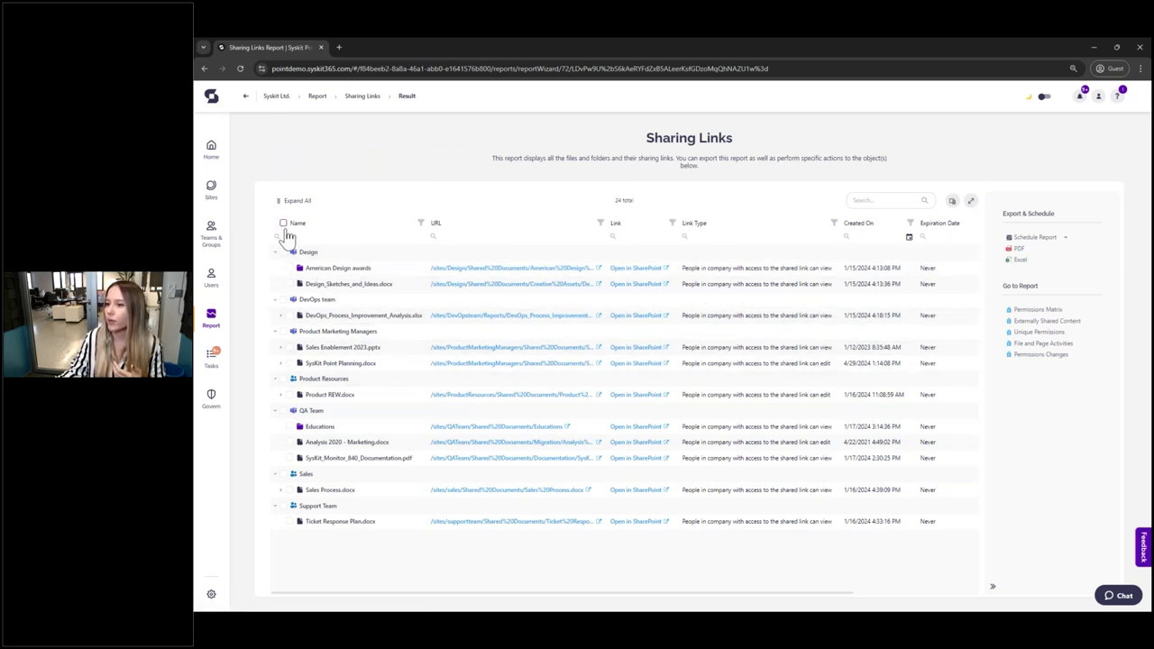
left_click(290, 268)
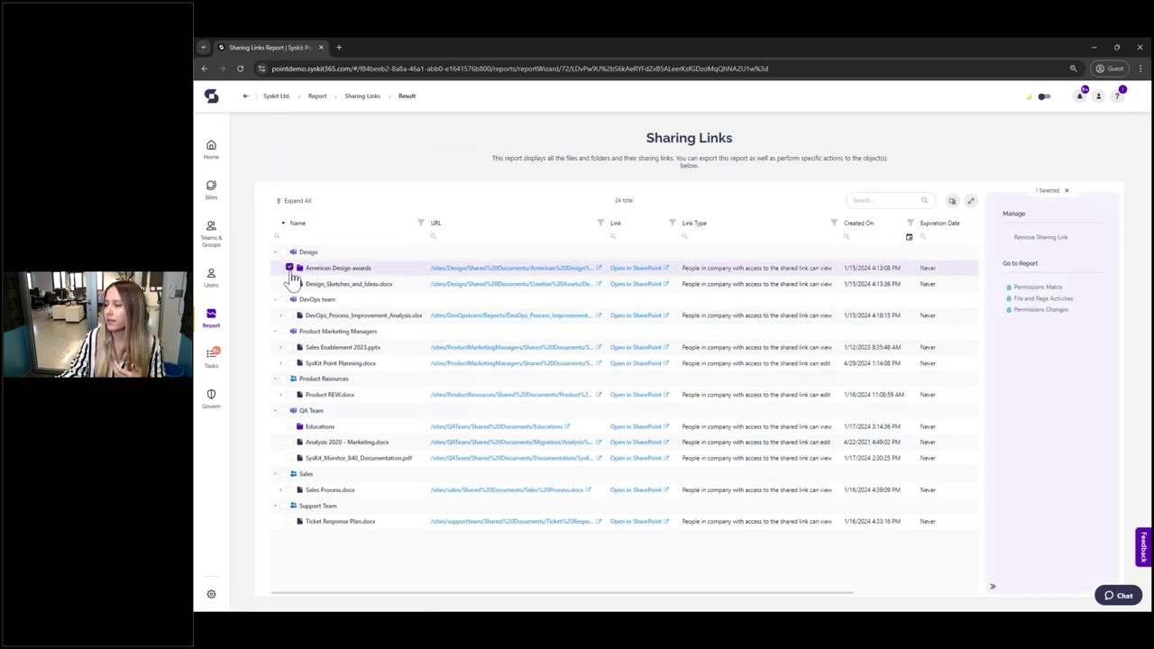
left_click(1071, 240)
left_click(757, 306)
left_click(283, 223)
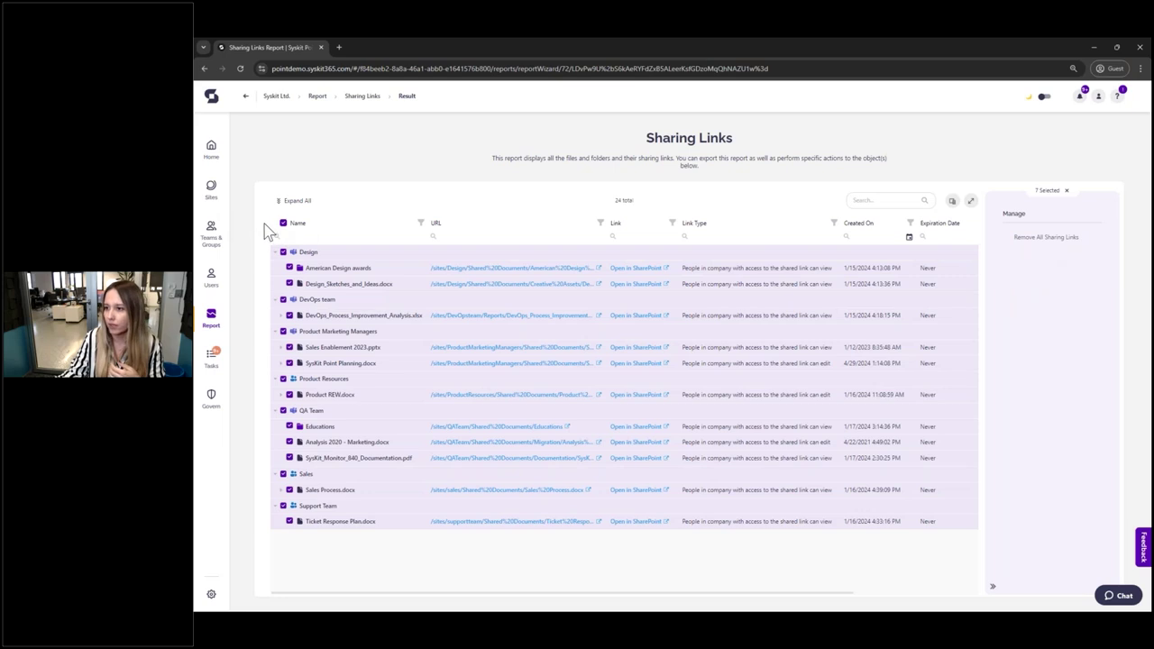
left_click(283, 223)
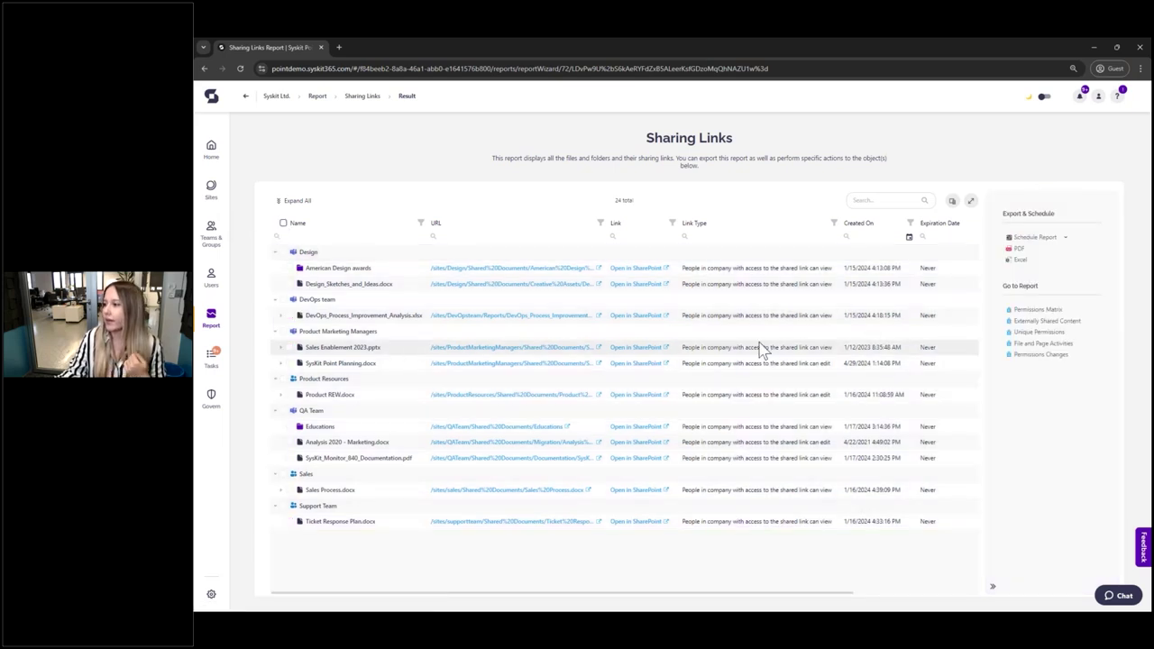
Step: Filter the company-wide links by the Confidential sensitivity label, preview removing the Sales Enablement 2023.pptx link, cancel, and return to the dashboard
left_click_drag(674, 592, 802, 592)
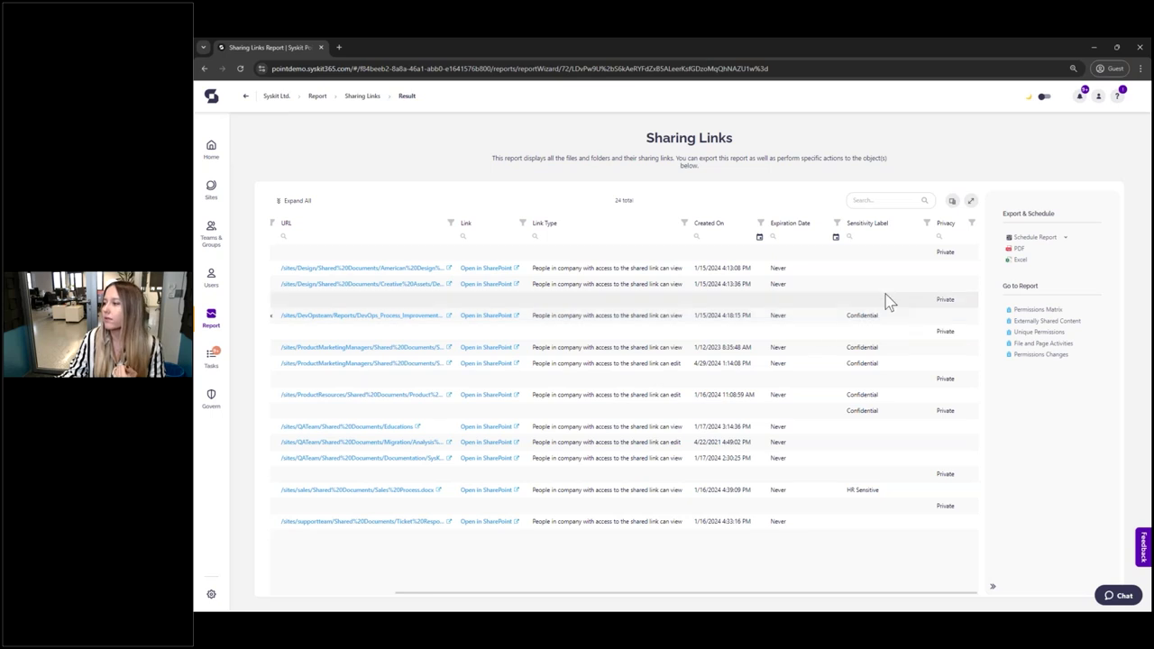
left_click(929, 225)
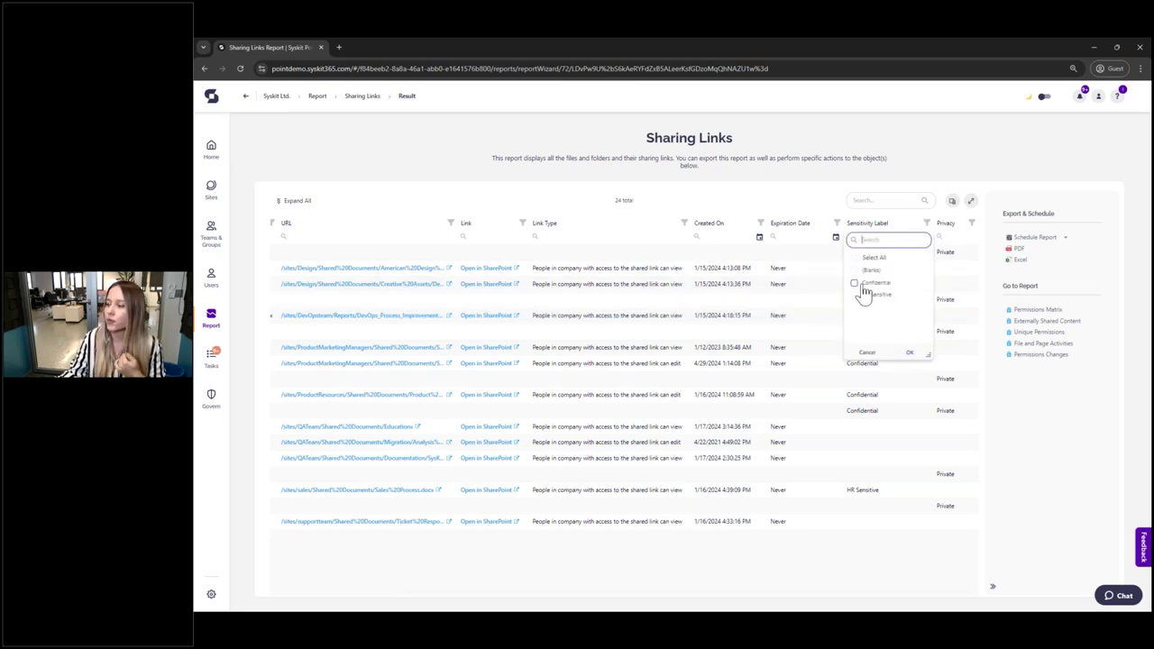
left_click(861, 285)
left_click(909, 353)
left_click(822, 300)
left_click(1039, 239)
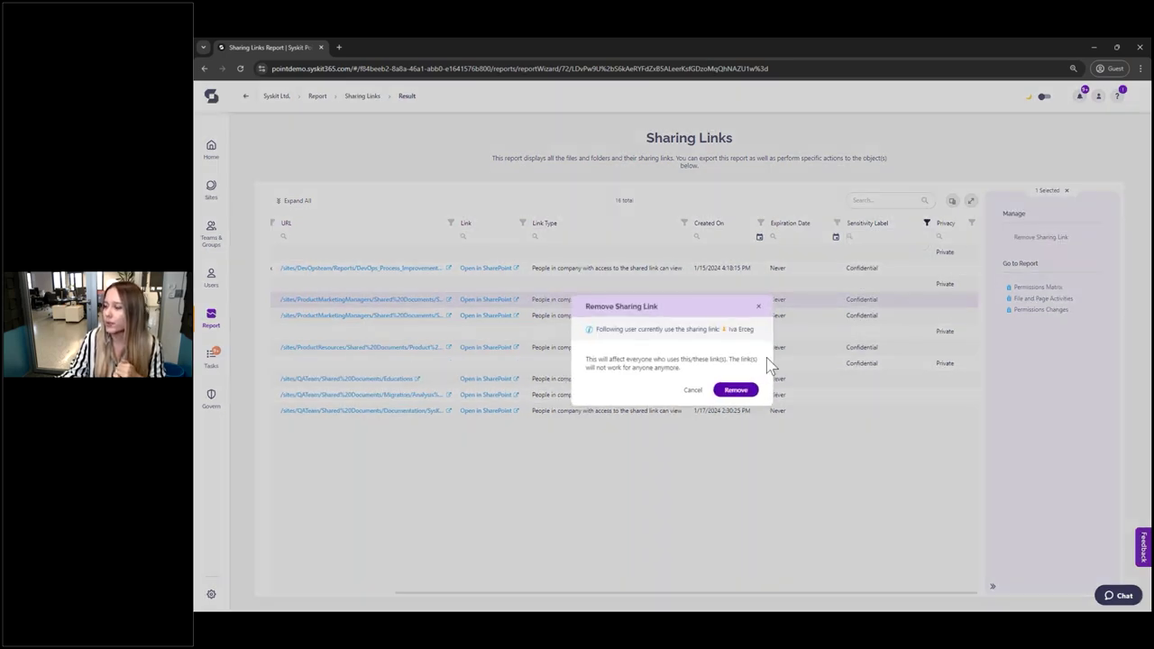
left_click(692, 390)
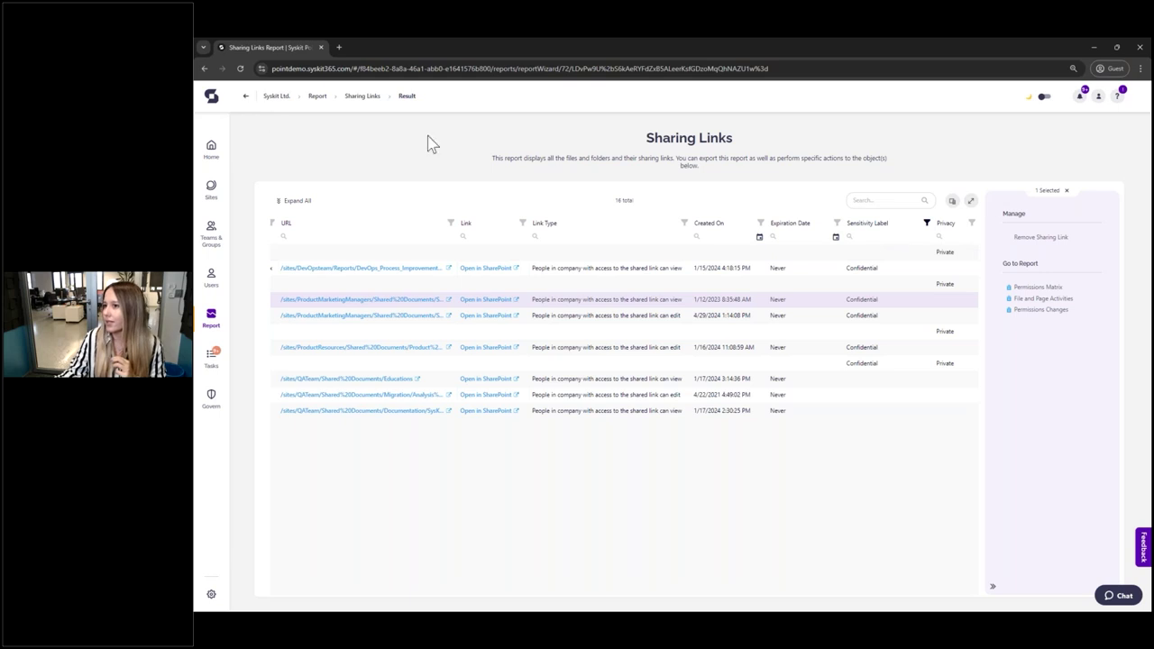
left_click(247, 99)
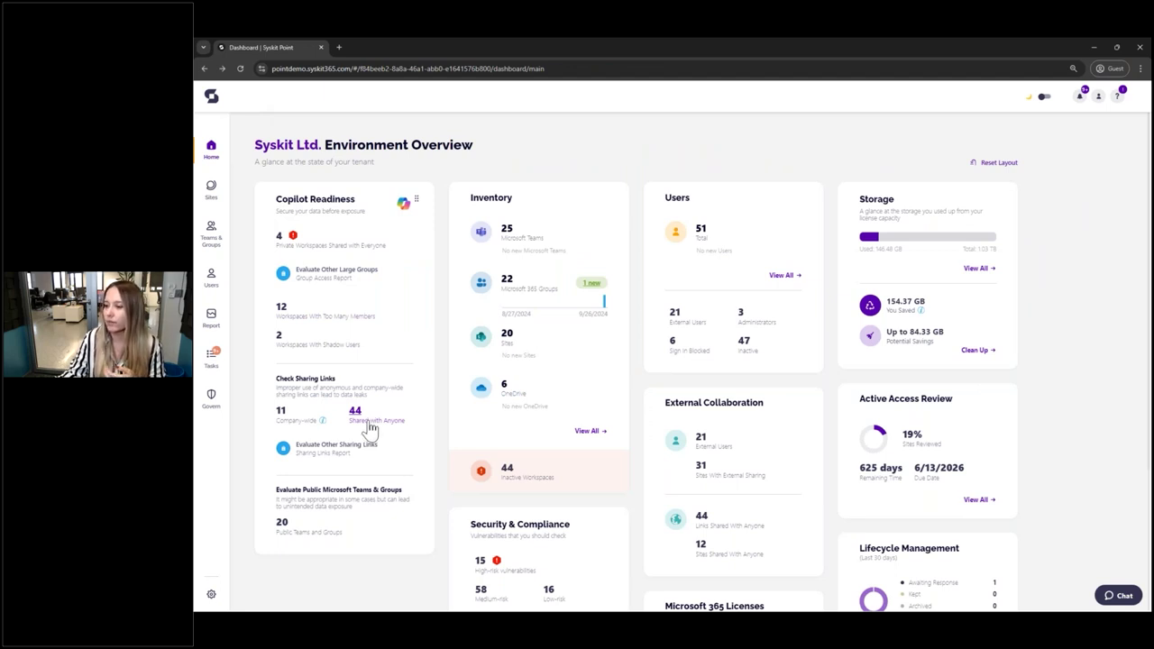
Step: Open the report of links shared with anyone, check the actions available for Legal Documents 2019, and return to the dashboard
left_click(369, 430)
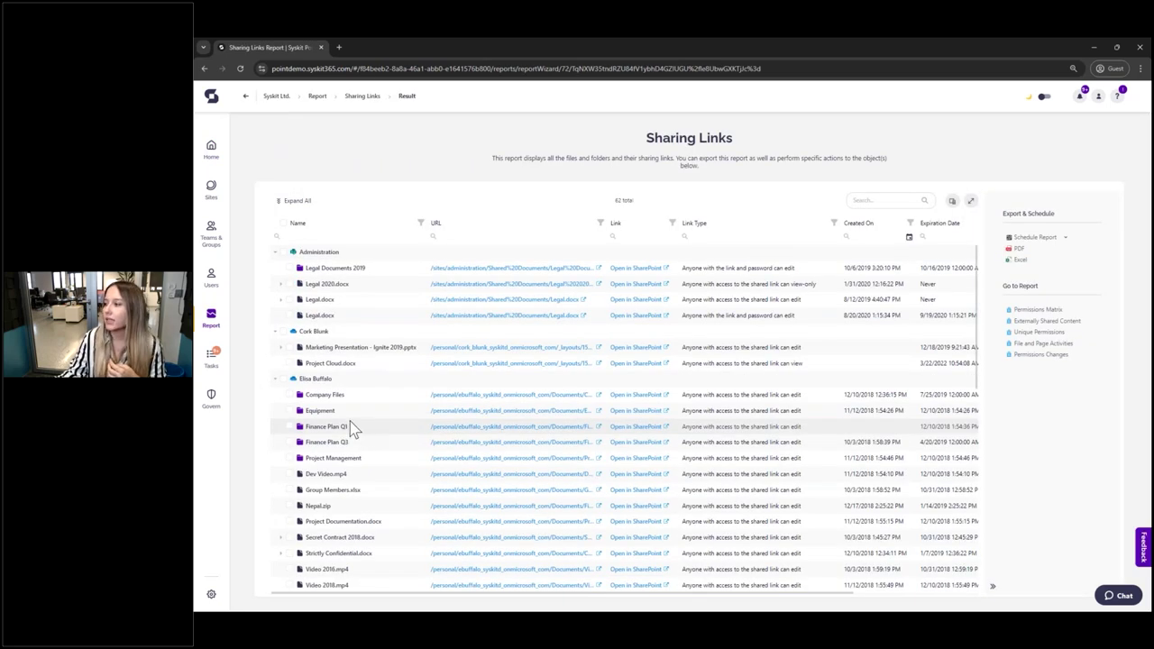
left_click(412, 267)
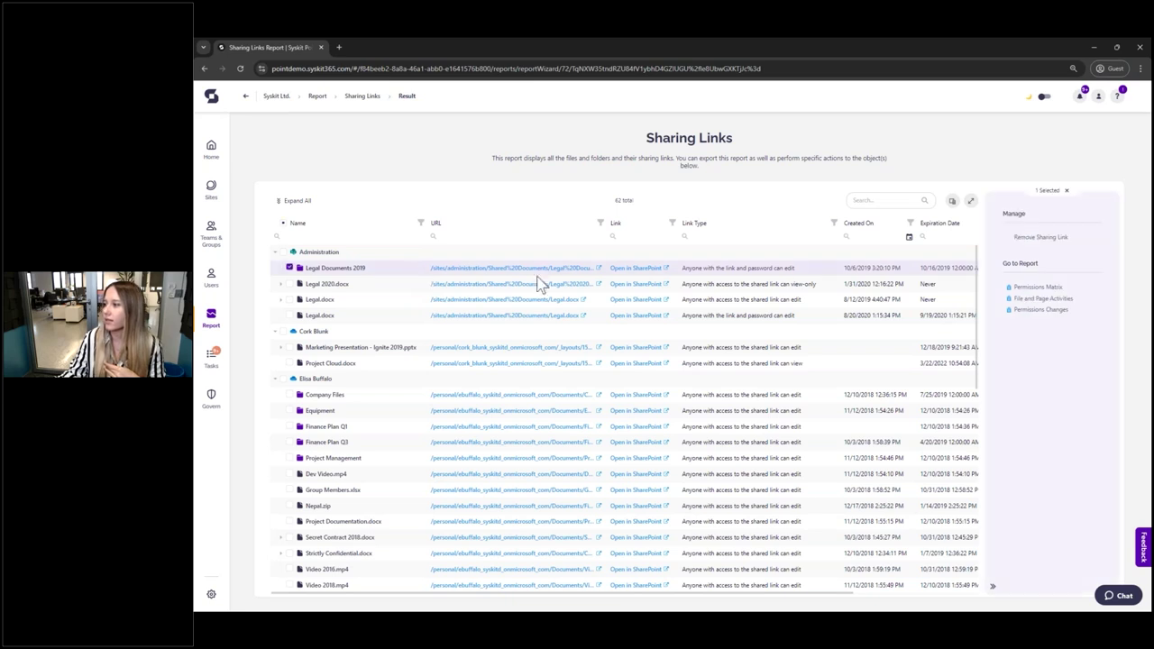
left_click(290, 269)
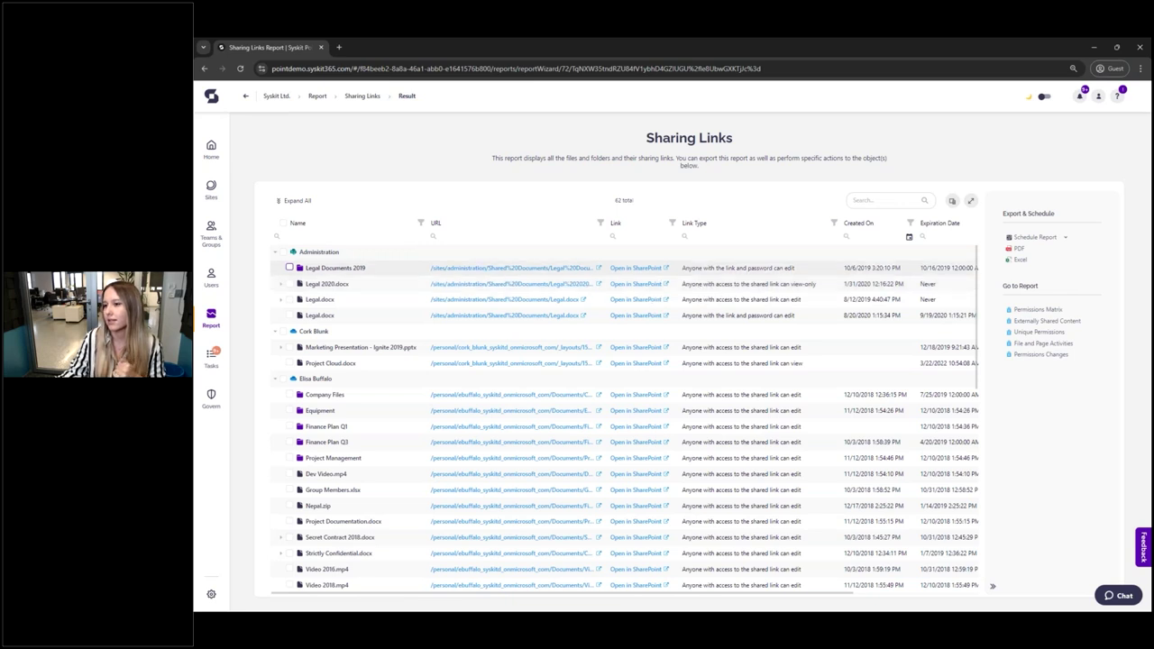
left_click(245, 97)
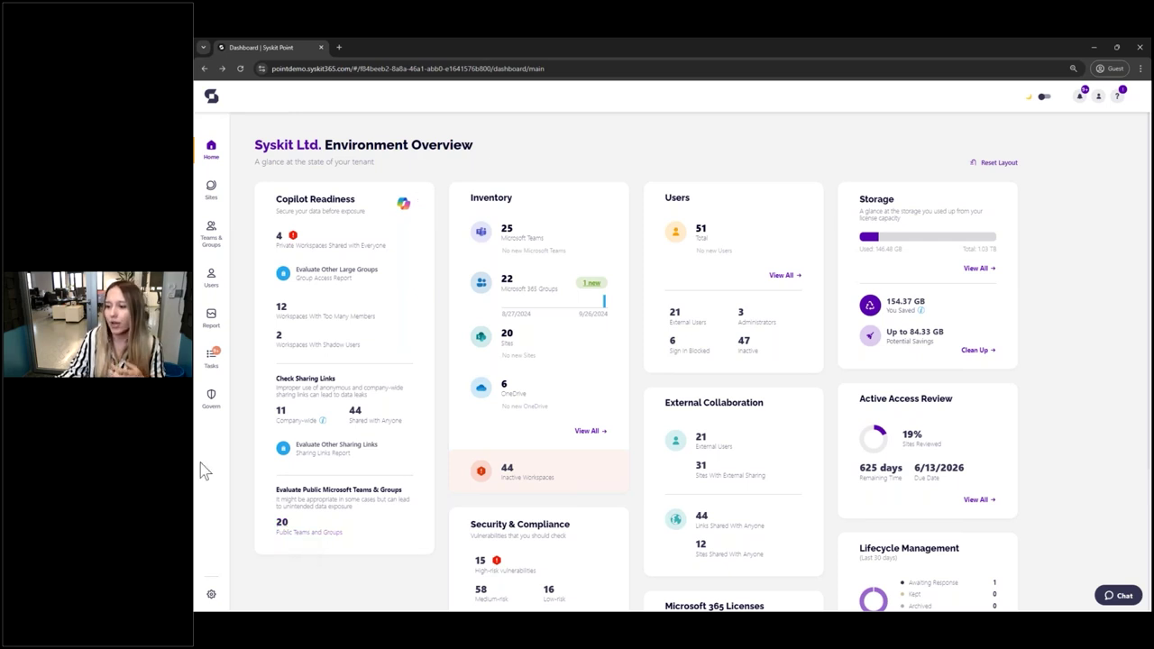
Step: Open the list of public teams and groups from the Copilot Readiness overview
left_click(311, 534)
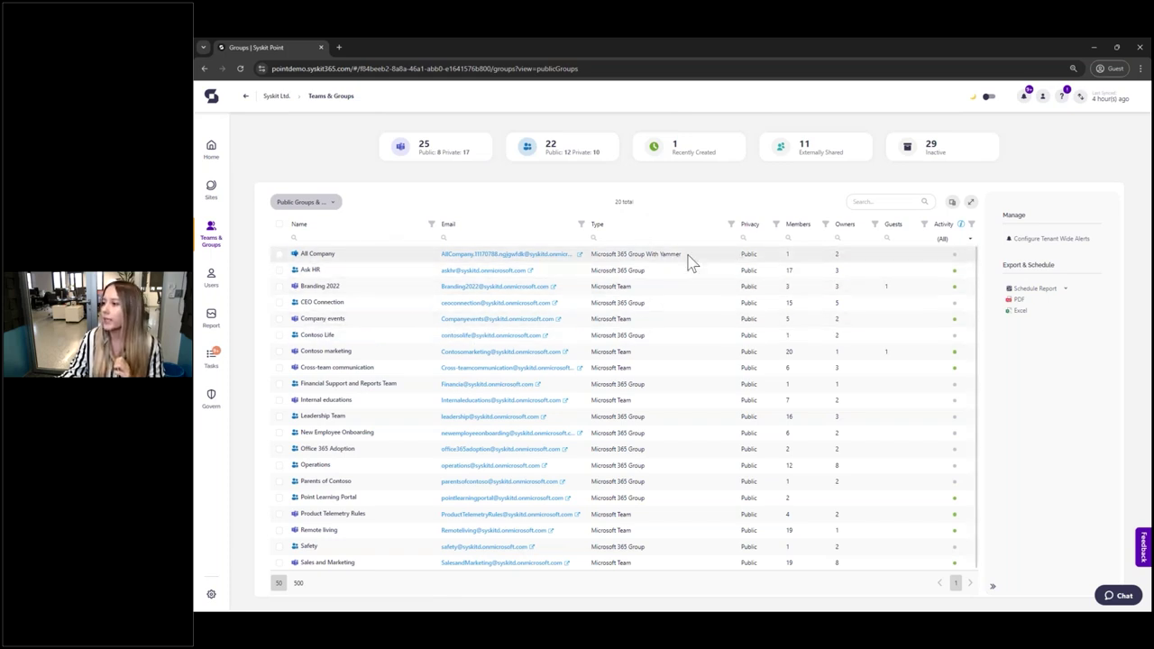
Step: Preview changing the All Company group's privacy to Private, and cancel without applying it
left_click(280, 254)
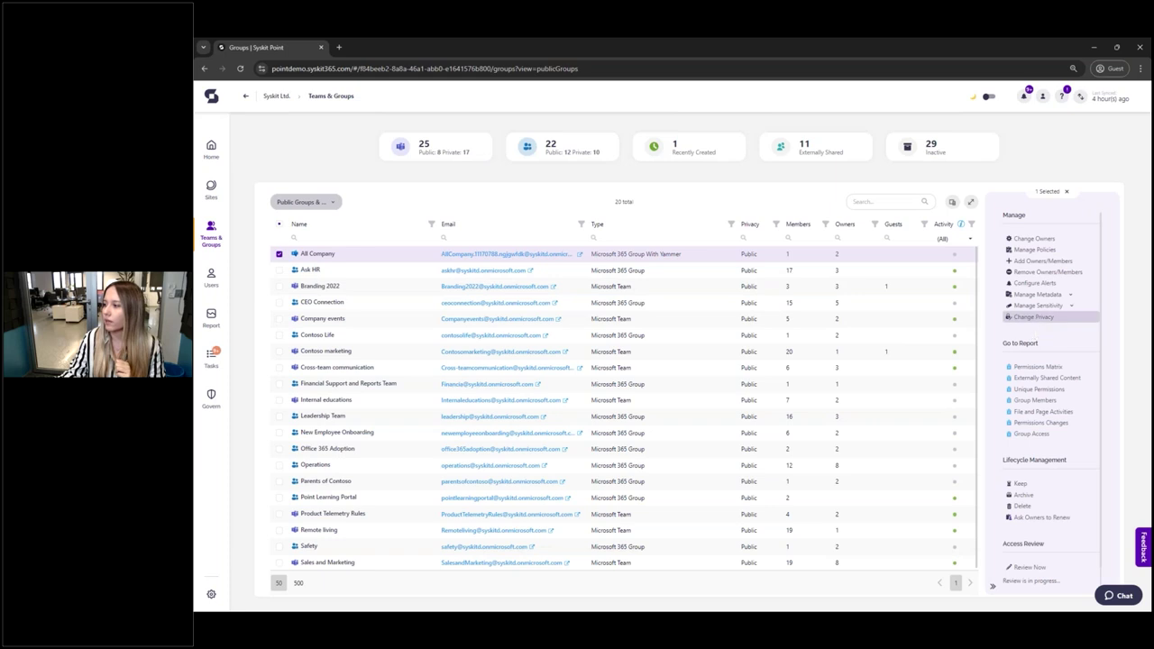
left_click(1033, 316)
left_click(590, 350)
left_click(582, 372)
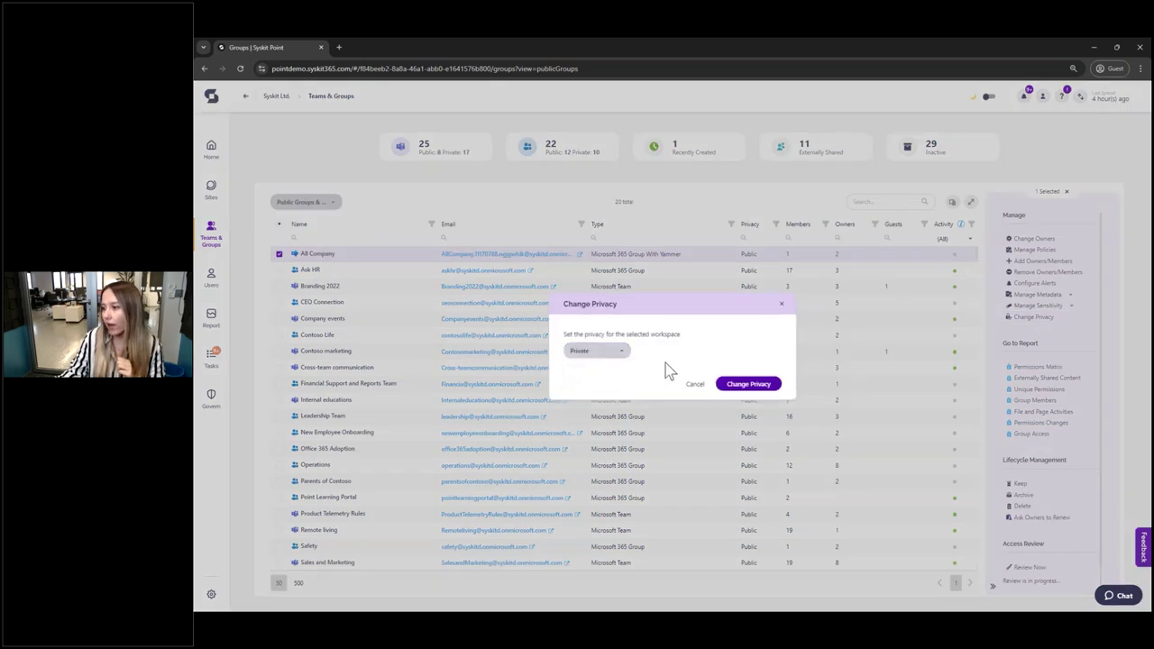
left_click(695, 385)
Step: Check the management actions available for all public groups at once and for All Company, clear the selection, and return to the dashboard
left_click(280, 224)
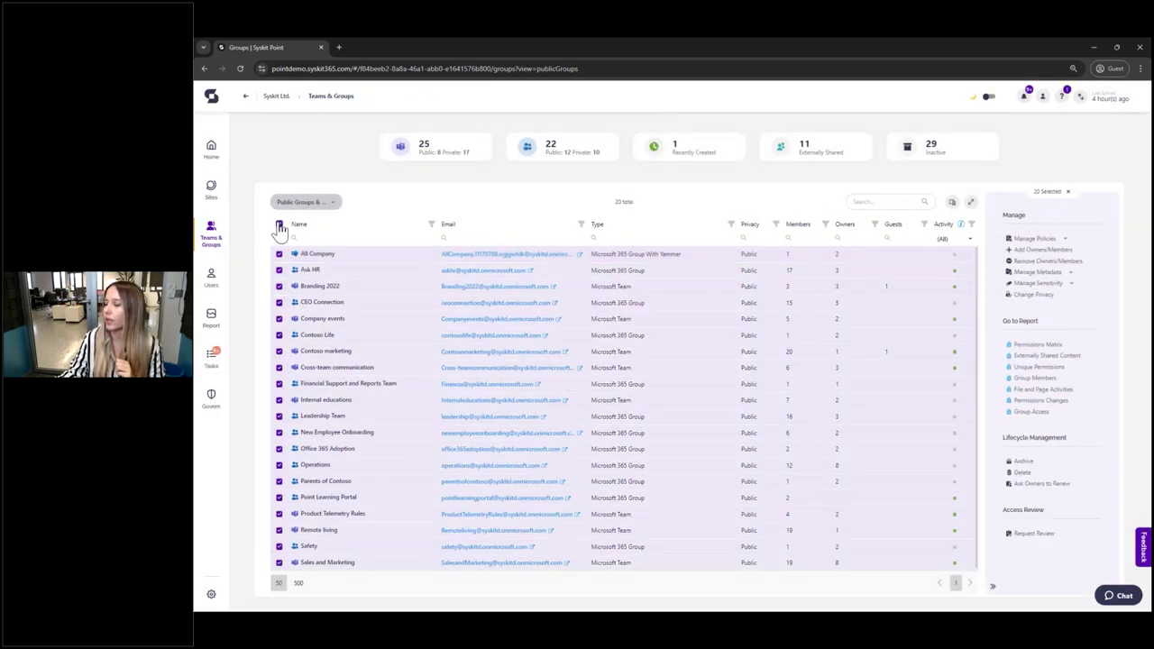
left_click(279, 226)
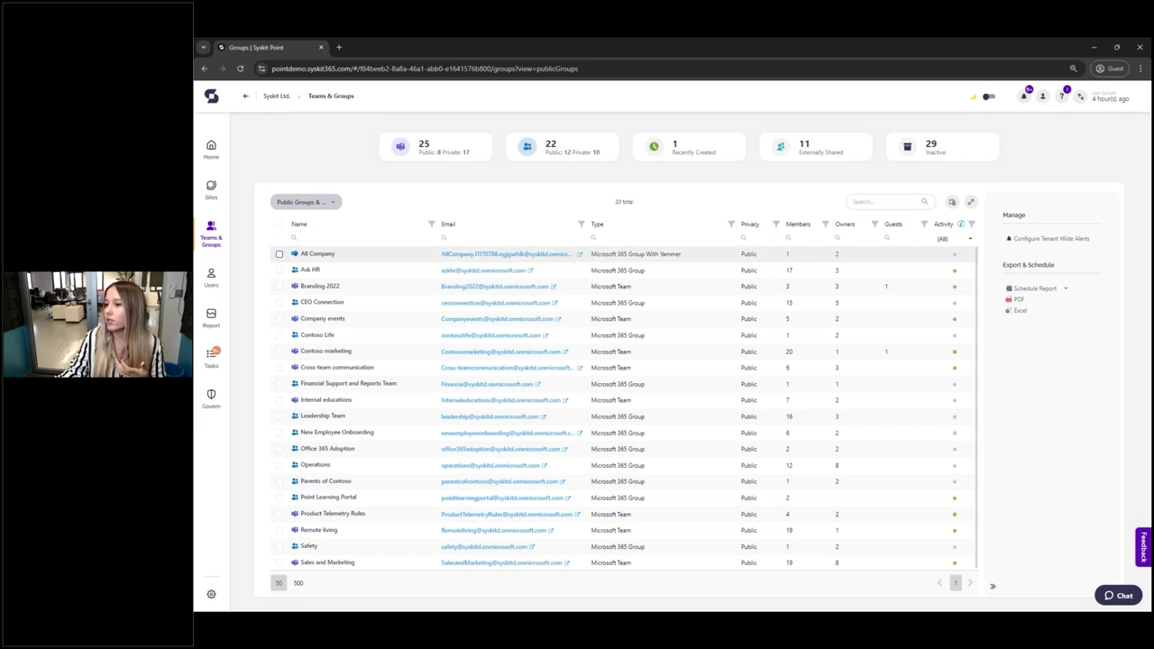
left_click(280, 253)
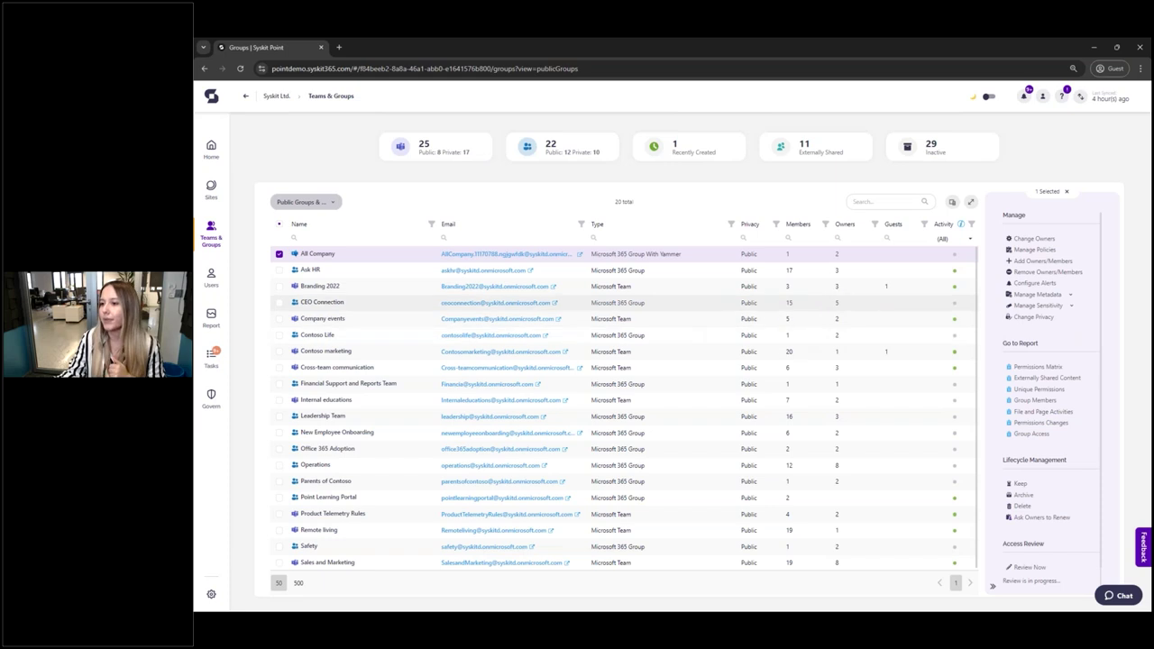
left_click(280, 257)
left_click(245, 96)
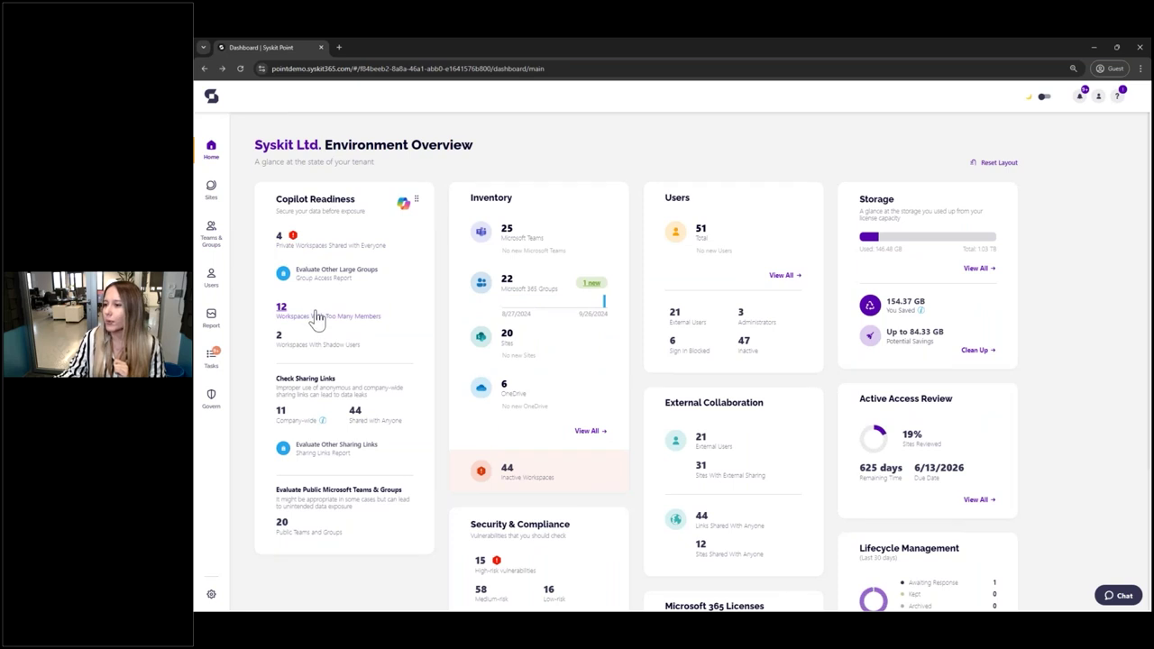
Step: Go from the private workspaces shared with everyone report to its policy management and review the default policy's name and resolution settings
left_click(313, 247)
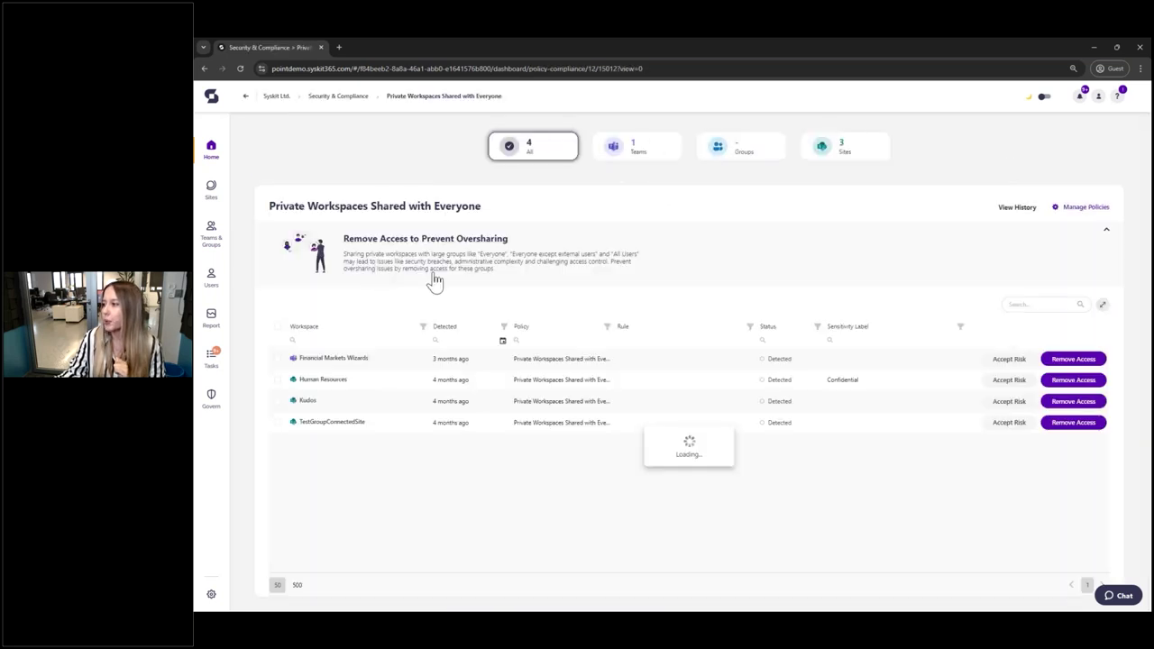
left_click(1081, 216)
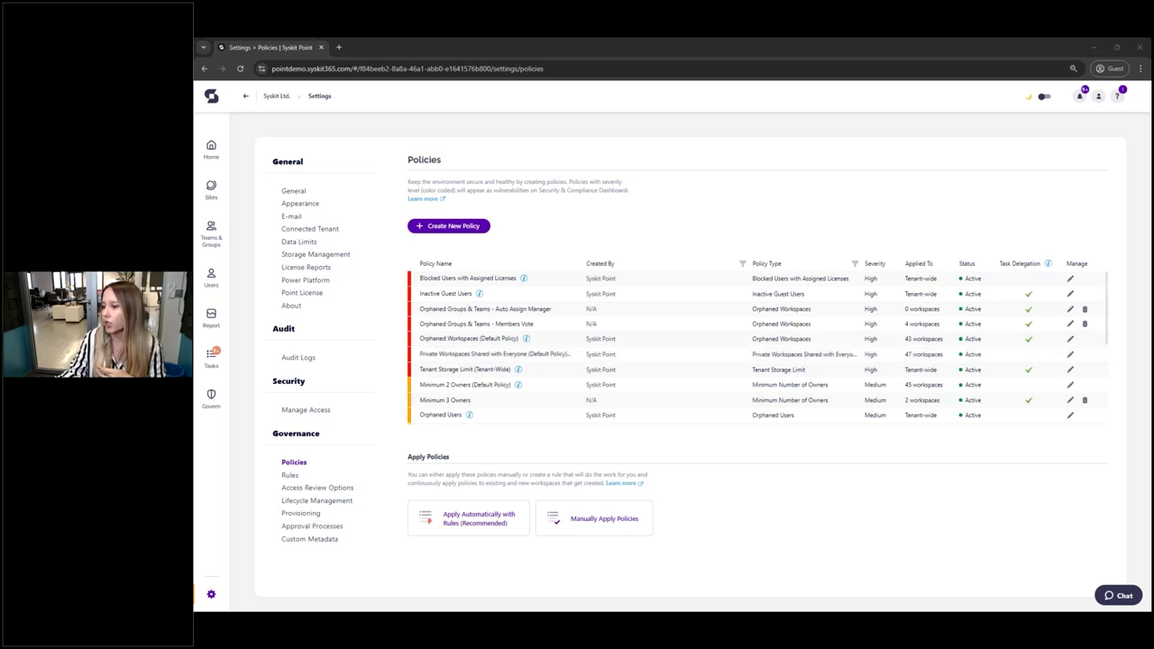
left_click(1071, 355)
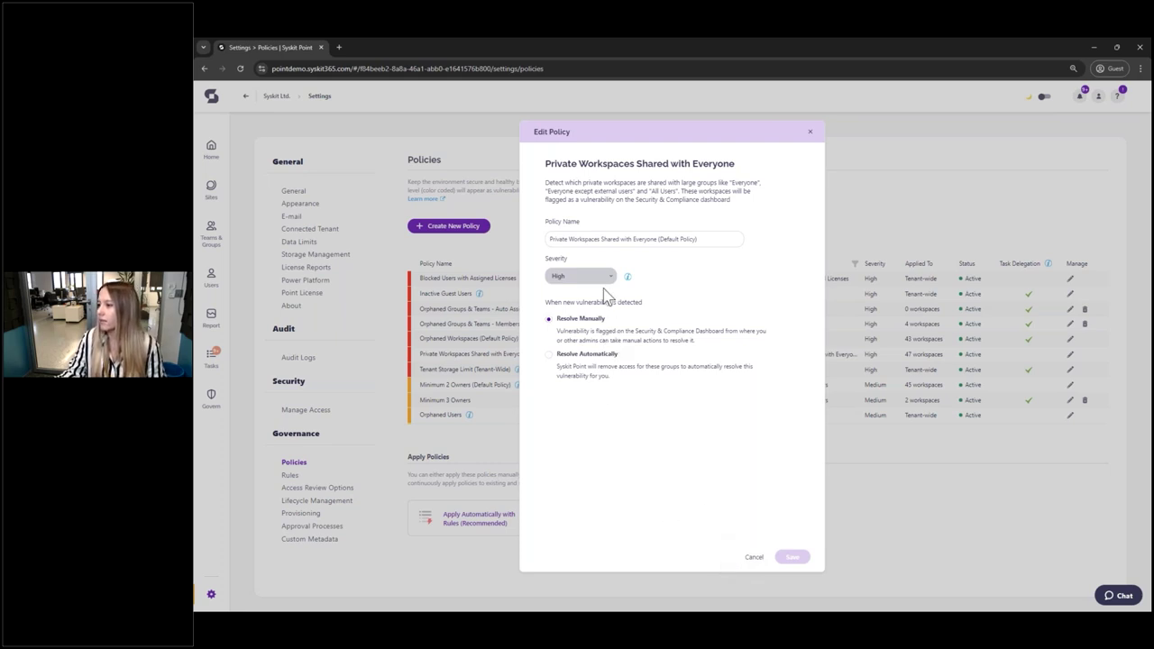
left_click_drag(664, 239, 701, 239)
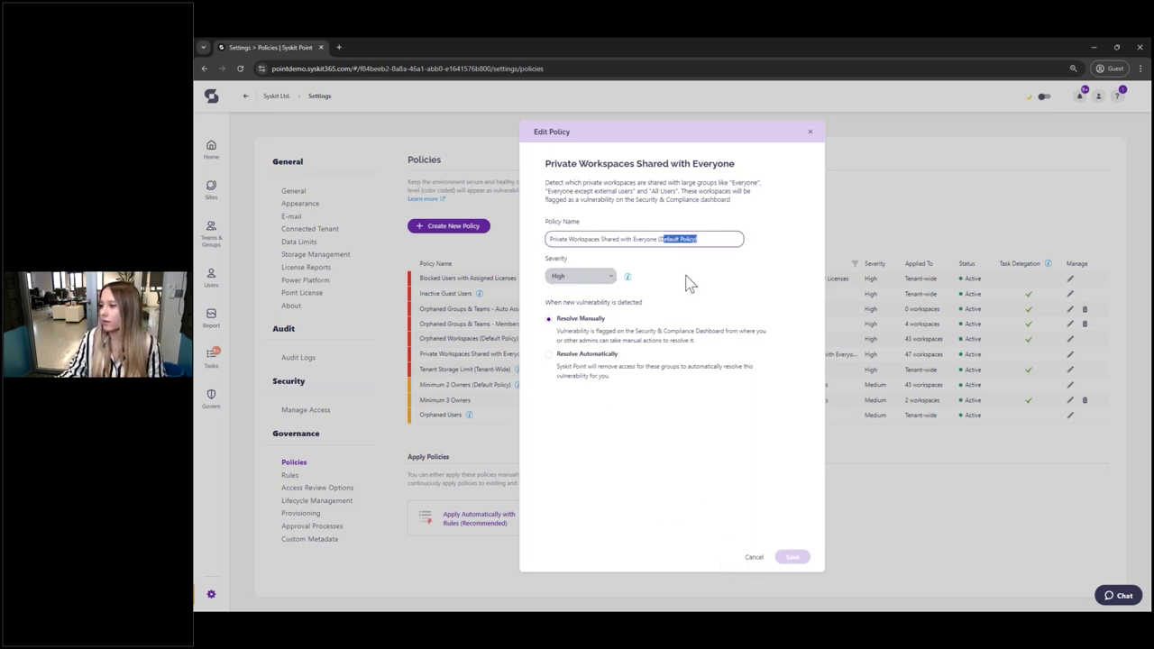
left_click(626, 448)
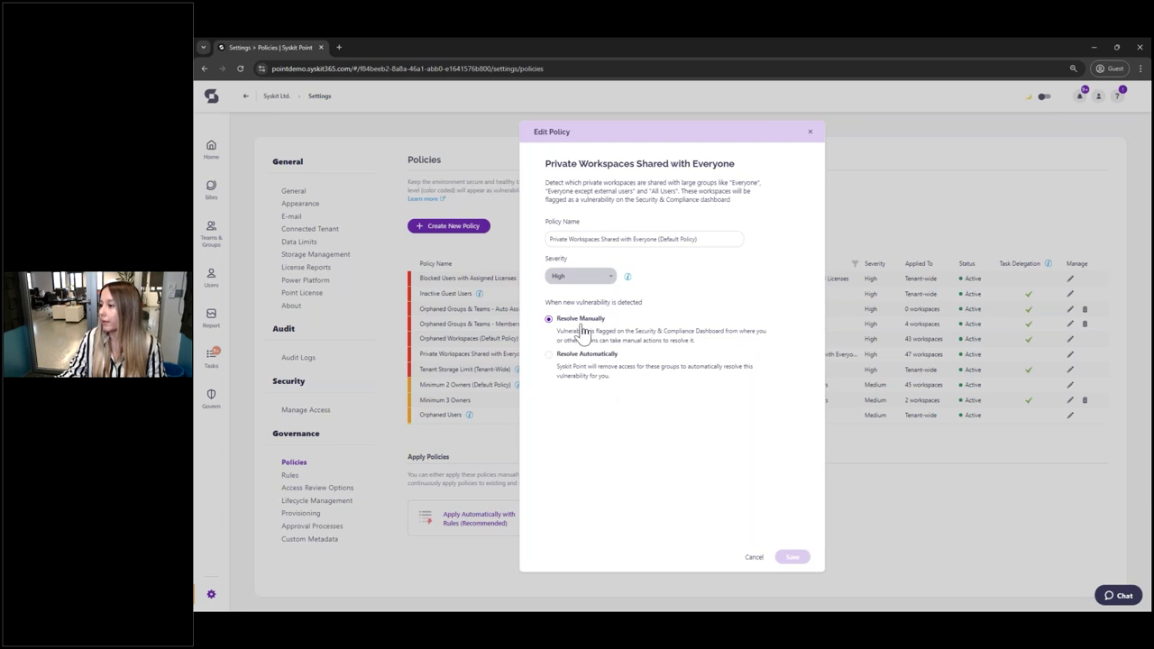
Step: Start a new Private Workspaces Shared with Everyone policy and name it "Confidential Private Workspaces"
left_click(450, 227)
scroll(638, 412, "down", 2)
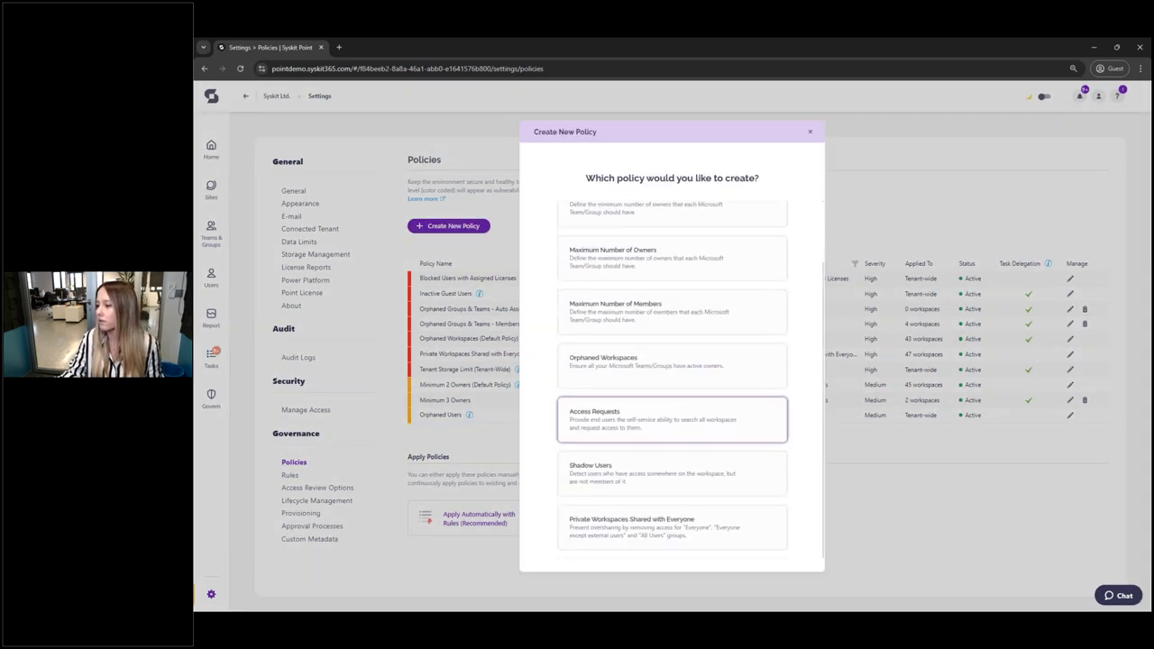
left_click(595, 535)
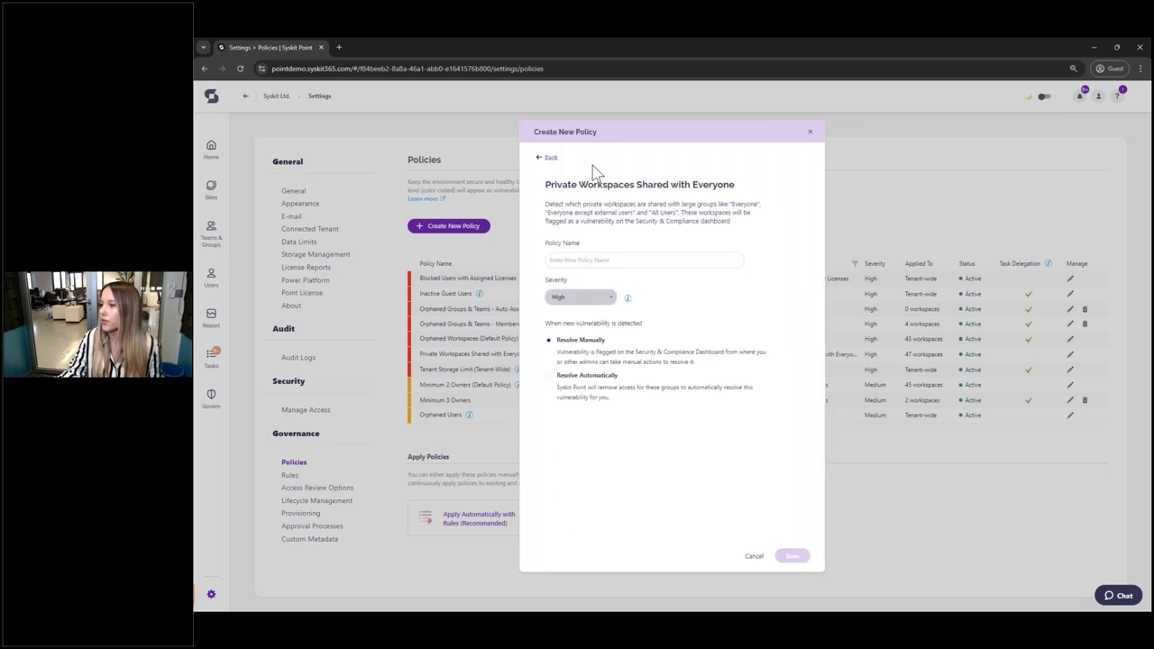
left_click(590, 261)
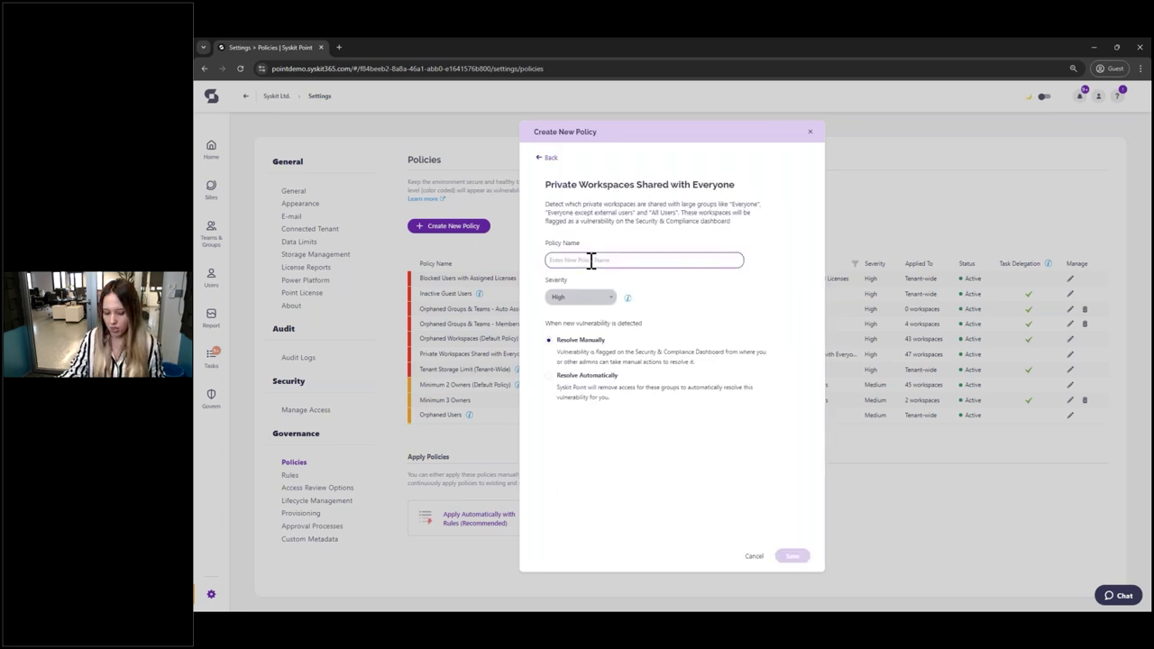
type("Confidential Private Workspaces")
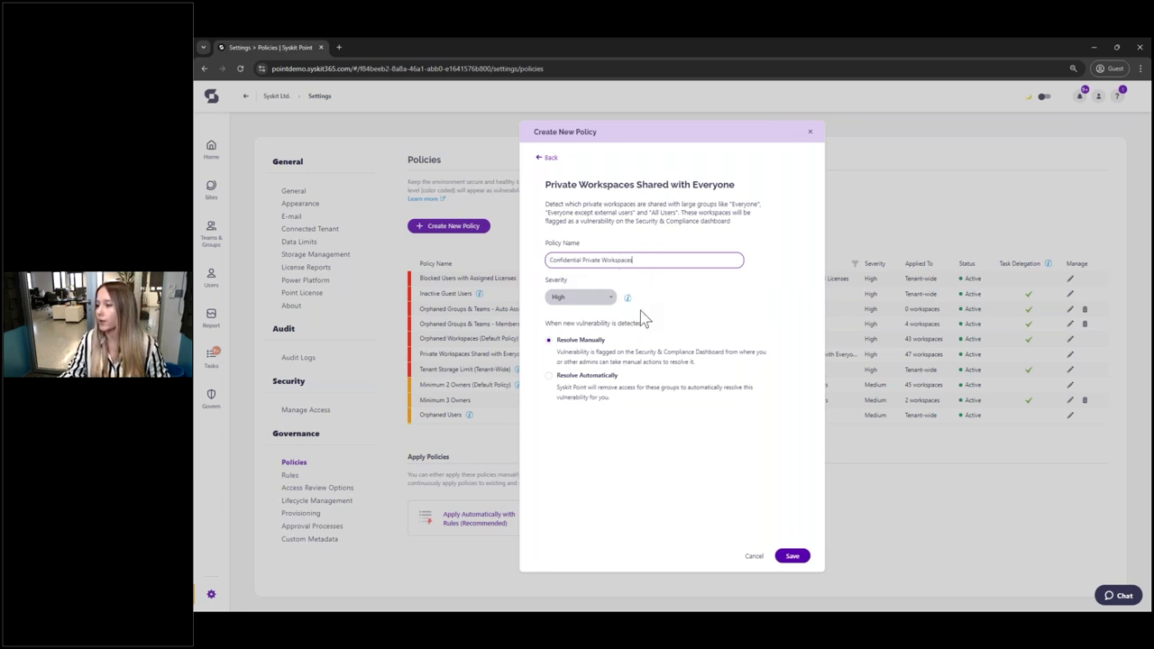
Step: Set the new policy to resolve vulnerabilities automatically, save it, and close the confirmation without applying the policy
left_click(559, 388)
left_click(552, 386)
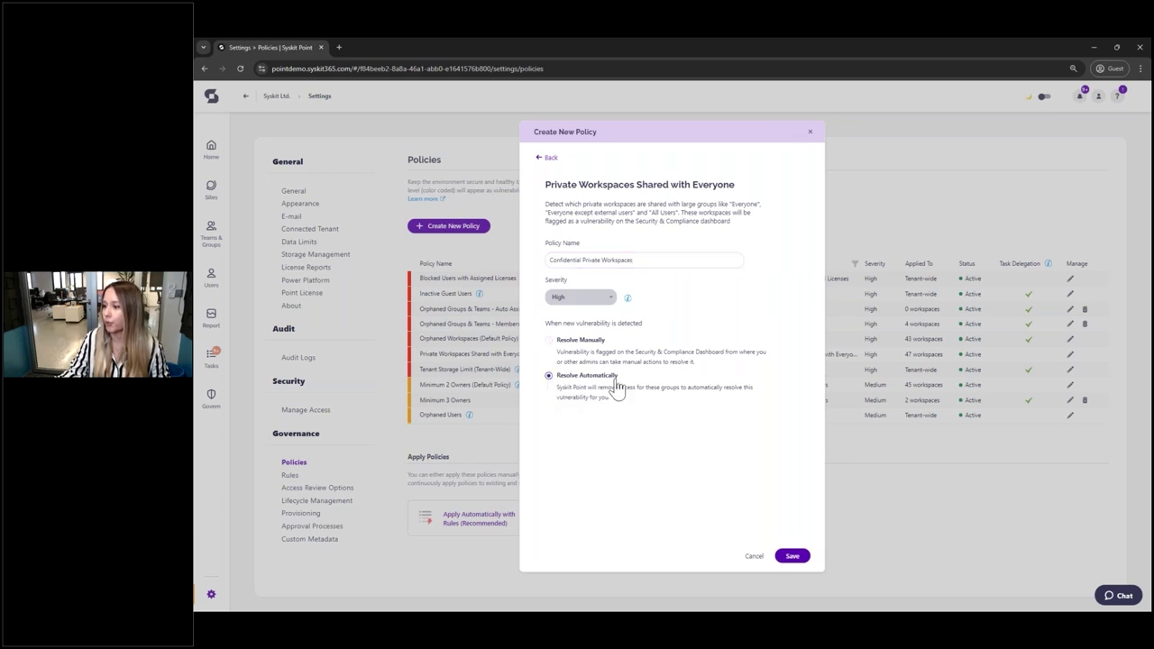
left_click(795, 559)
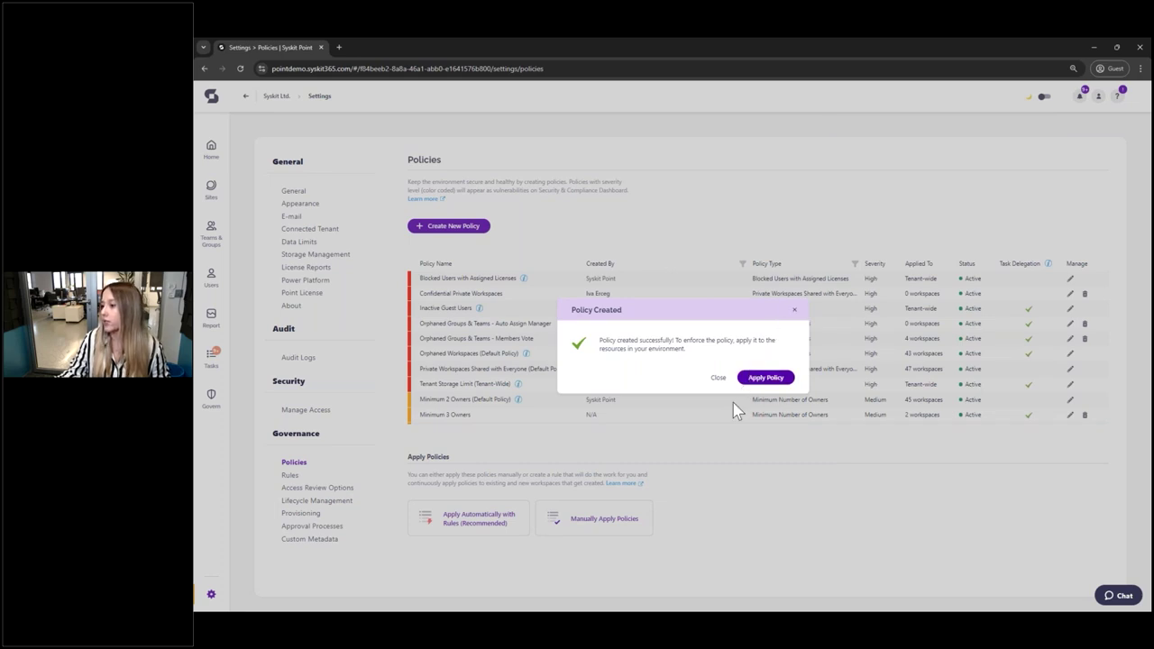
left_click(718, 377)
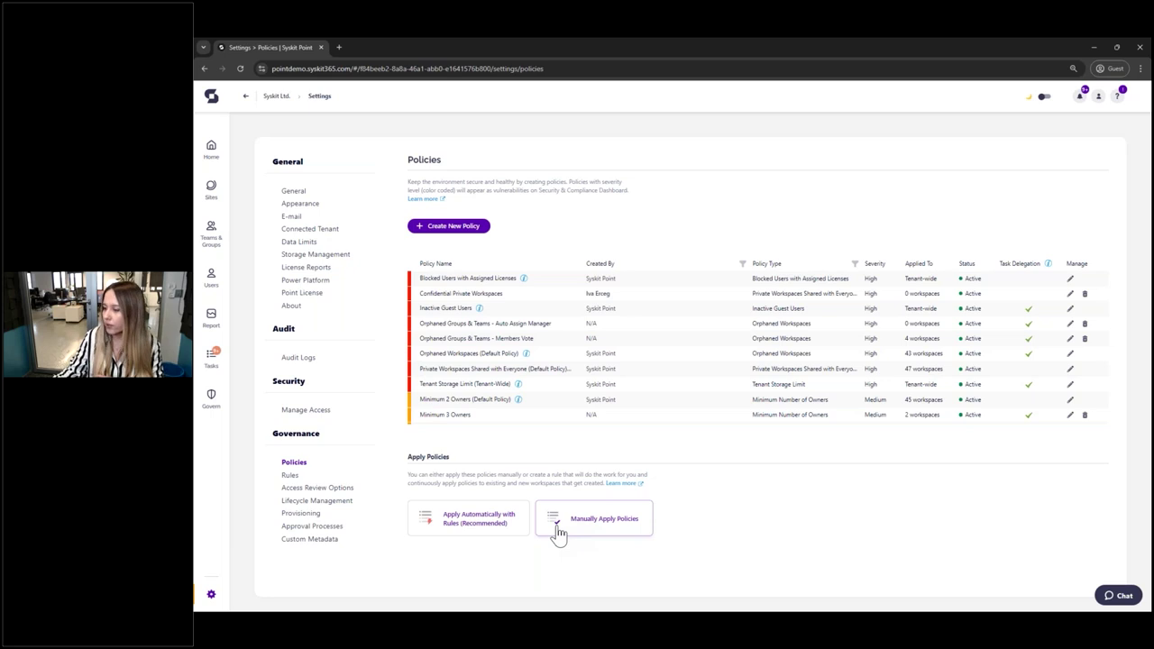
Step: Start a new policy automation rule with "Confidential Private Workspaces" as name and description, keep priority 1, and continue to its conditions
left_click(462, 530)
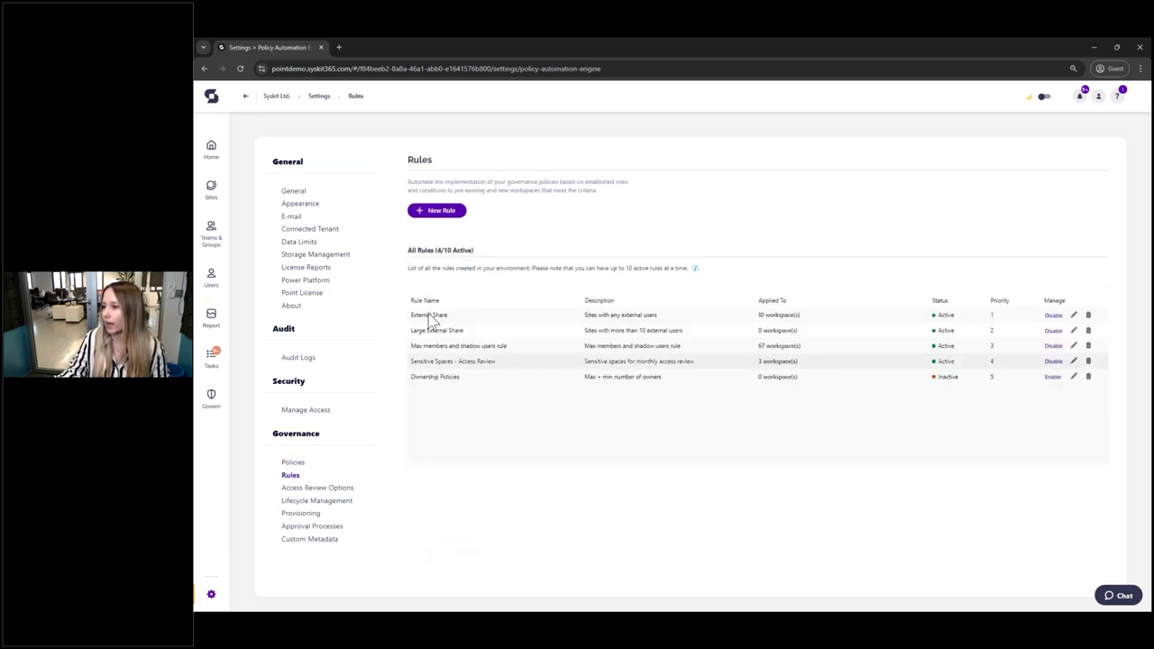
left_click(436, 213)
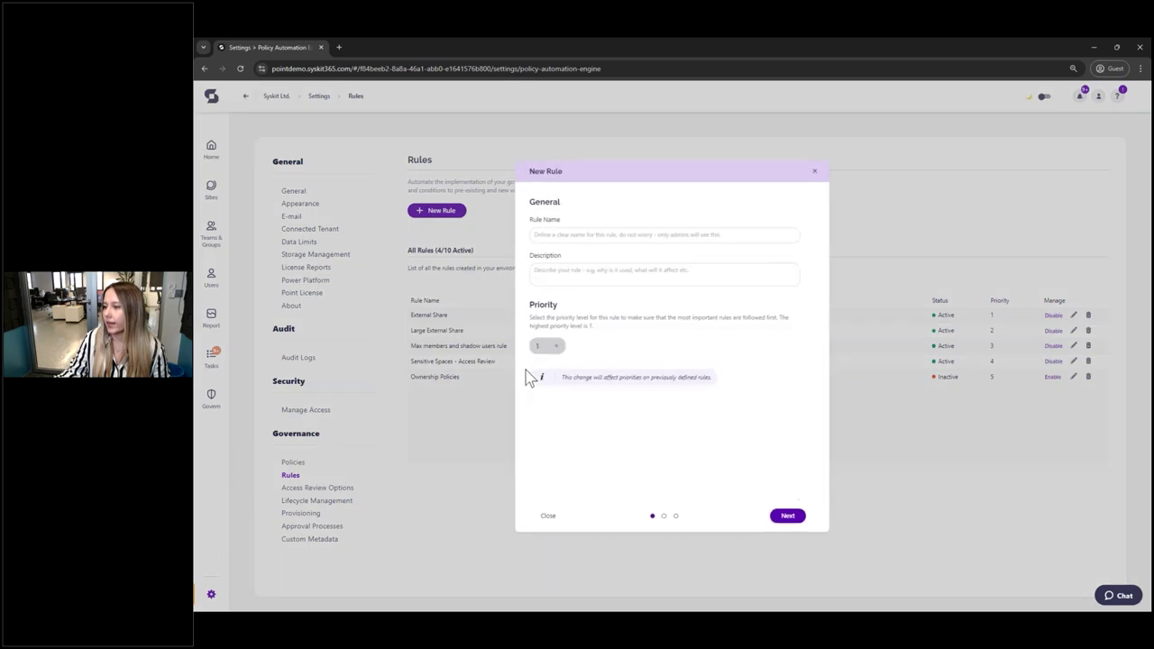
left_click(556, 233)
type("Confidential Private Workspaces")
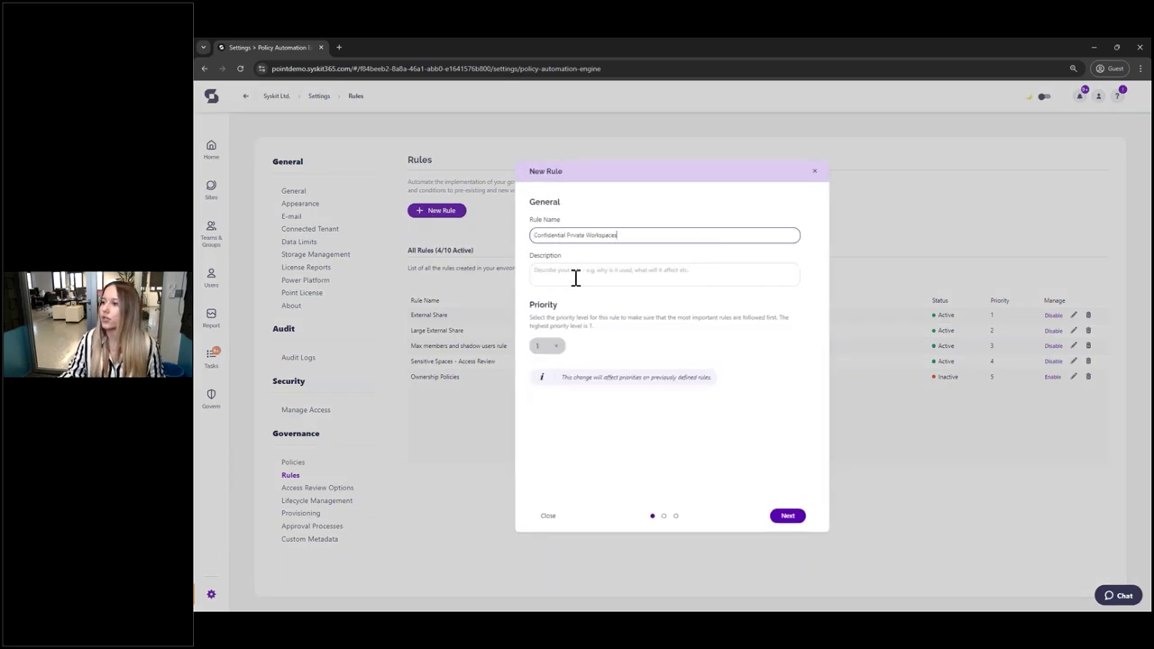
left_click(543, 276)
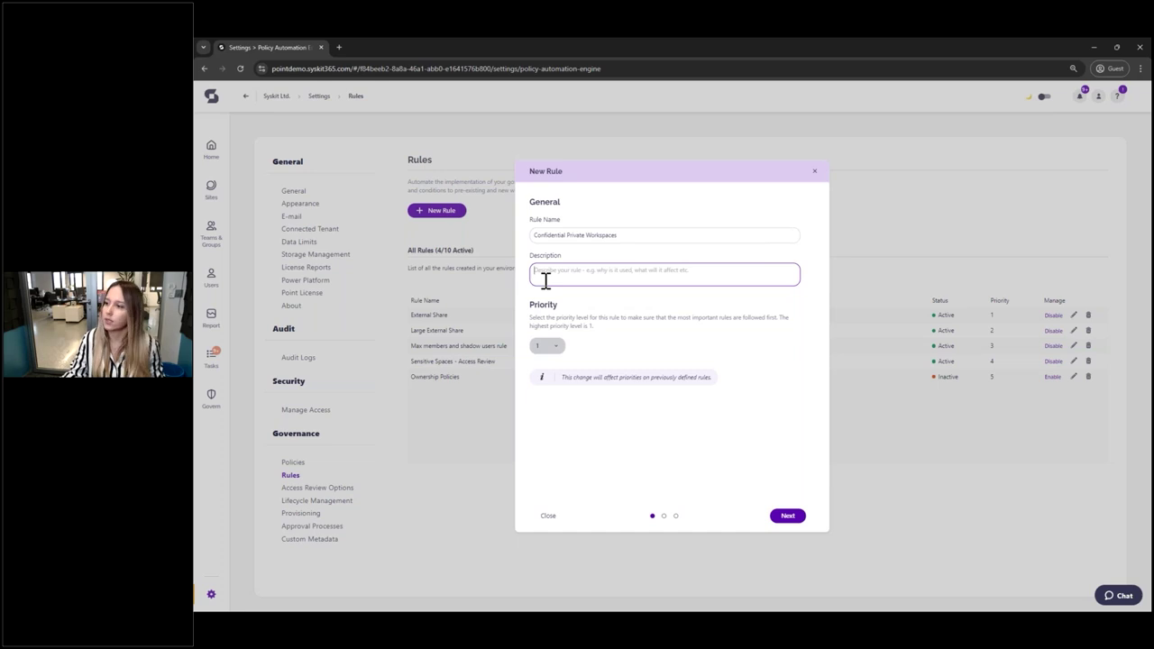
type("Confidential Private Workspaces")
left_click(592, 308)
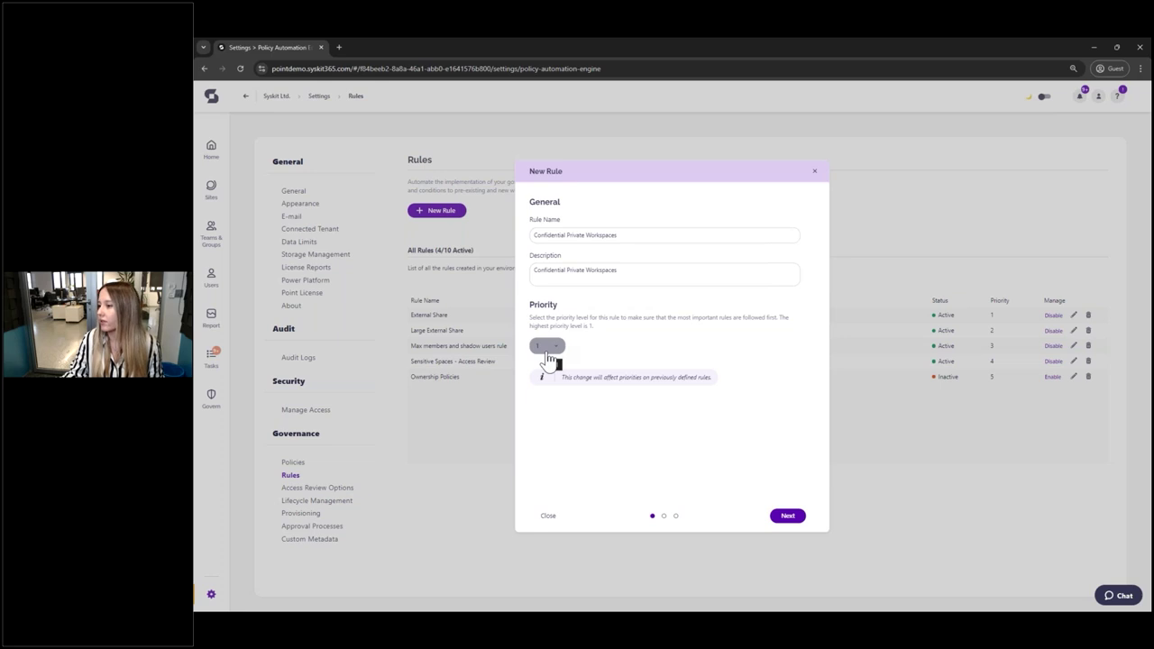
left_click(788, 516)
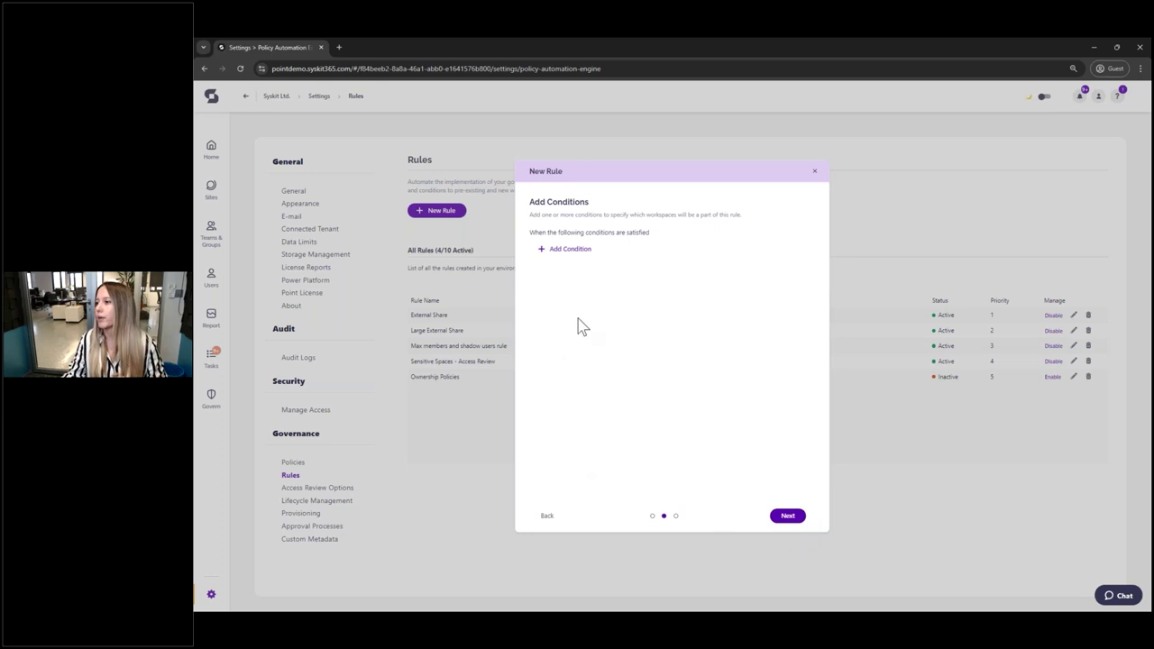
Step: Add and save a rule condition requiring the Sensitivity Label to be Confidential, and continue to the policy selection
left_click(569, 250)
left_click(565, 271)
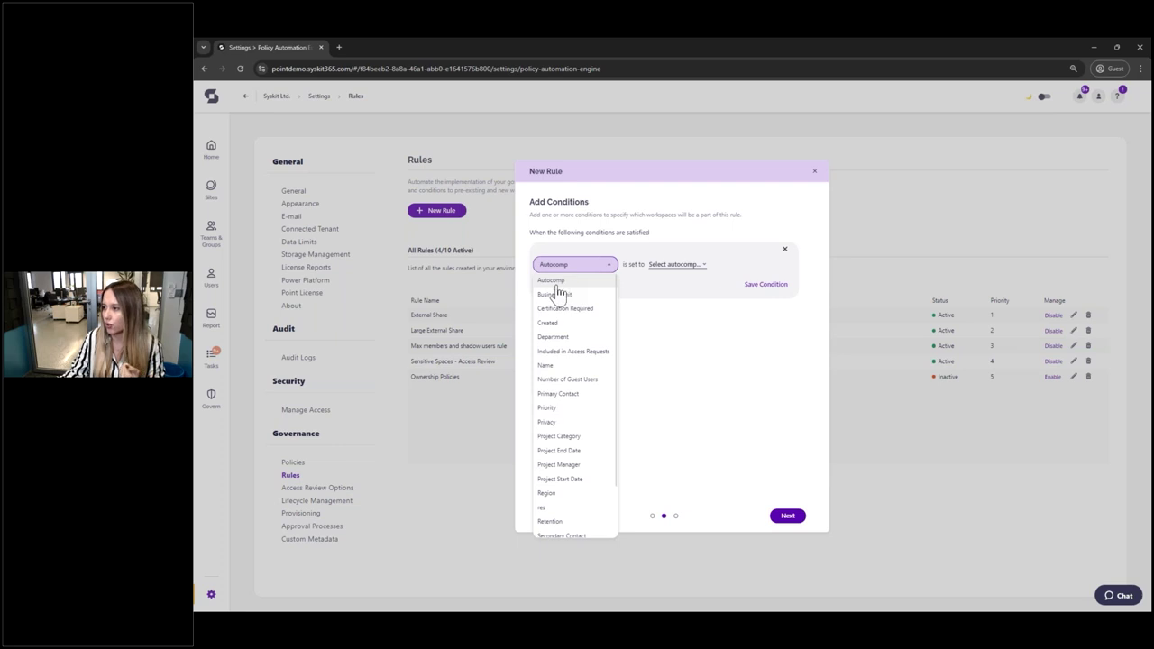
scroll(577, 423, "down", 2)
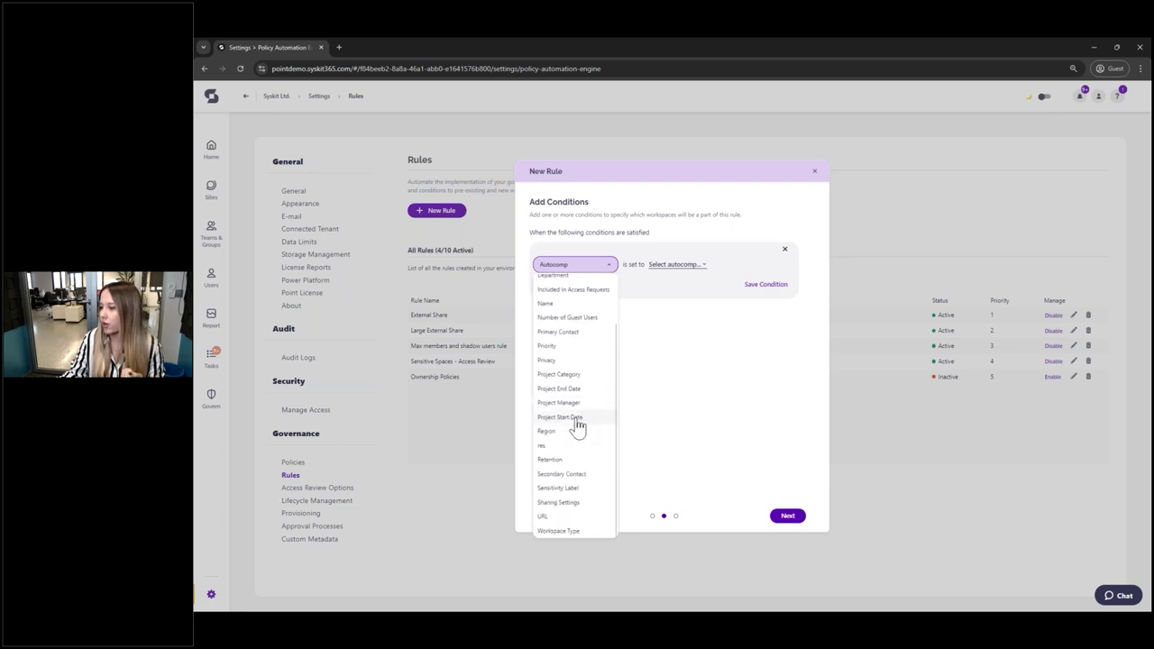
left_click(565, 491)
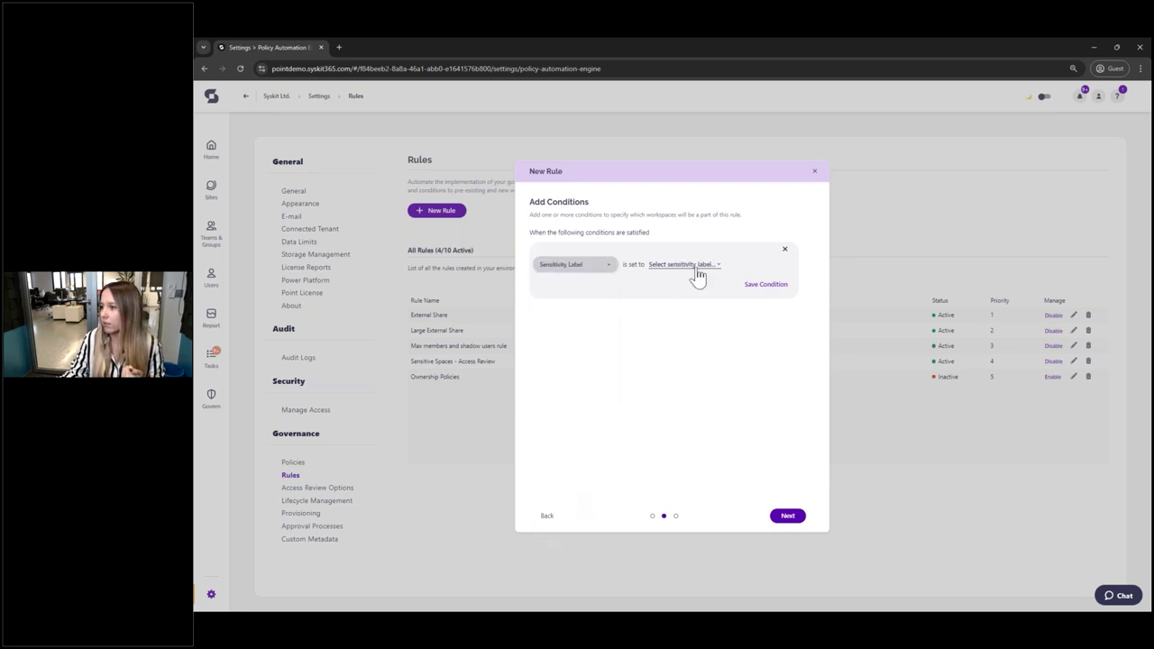
left_click(697, 273)
left_click(657, 288)
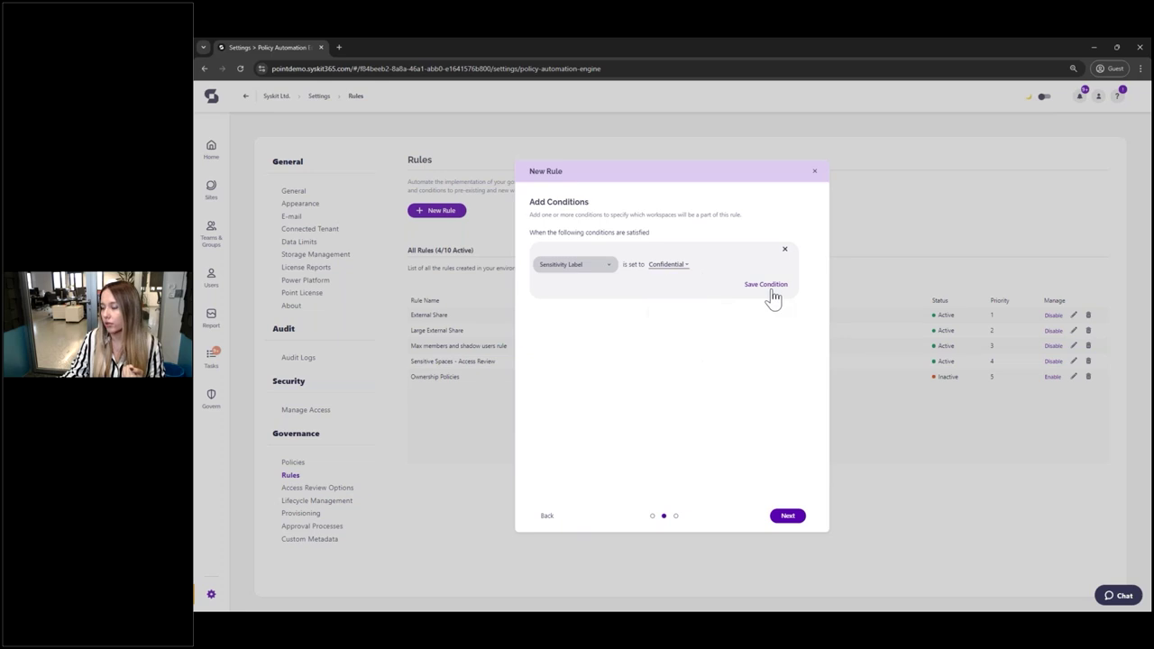
left_click(759, 287)
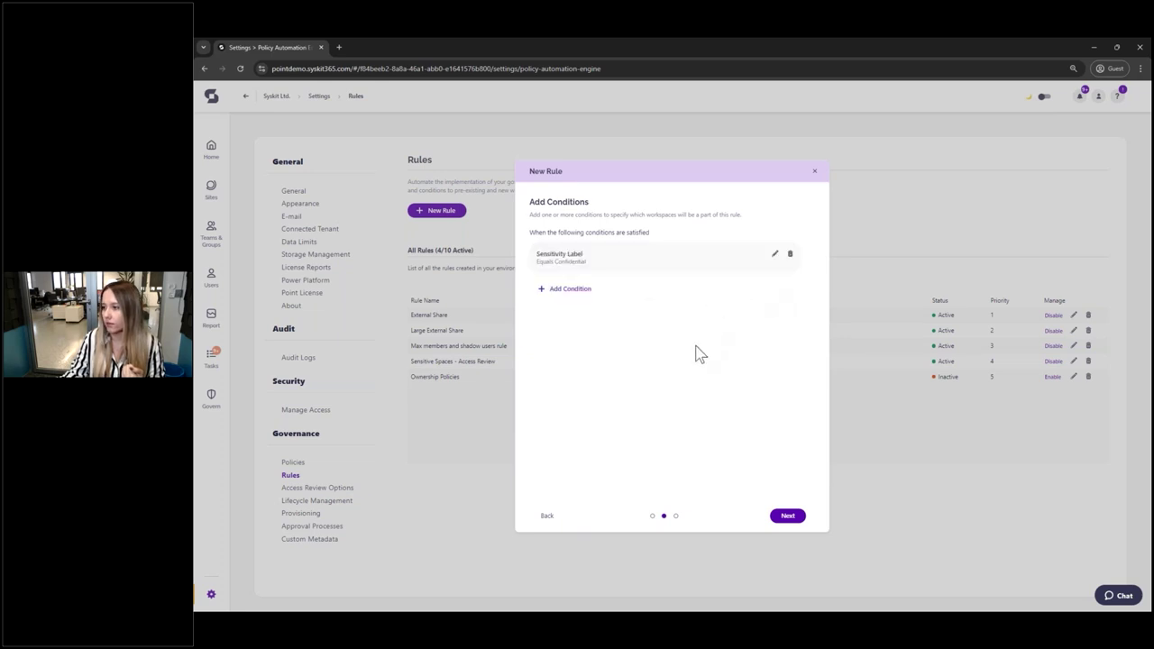
left_click(788, 517)
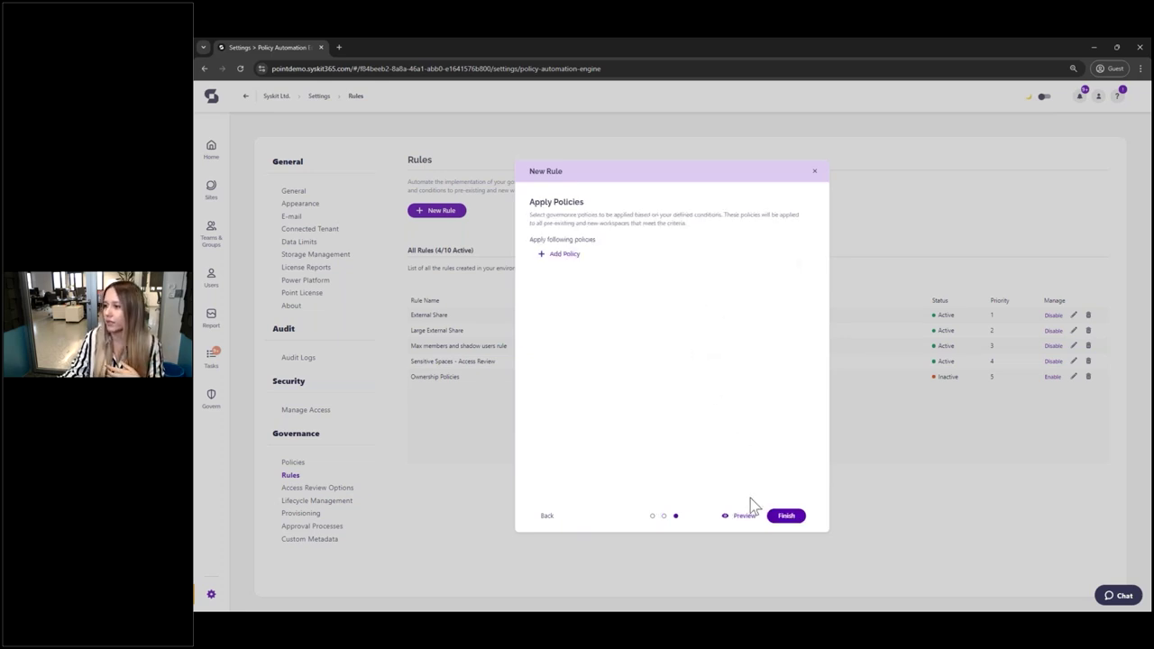
Step: Add the Private Workspaces Shared with Everyone policy to the rule, set it to Confidential Private Workspaces, and save the policy
left_click(565, 256)
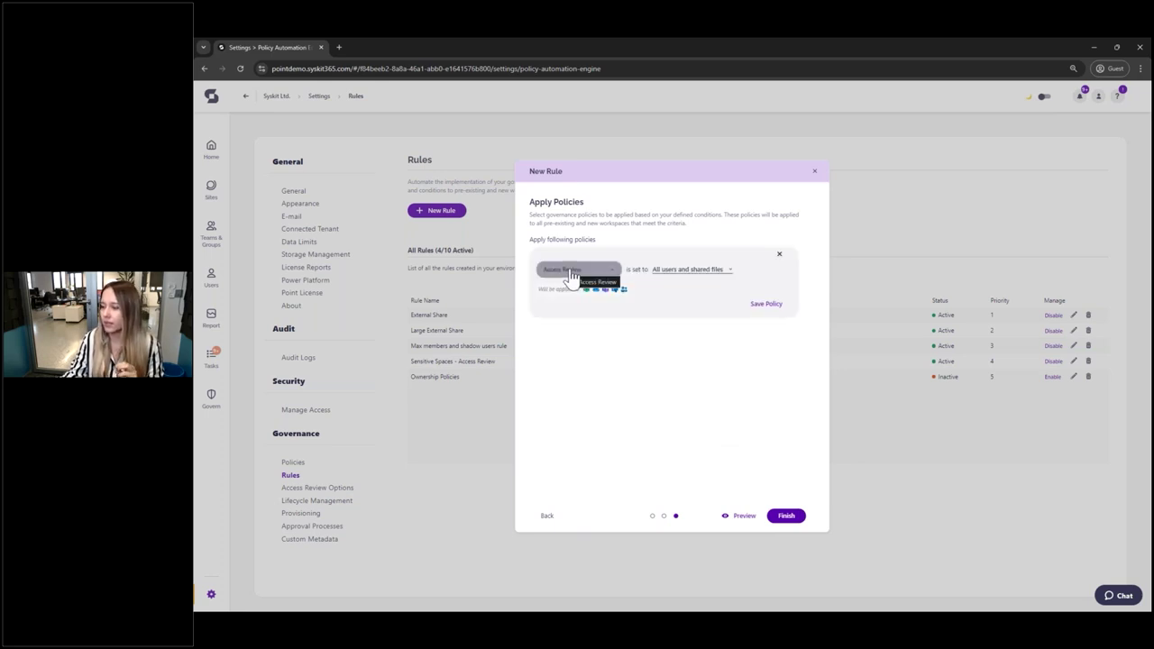
left_click(565, 273)
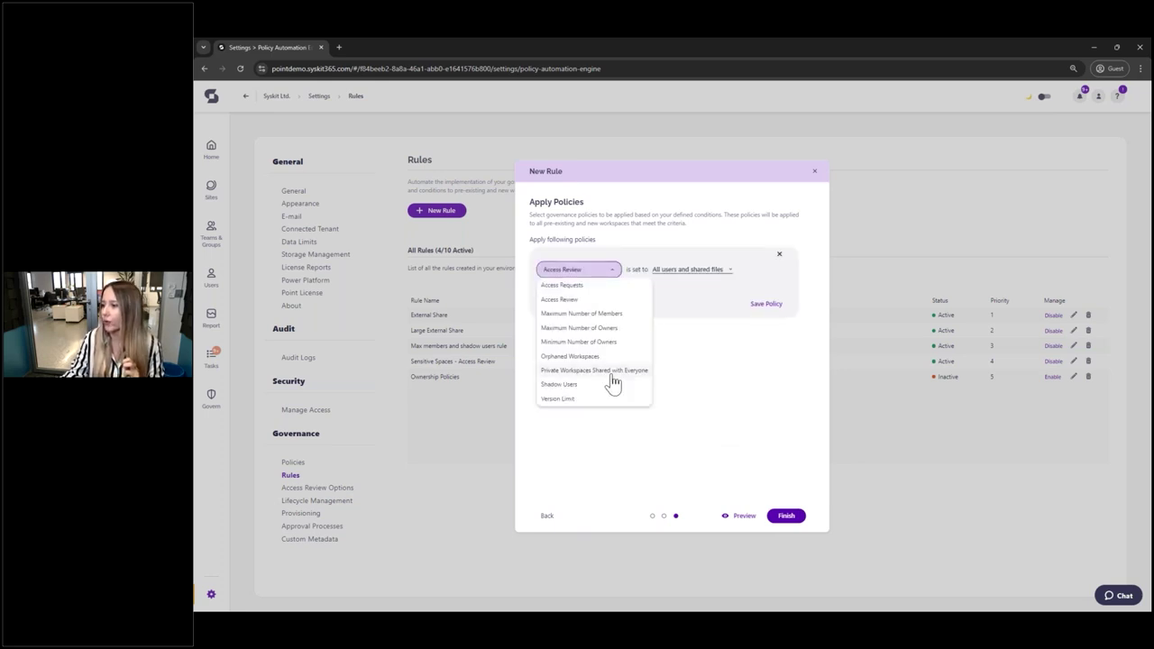
left_click(611, 375)
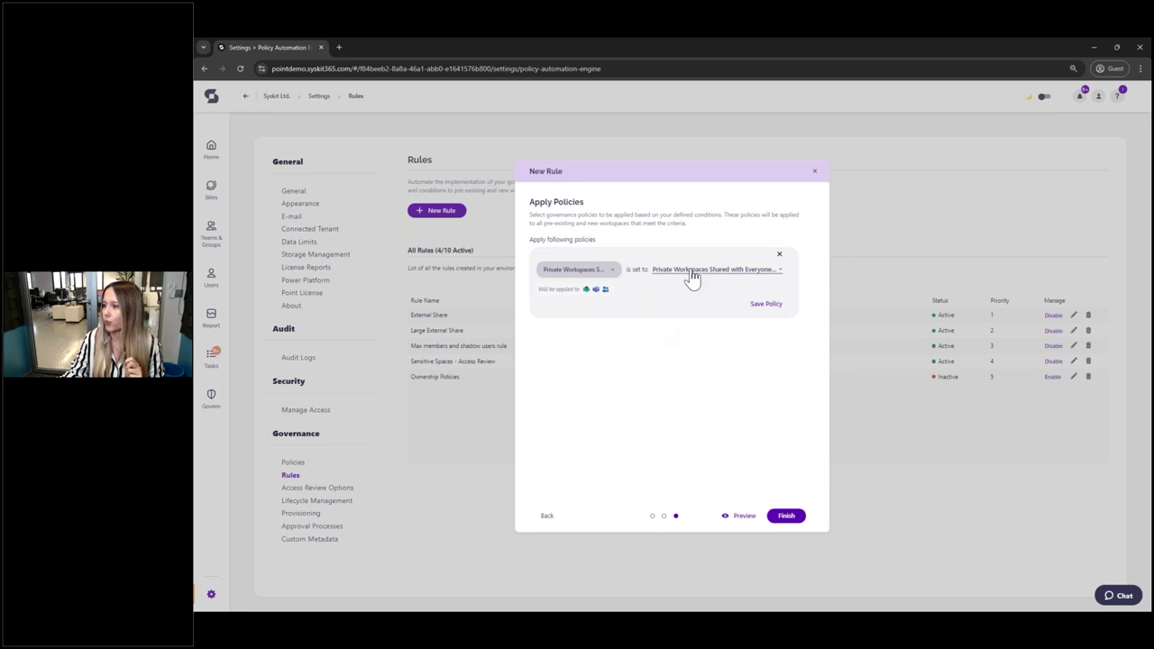
left_click(691, 270)
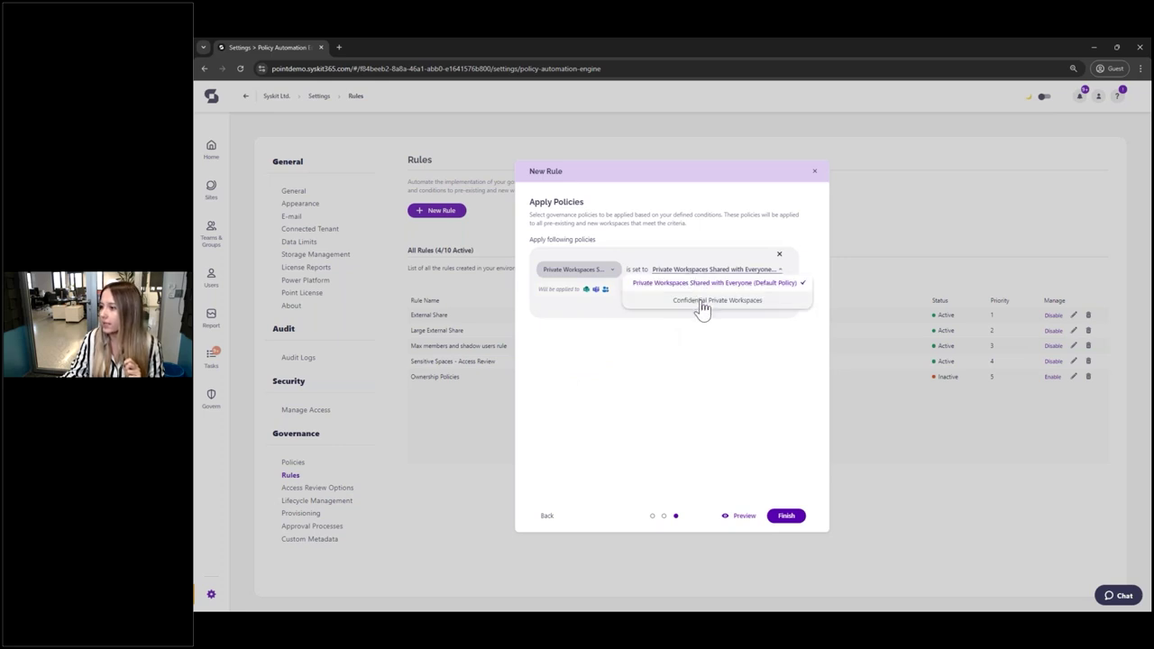
left_click(701, 309)
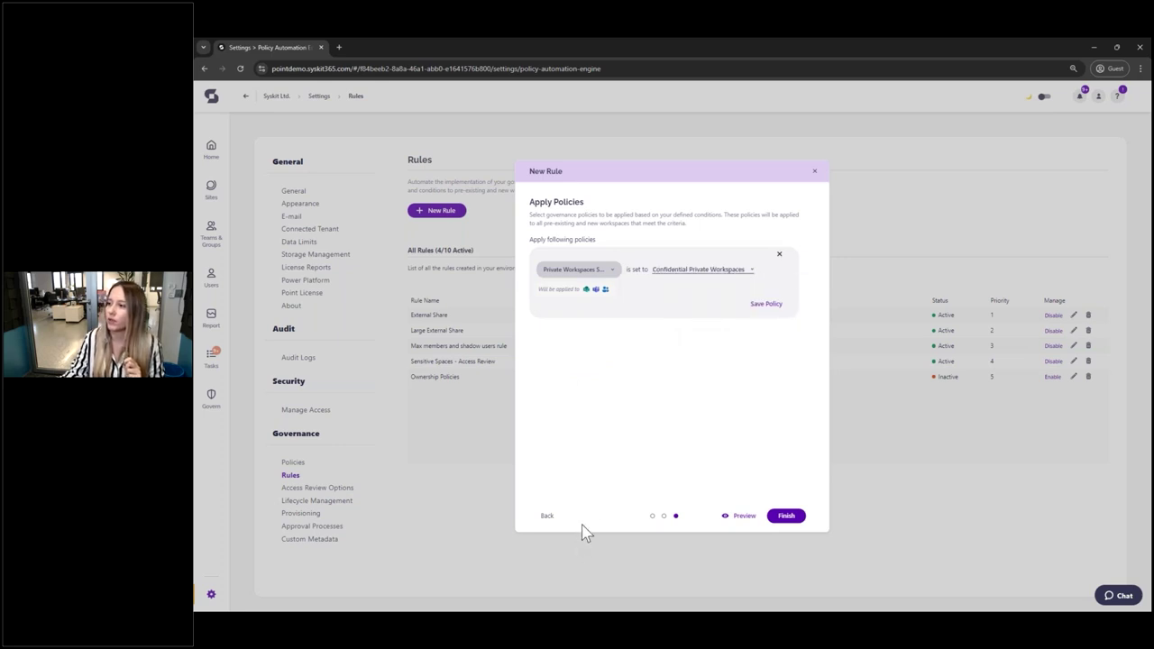
left_click(766, 304)
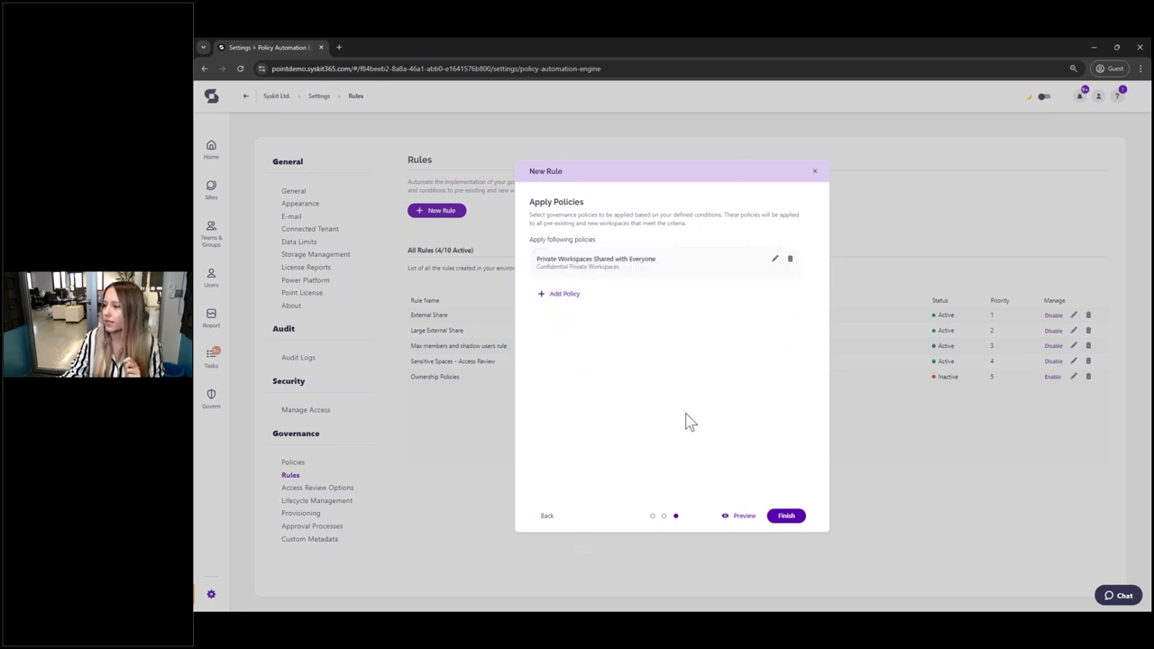
Step: Preview the workspaces the new rule would affect, including the manual overrides, and return to the rule setup
left_click(739, 516)
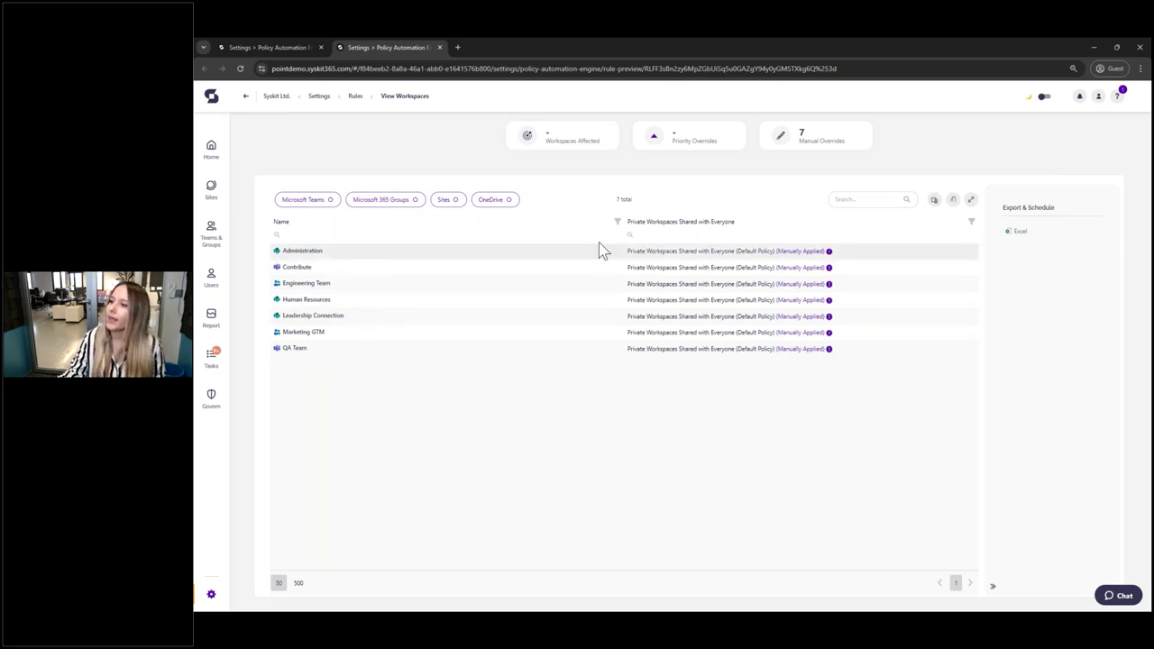
double_click(622, 200)
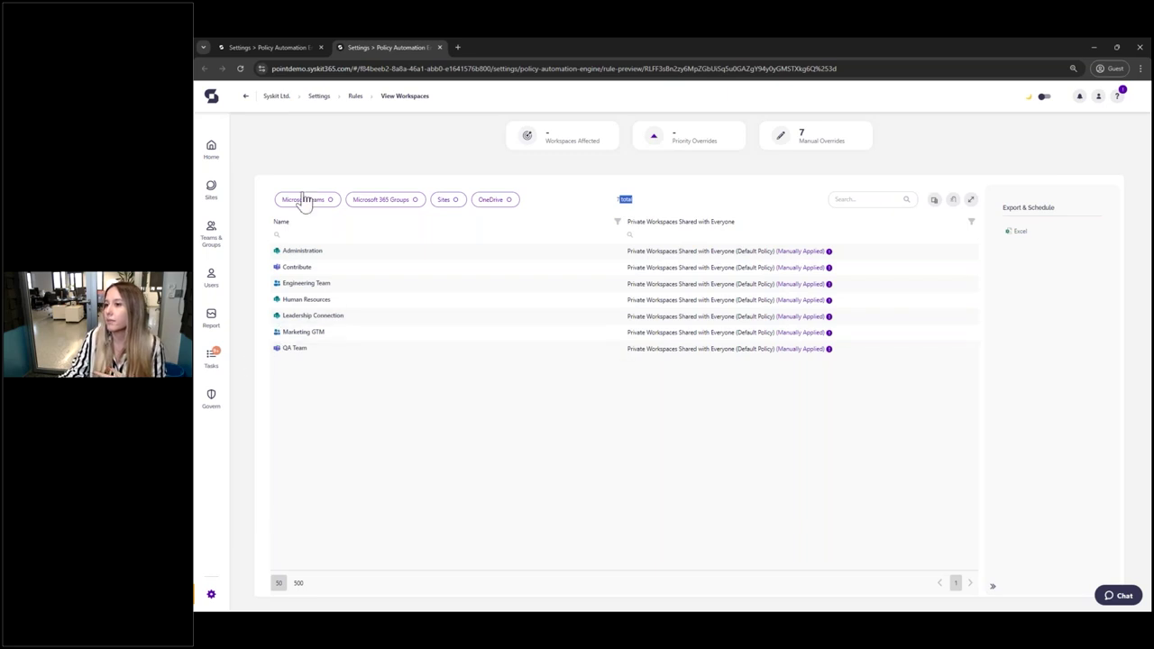
left_click(270, 50)
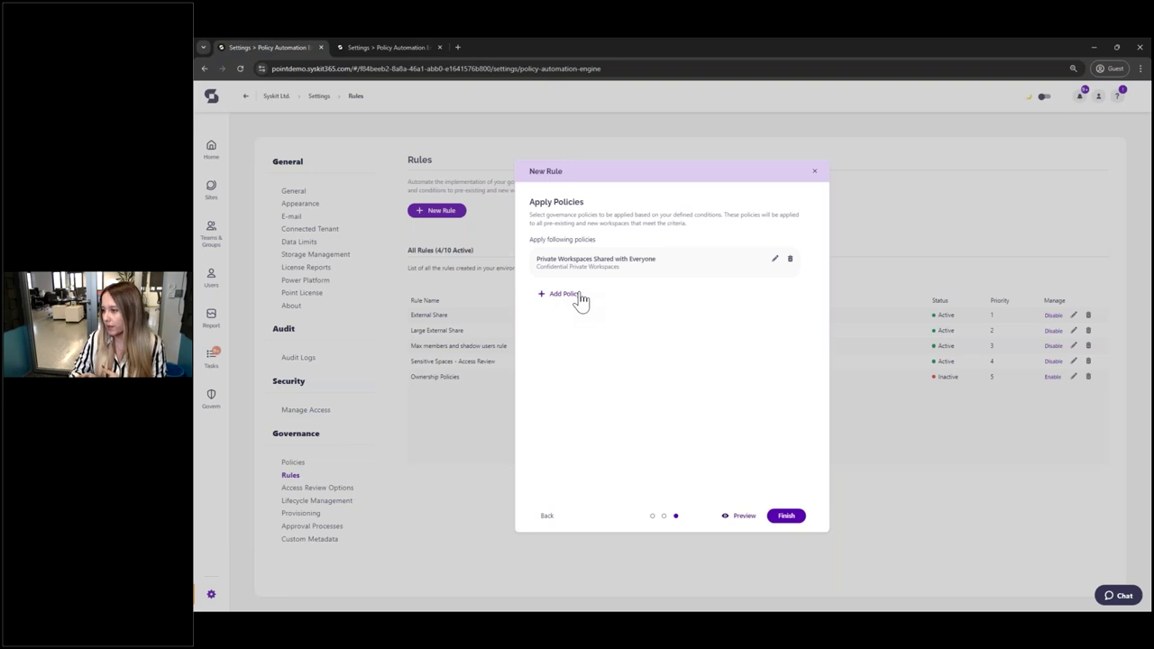
Step: Finish creating the rule with its single policy and return to the environment overview dashboard
left_click(565, 294)
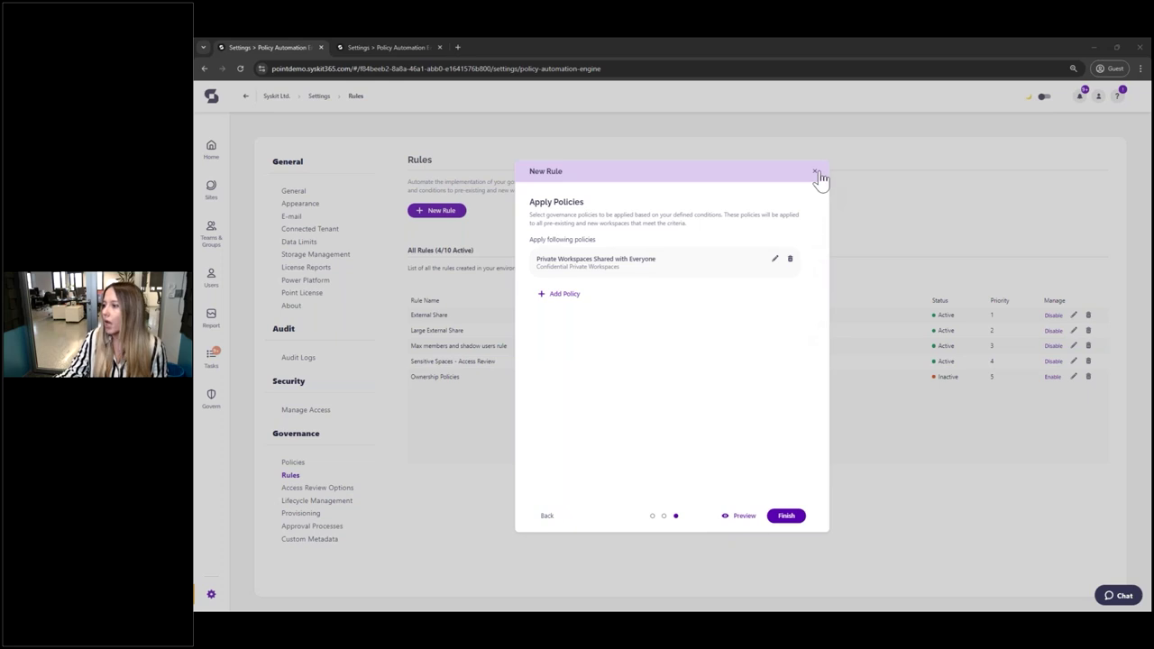
left_click(787, 515)
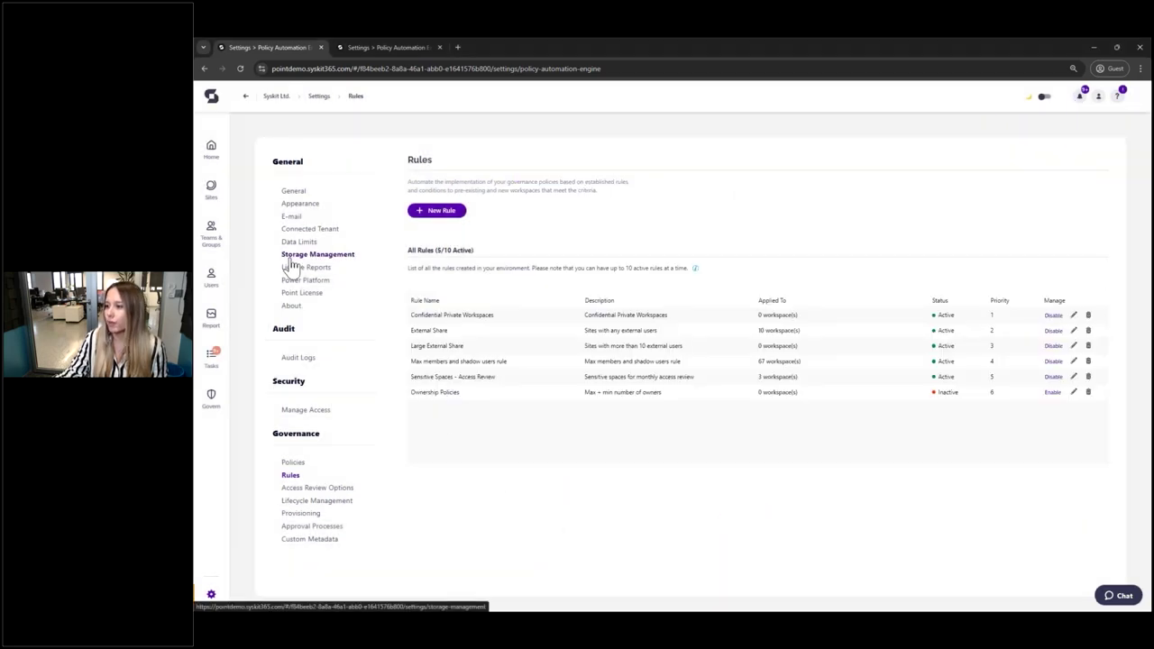
left_click(211, 149)
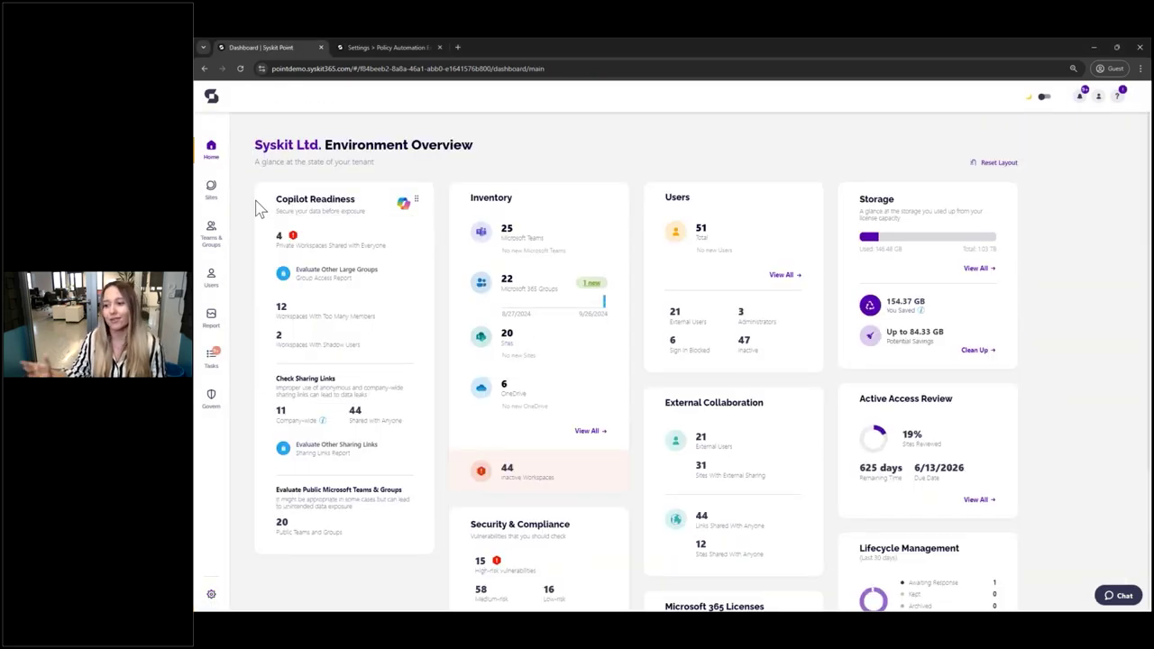
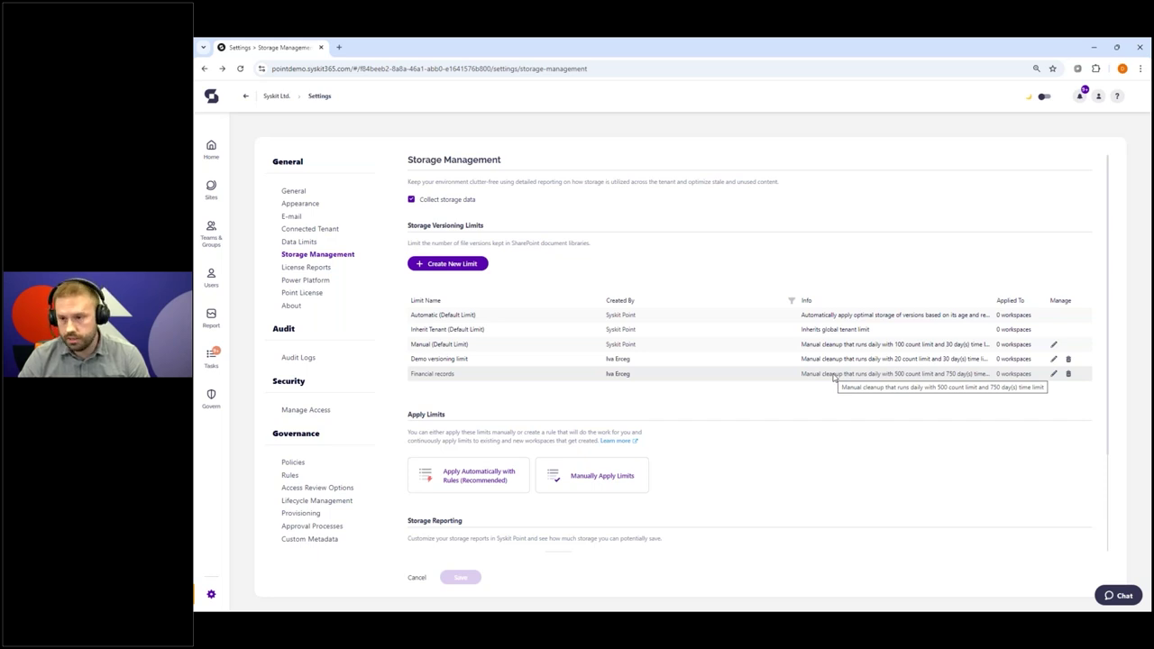
Step: Start a new manual storage limit that deletes file versions after 500 versions are exceeded or after 180 days
left_click(473, 266)
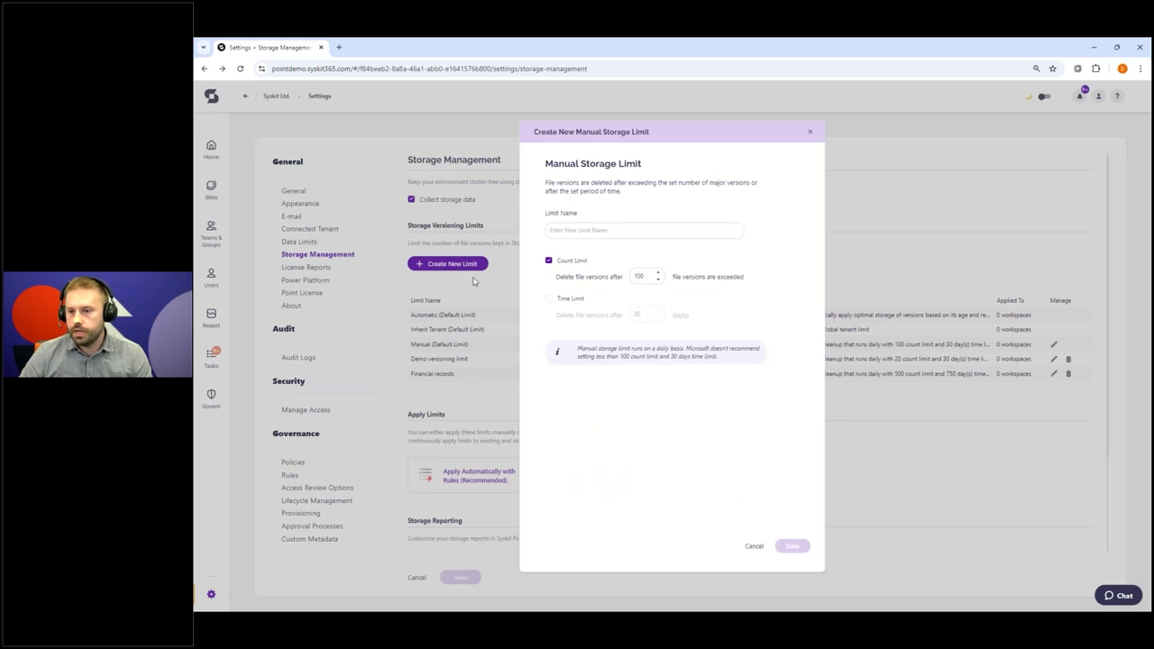
left_click(607, 232)
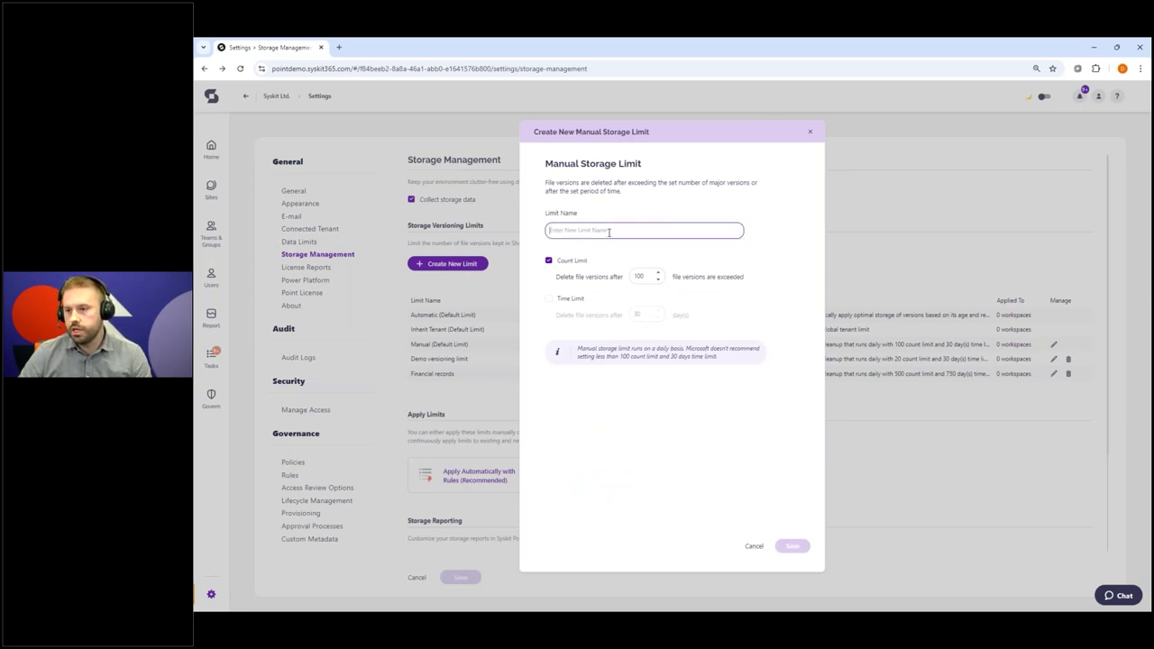
left_click(548, 298)
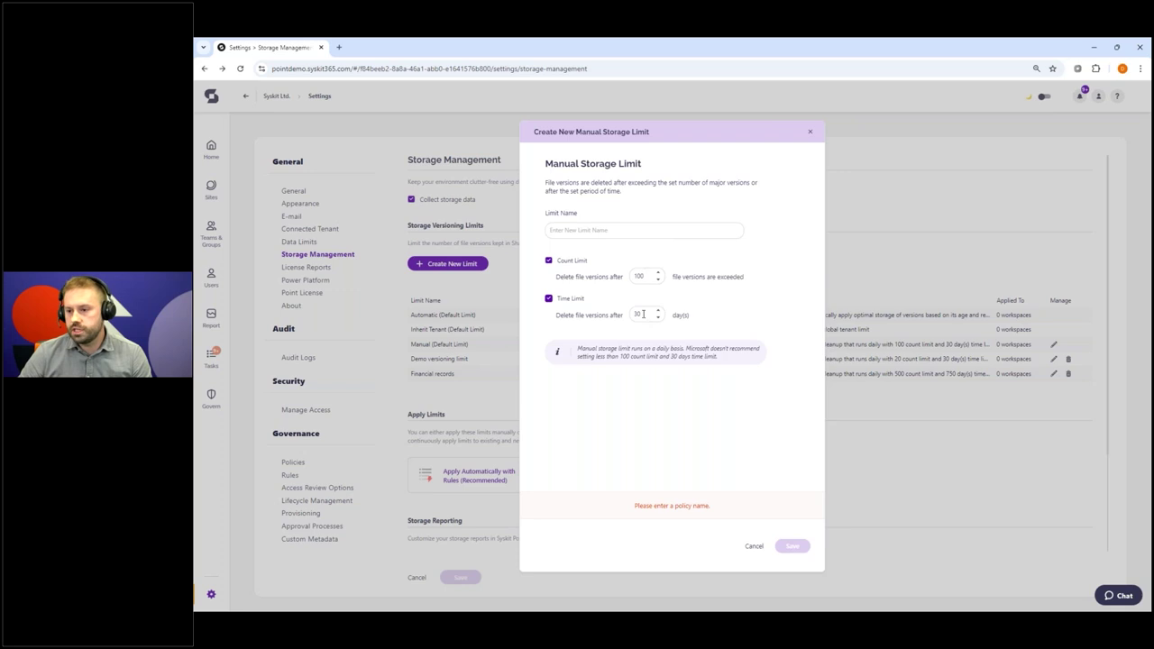
double_click(638, 276)
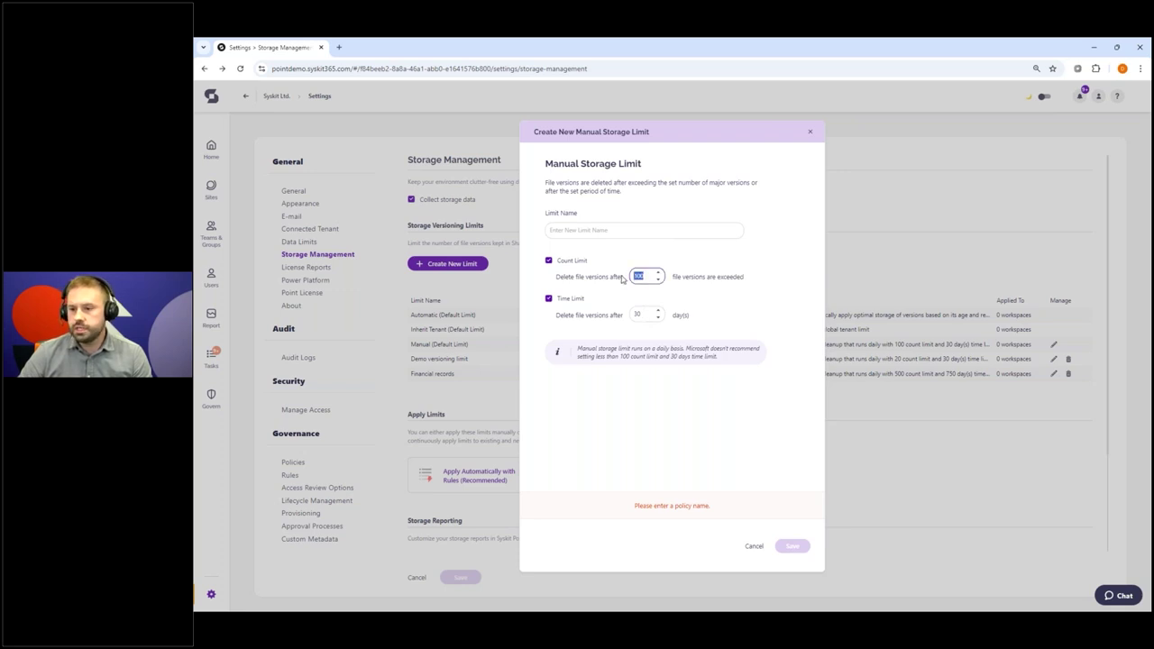
type("500")
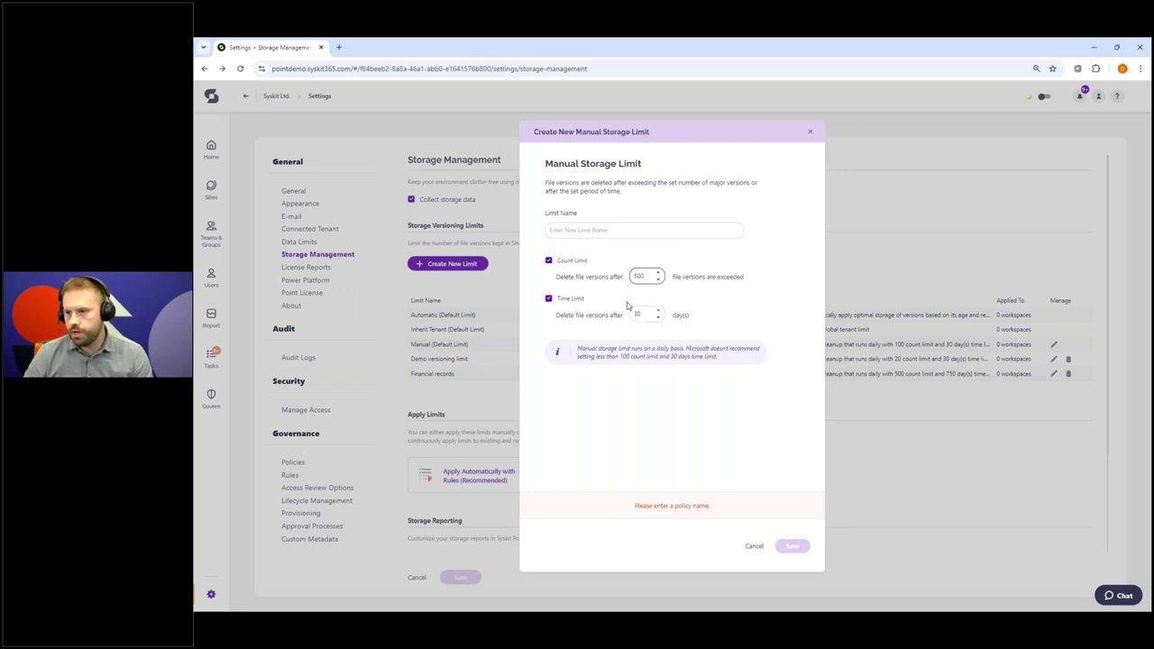
double_click(635, 314)
type("180")
Step: Name the storage limit "Demo versioning policy 2", save it, and close the confirmation without applying the limit
left_click(611, 231)
type("Demo")
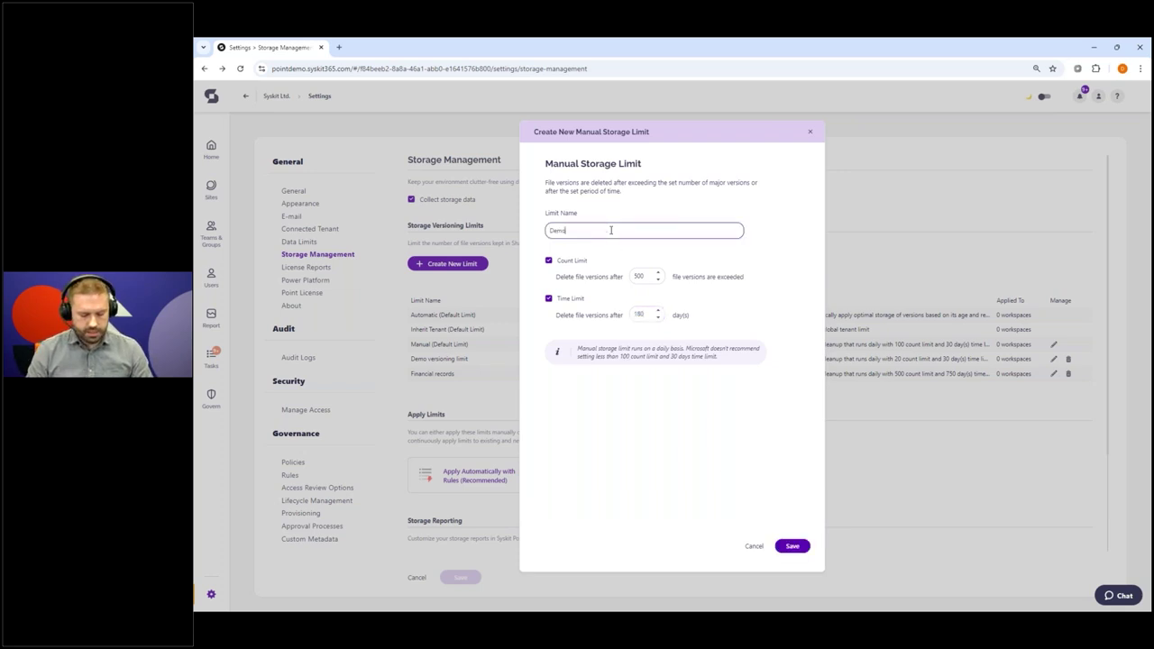
type(" versioning poli")
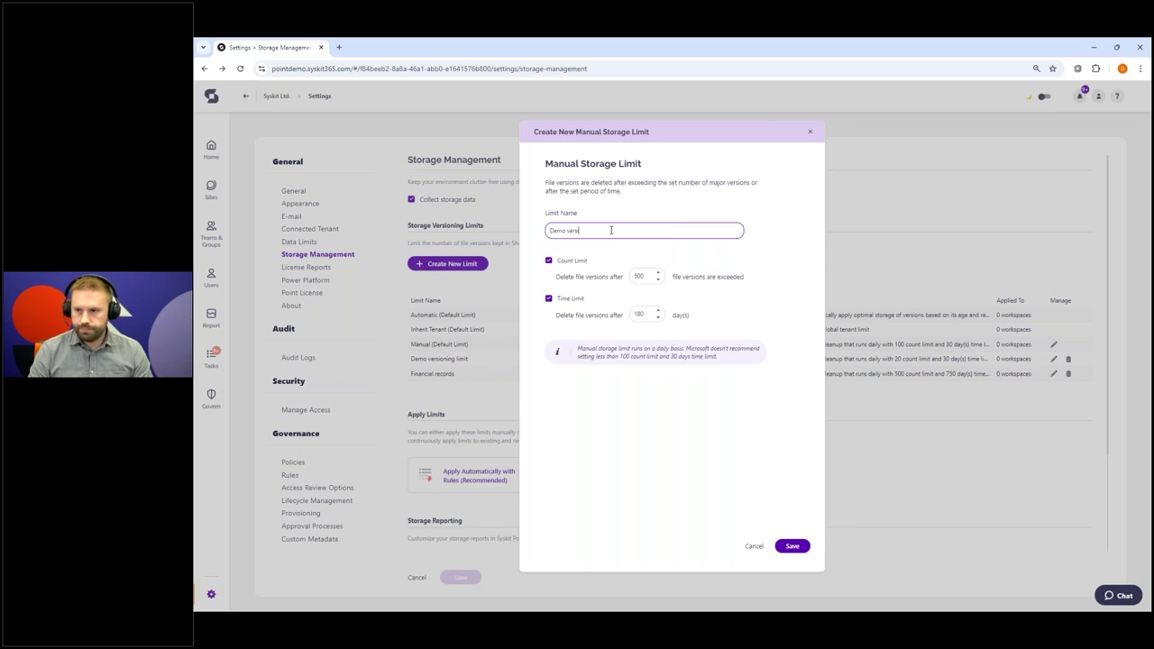
type("cy 2")
left_click(791, 546)
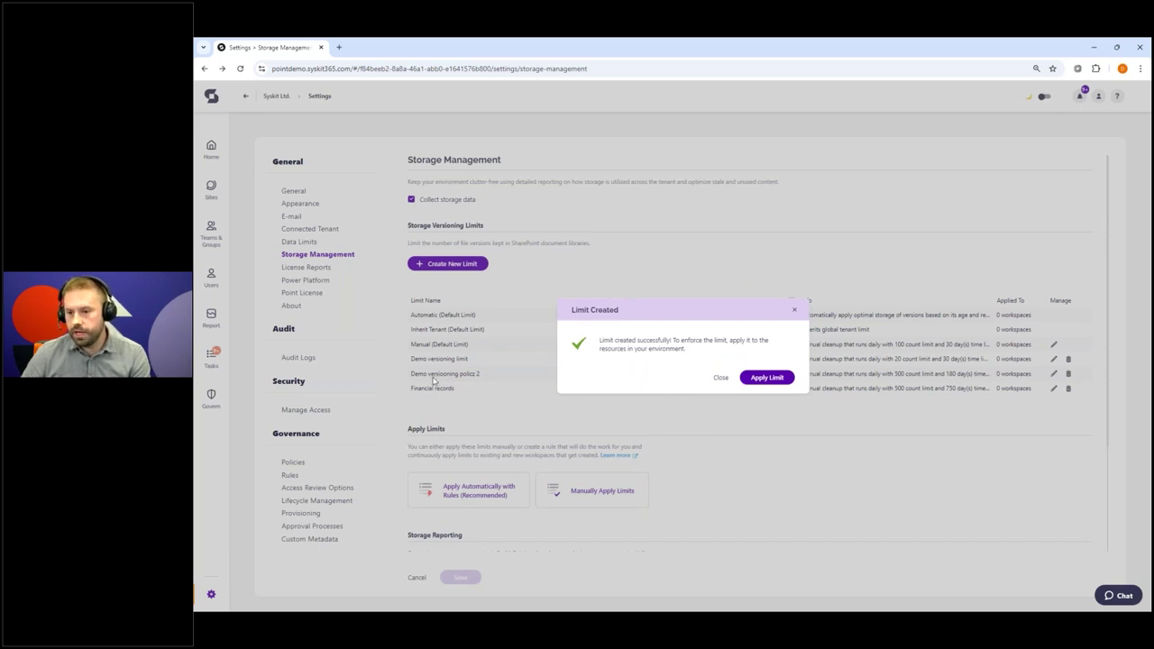
left_click(795, 312)
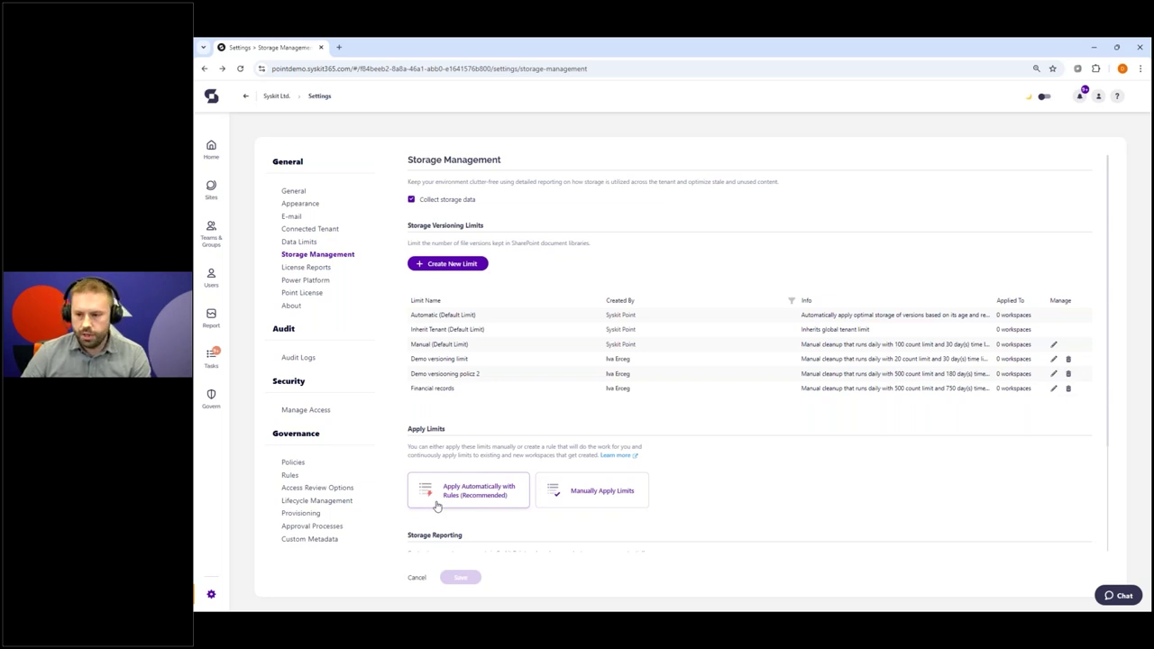
Step: Open manual limit application and review the automatic and manual options for the tenant-wide version limit, closing the dialog without setting one
left_click(590, 496)
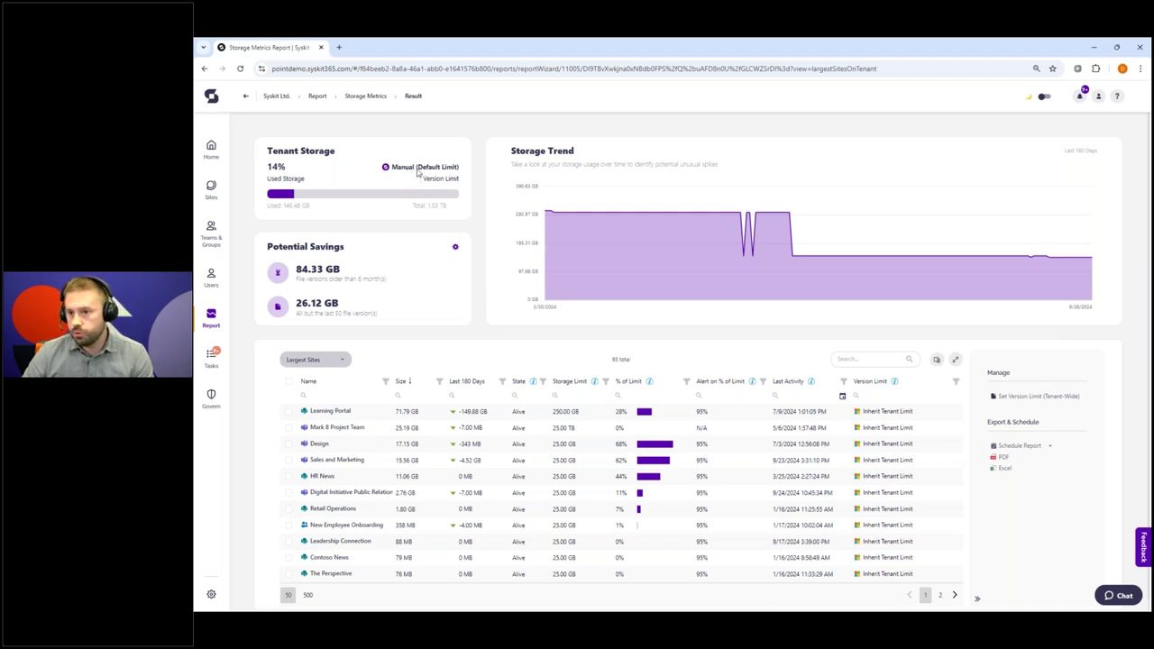
left_click(1017, 401)
left_click(595, 380)
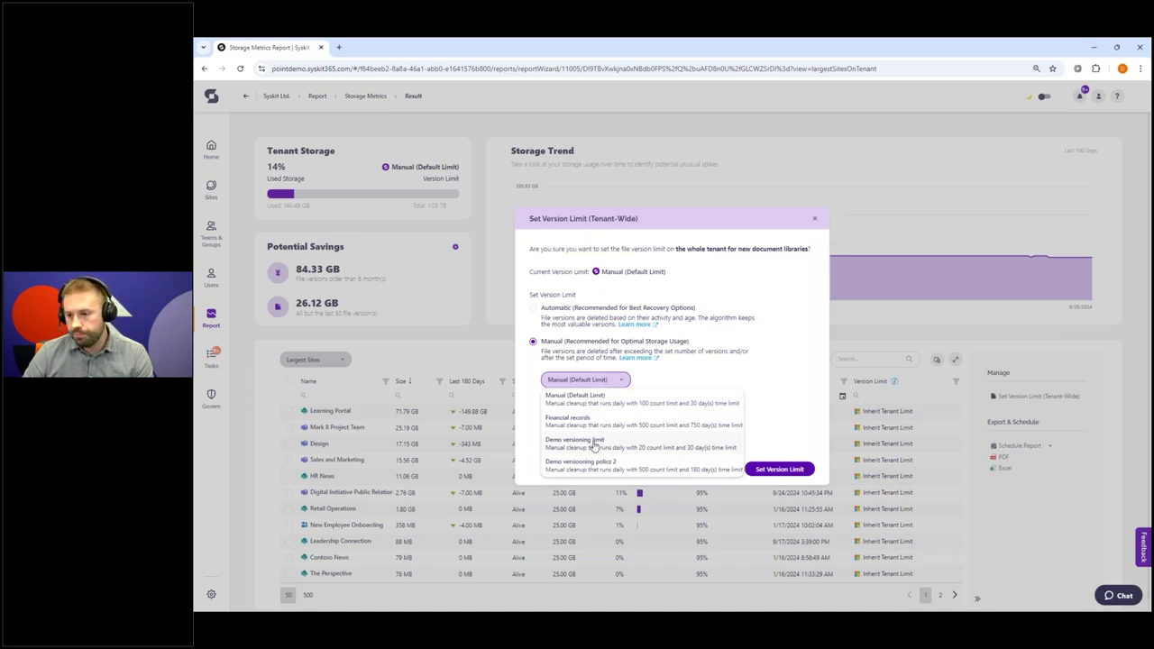
left_click(534, 310)
left_click(534, 309)
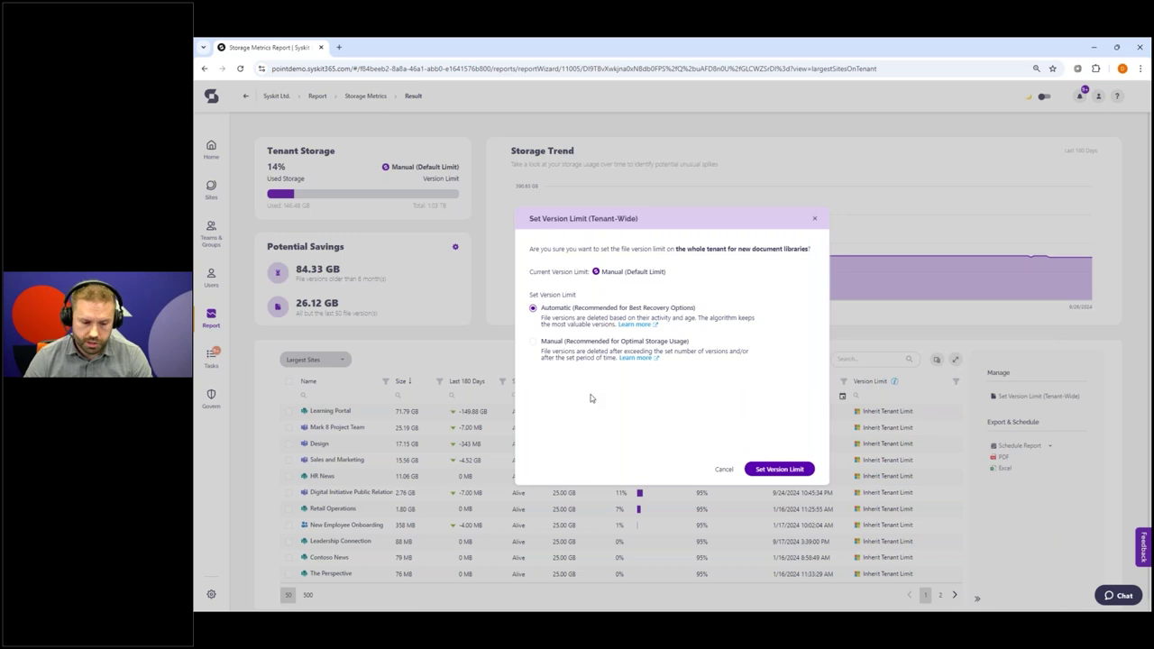
left_click(533, 340)
left_click(564, 379)
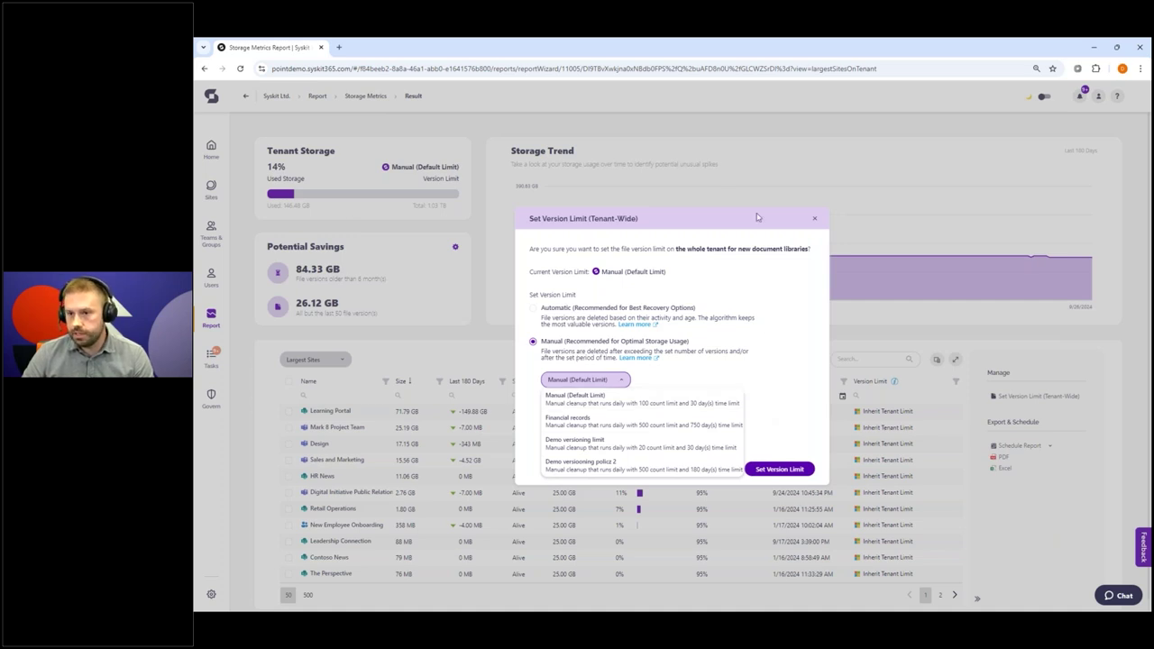
left_click(814, 218)
left_click(814, 218)
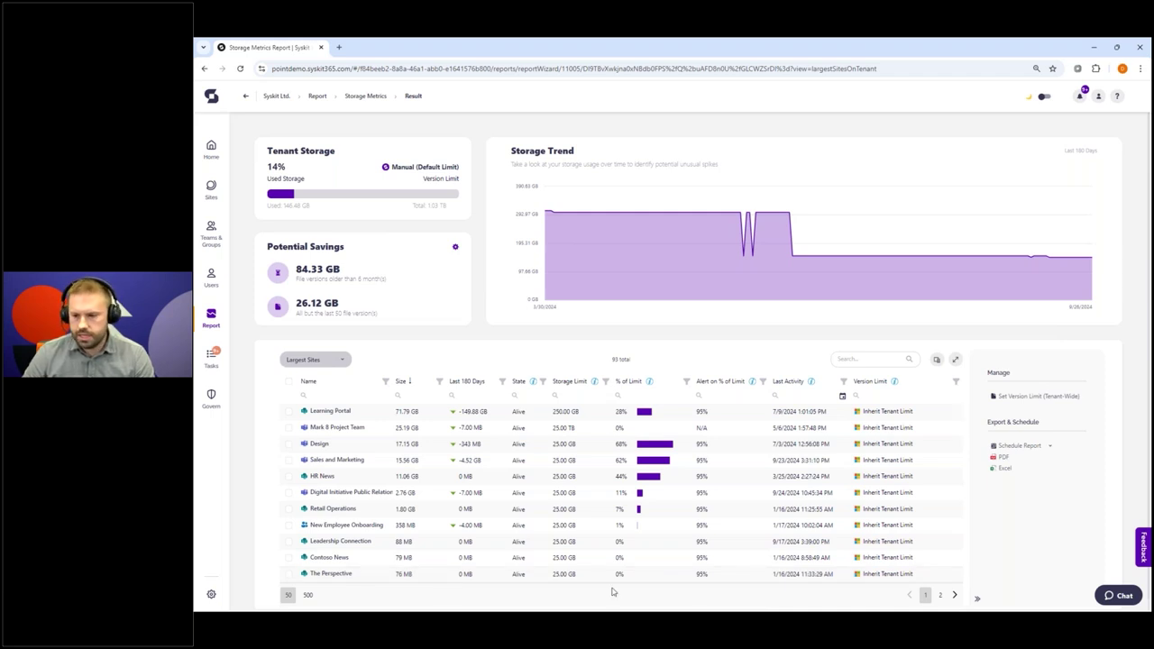
Step: Add the Department column to the Storage Metrics sites table and filter it to Finance
left_click(937, 360)
scroll(909, 457, "down", 3)
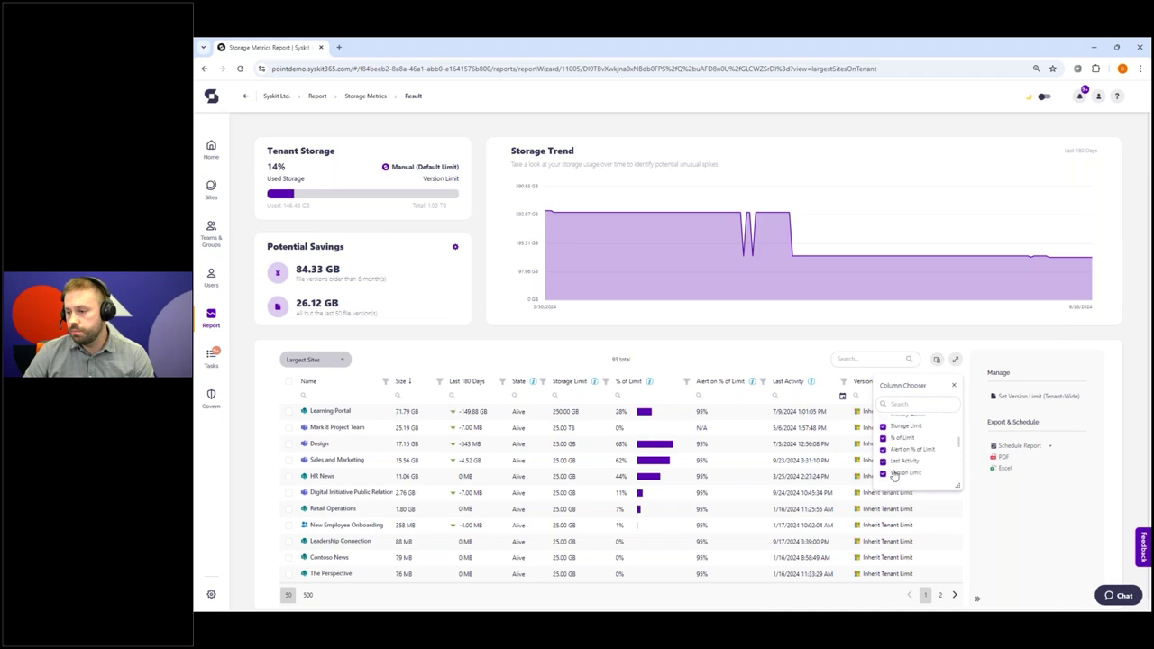
left_click(883, 453)
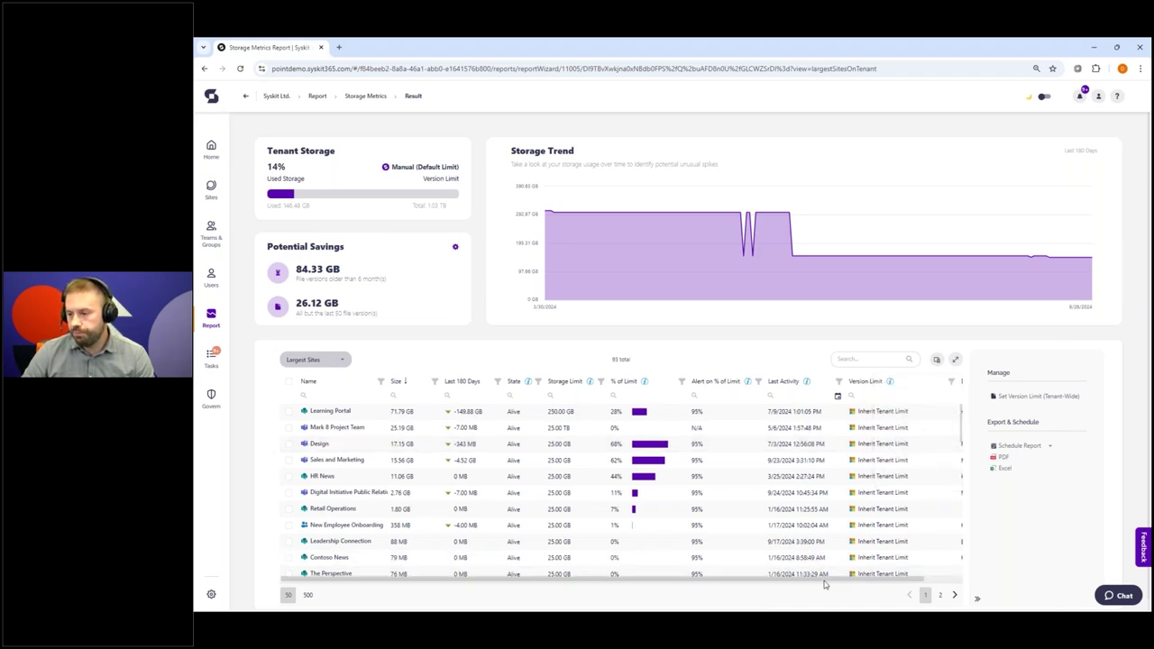
left_click_drag(824, 582, 864, 583)
left_click(956, 382)
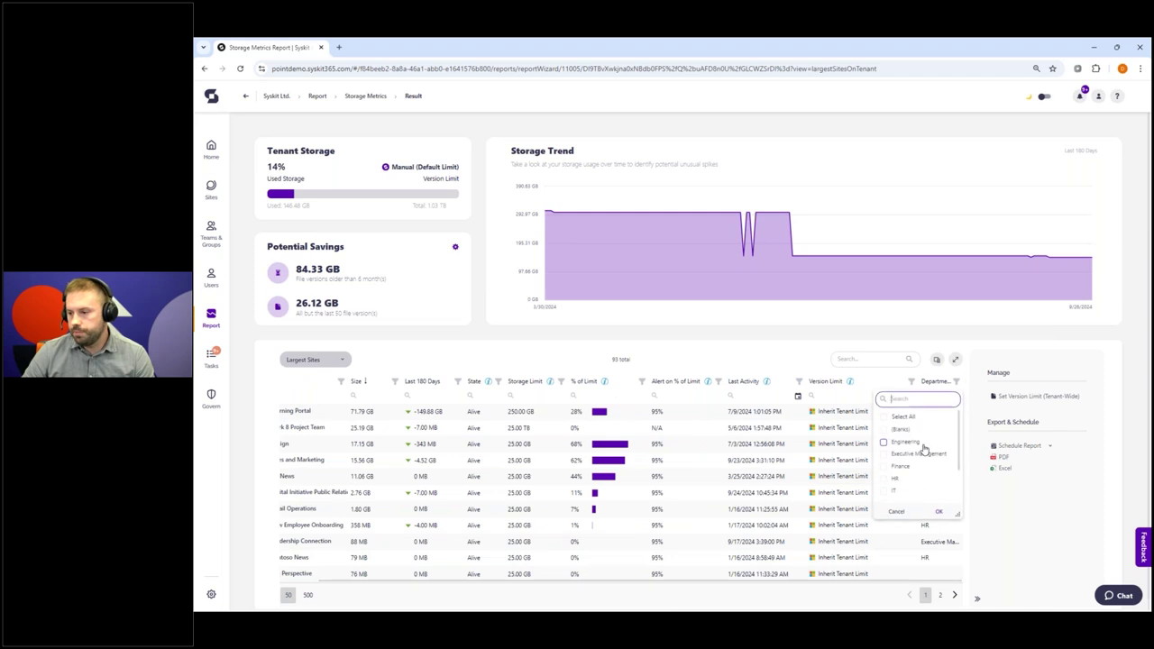
left_click(883, 466)
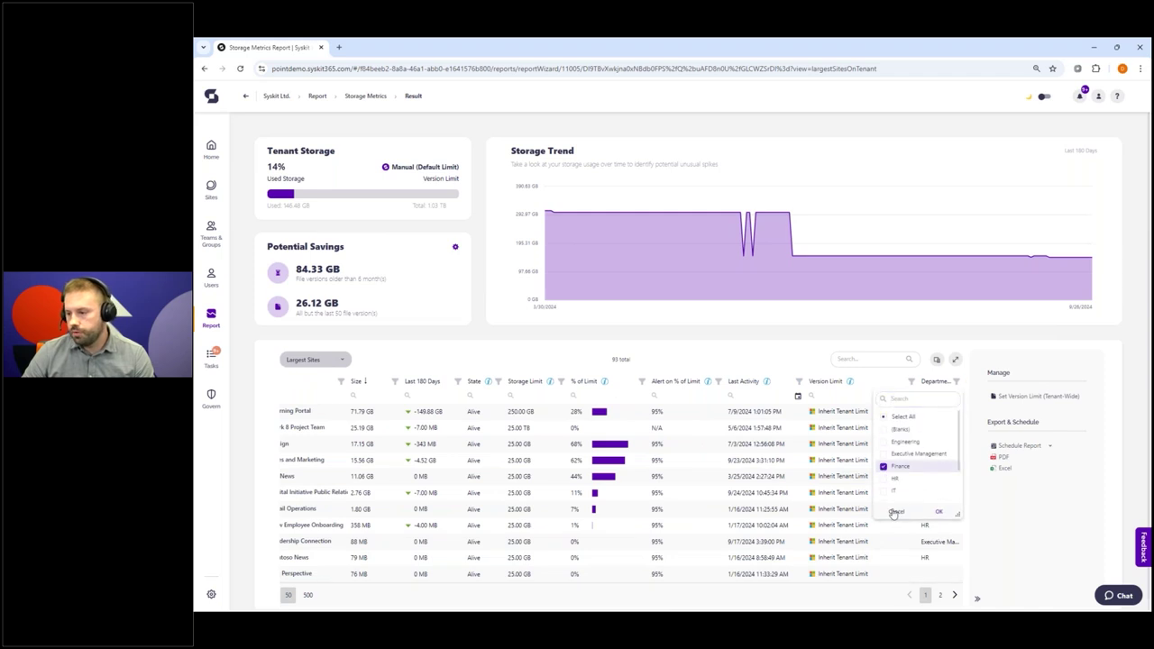
left_click(939, 512)
left_click_drag(615, 584, 492, 589)
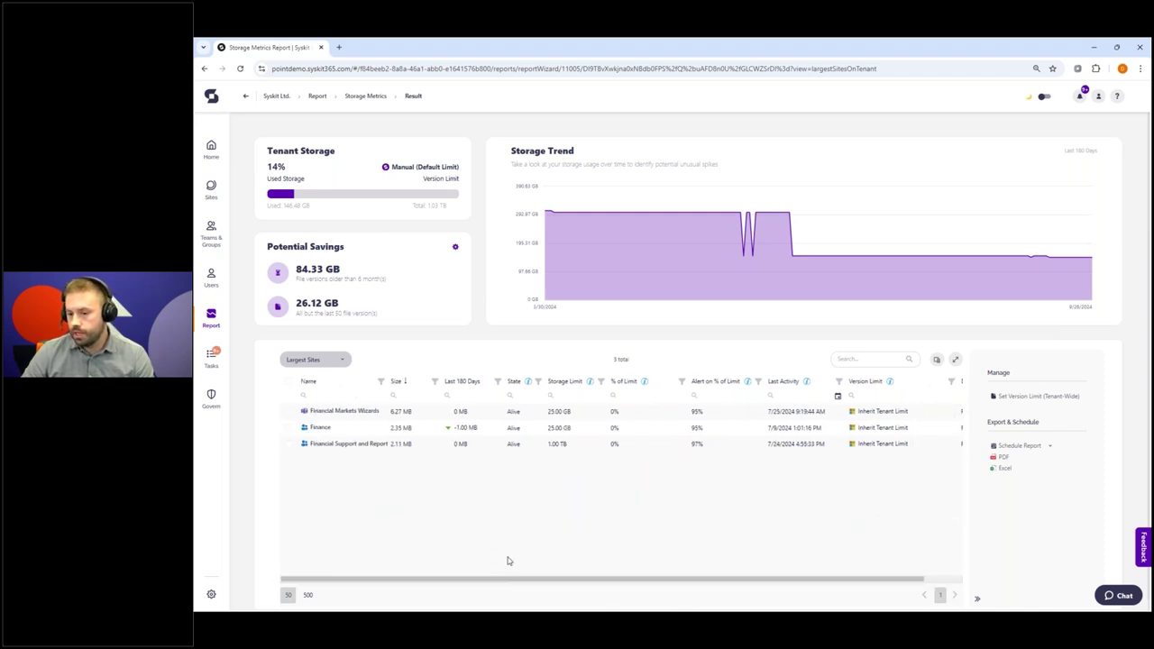
Step: Select all the listed Finance sites and choose the manual Financial records version limit for their new file versions
left_click(289, 381)
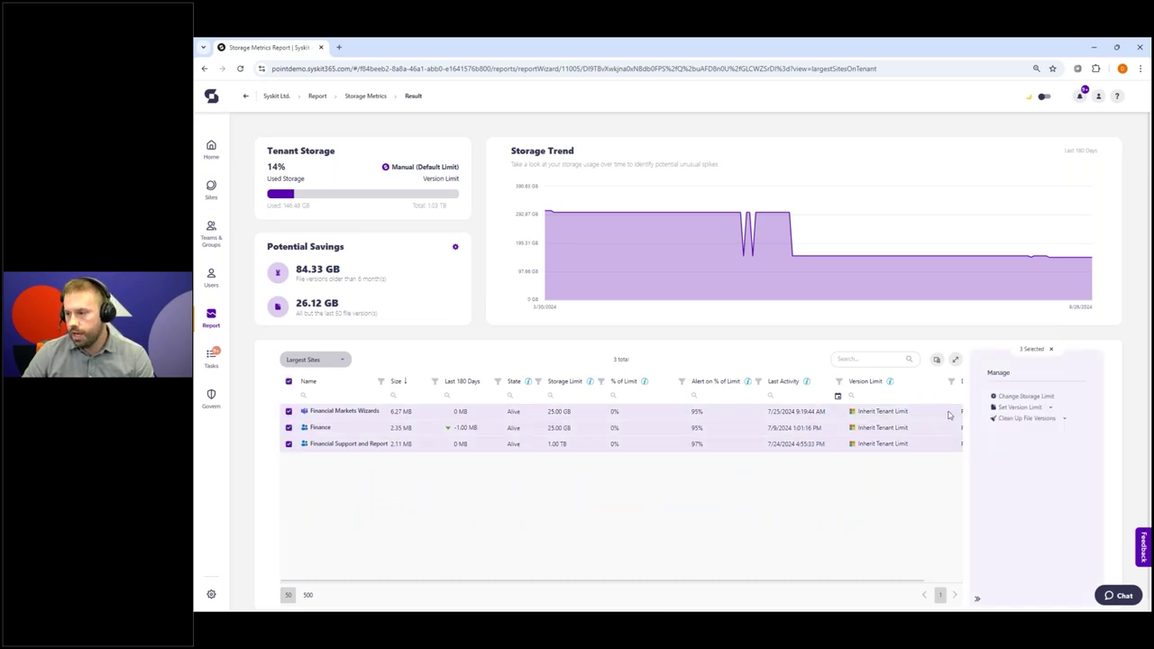
left_click(1027, 408)
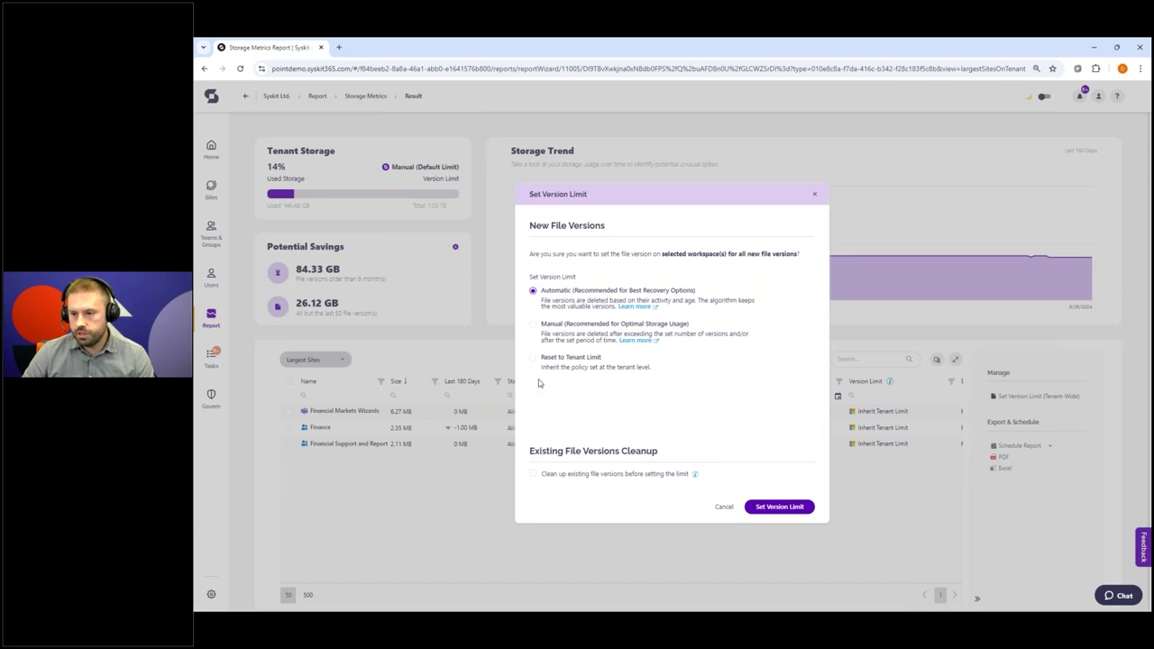
left_click(534, 325)
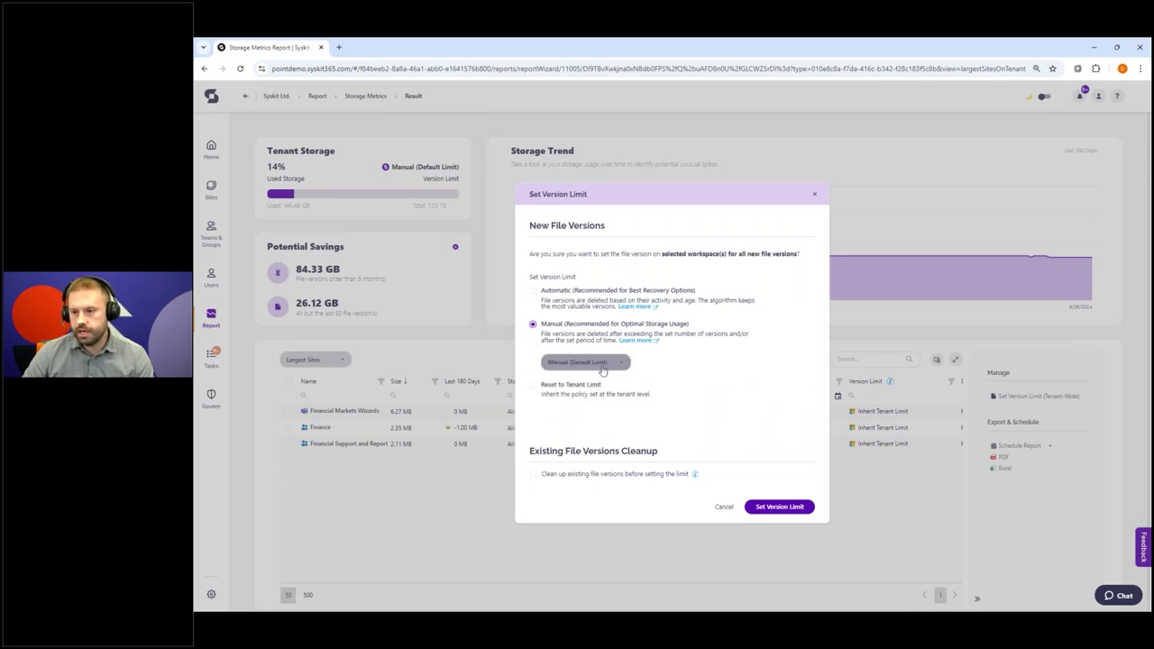
left_click(601, 365)
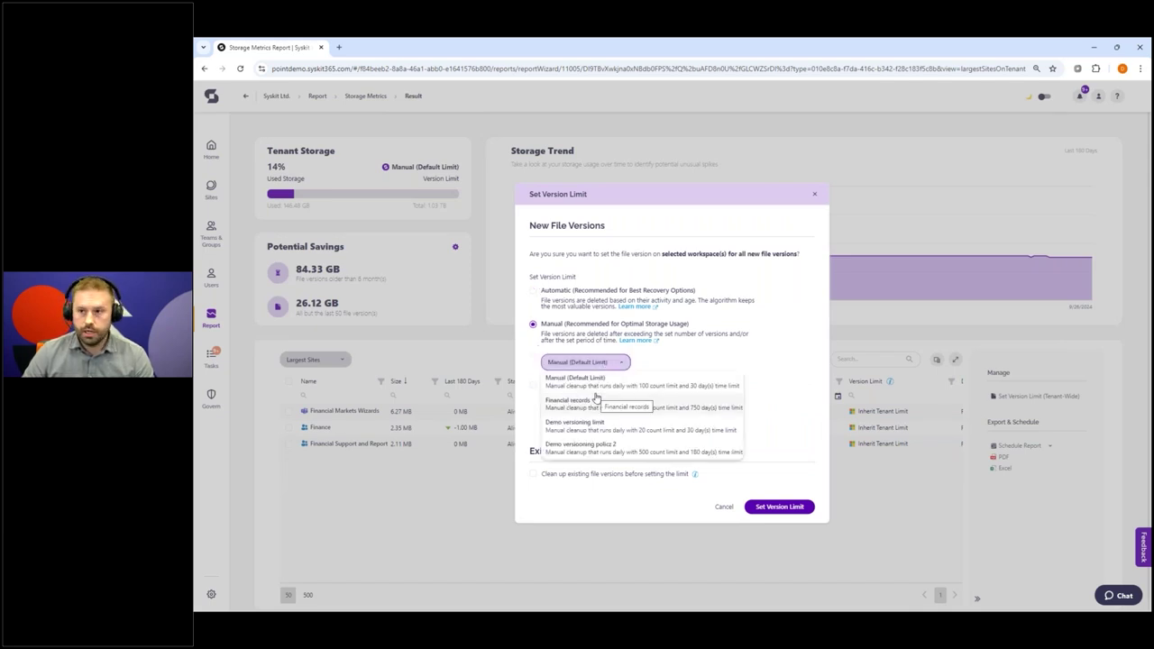
left_click(591, 405)
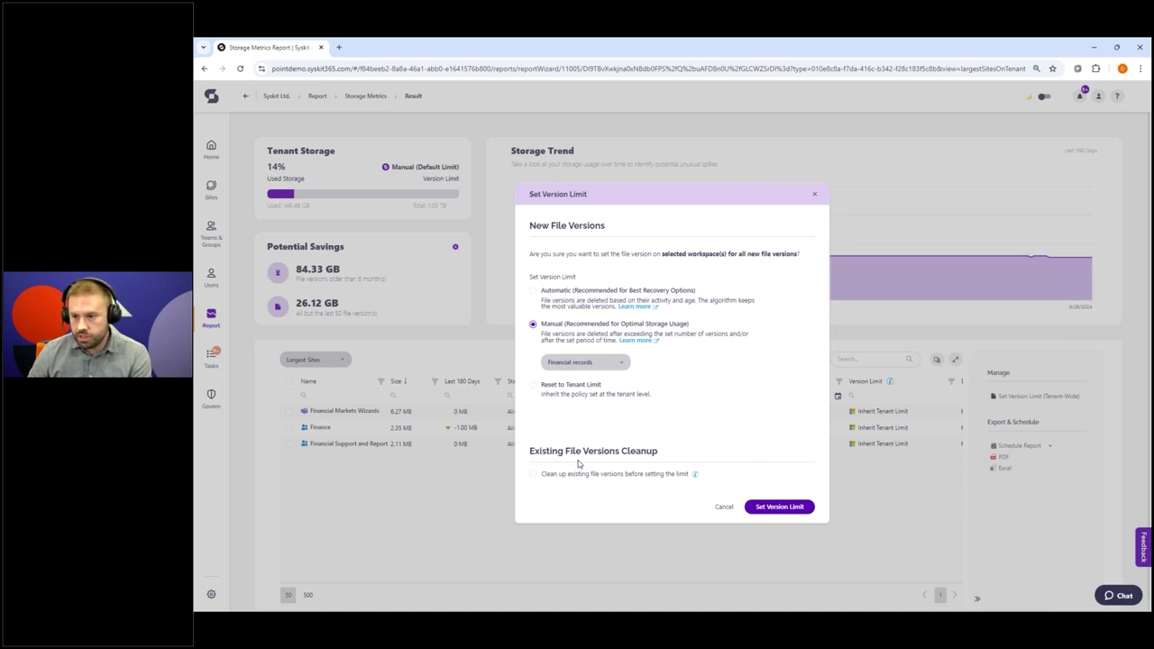
Step: Enable cleanup of existing file versions, review the cleanup choices, and cancel without setting the version limit
left_click(533, 475)
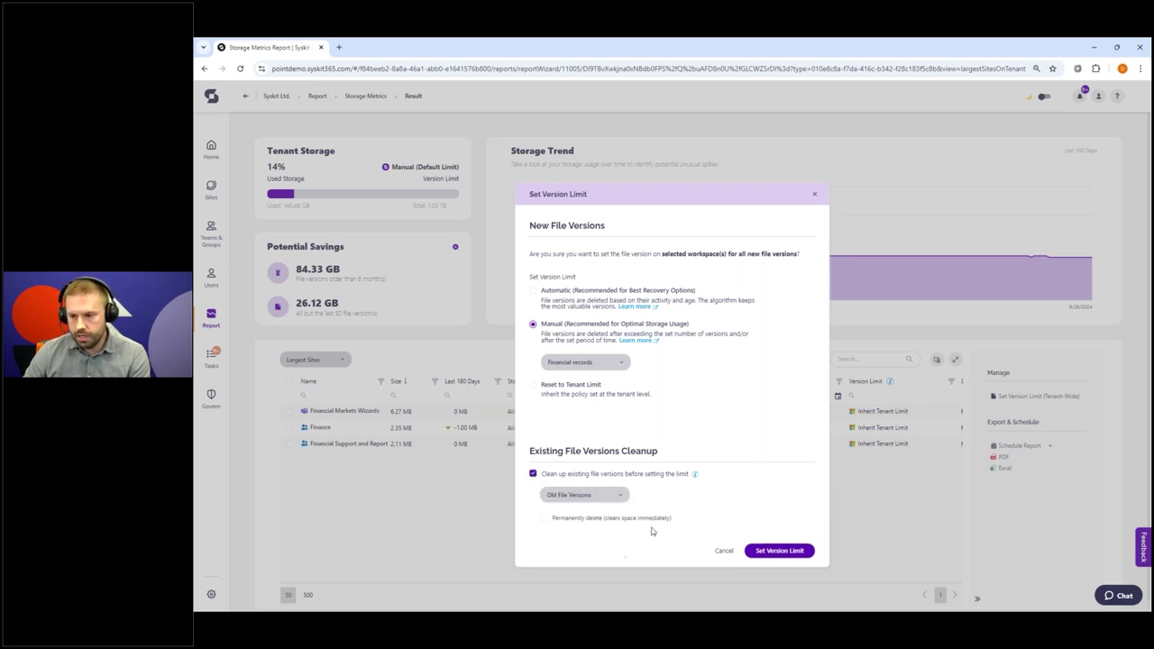
left_click(588, 501)
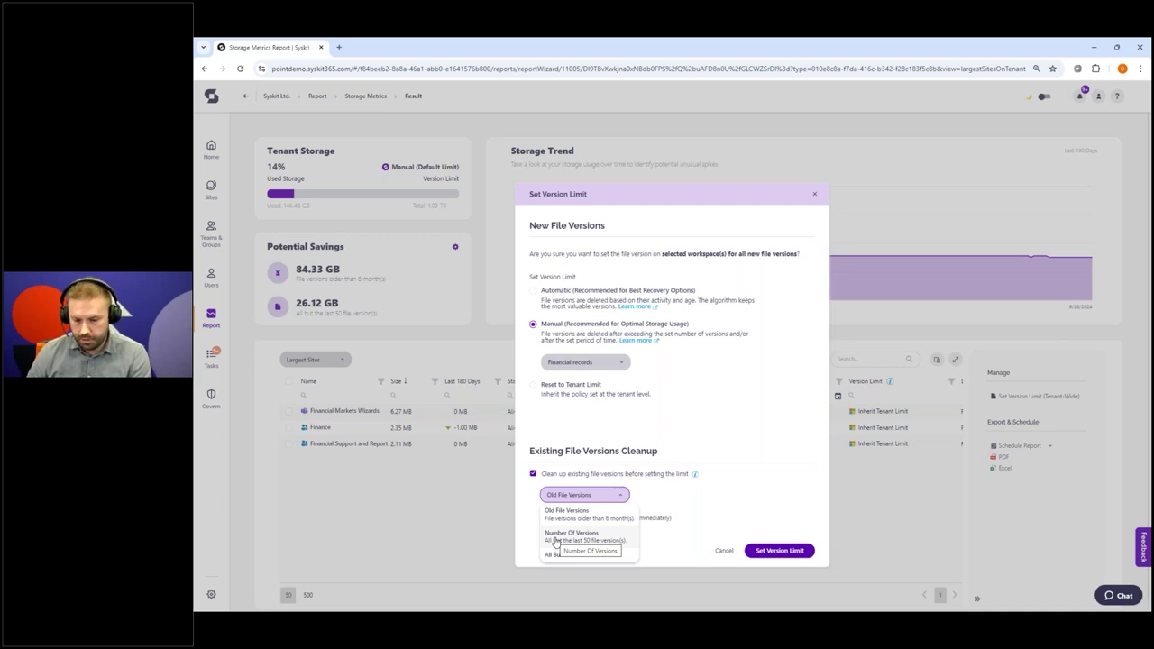
left_click(727, 554)
left_click(727, 554)
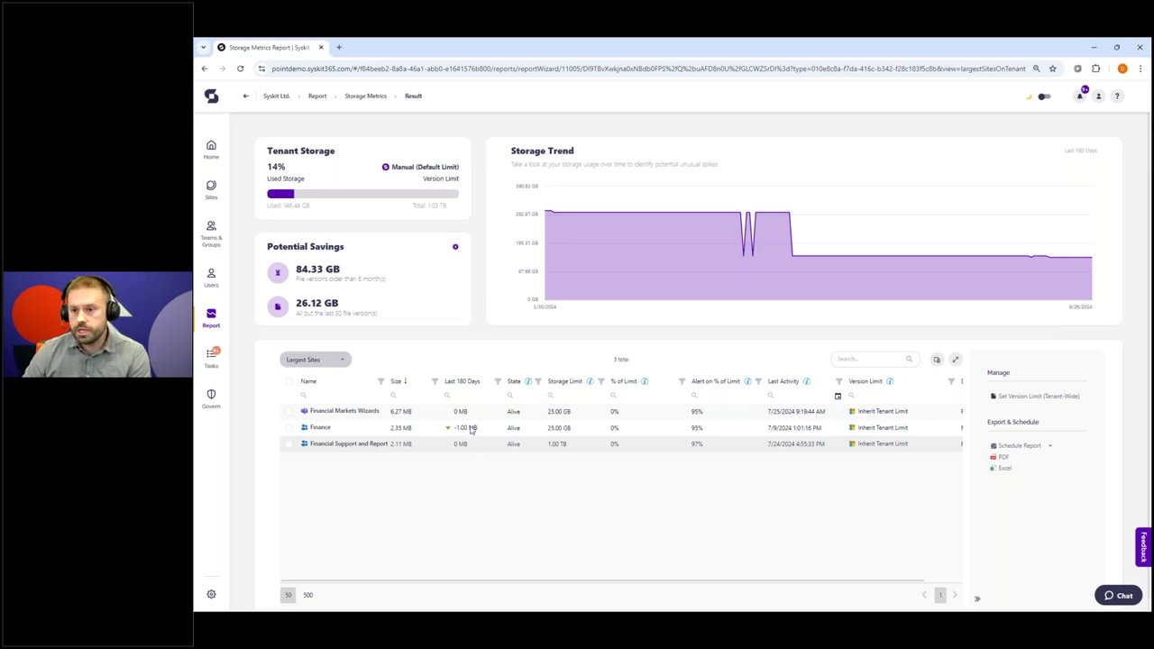
Step: From the storage management settings, start a new rule for applying limits automatically and name it "Finance workspace limit"
left_click(455, 249)
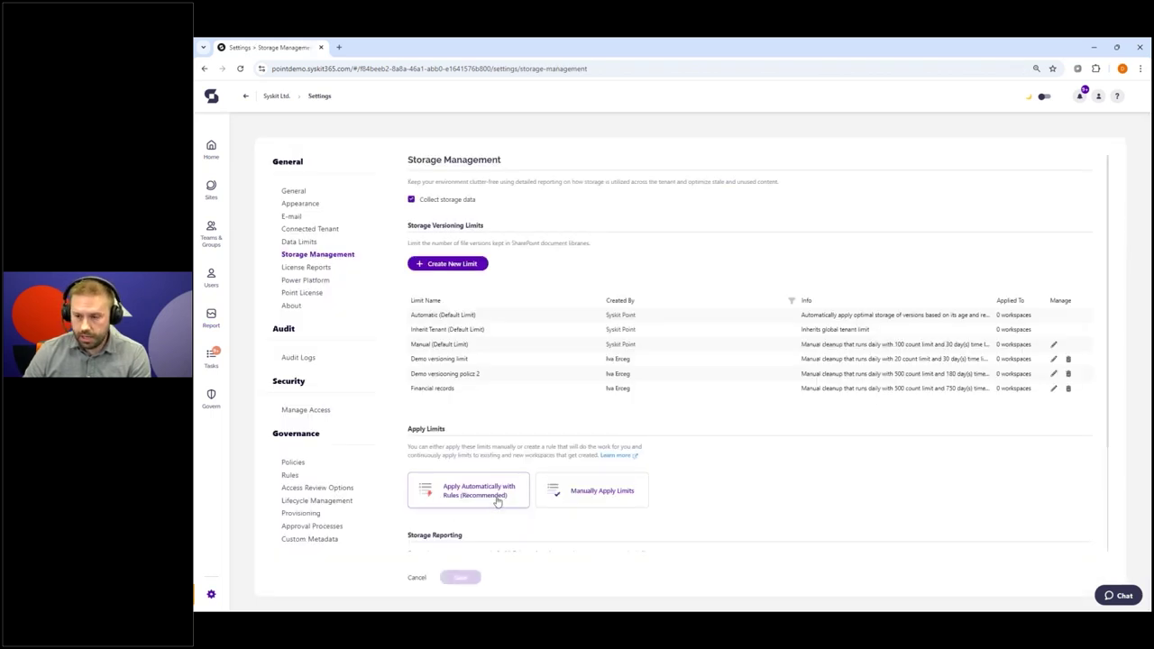
left_click(495, 500)
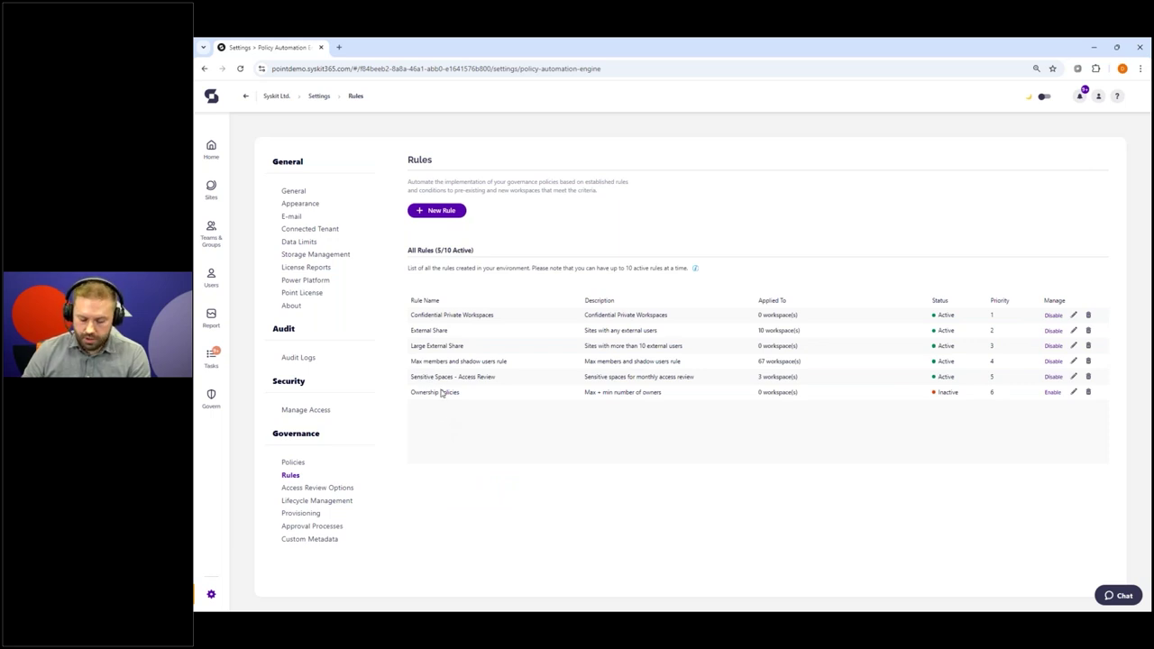
left_click(427, 216)
left_click(587, 236)
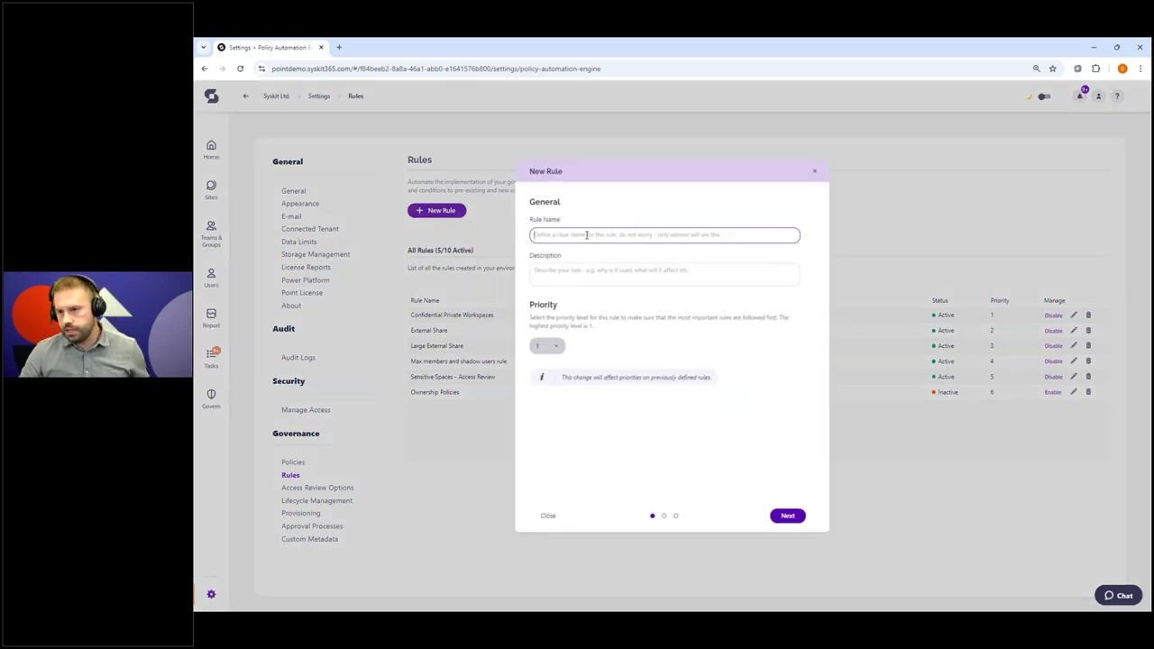
type("E")
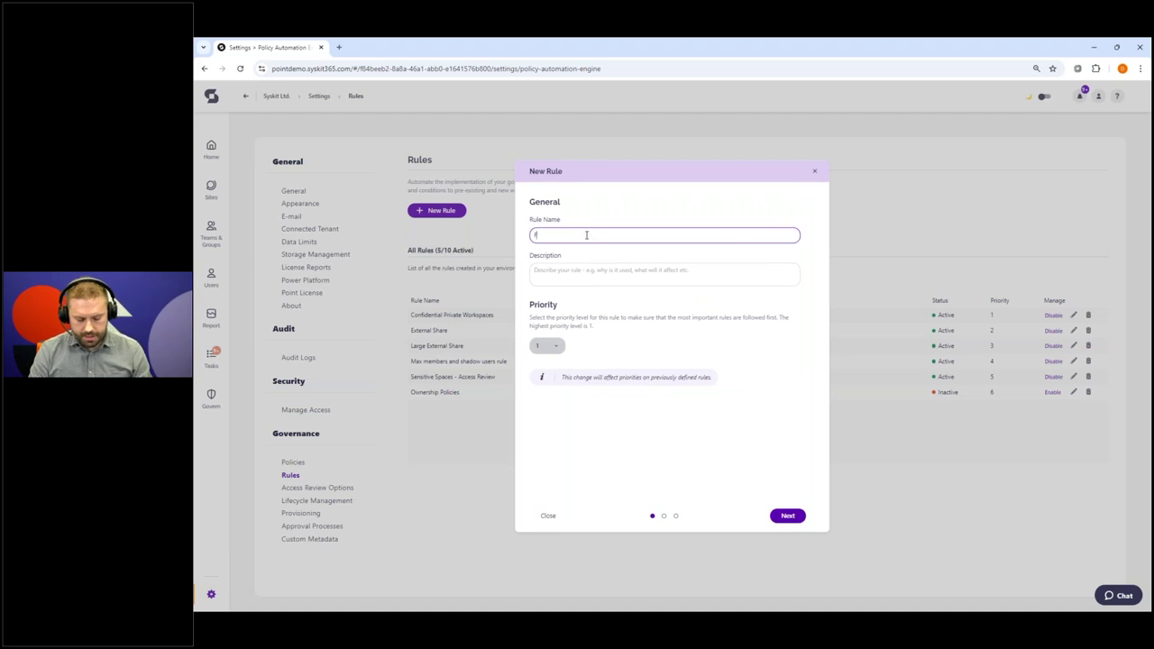
type("inance work")
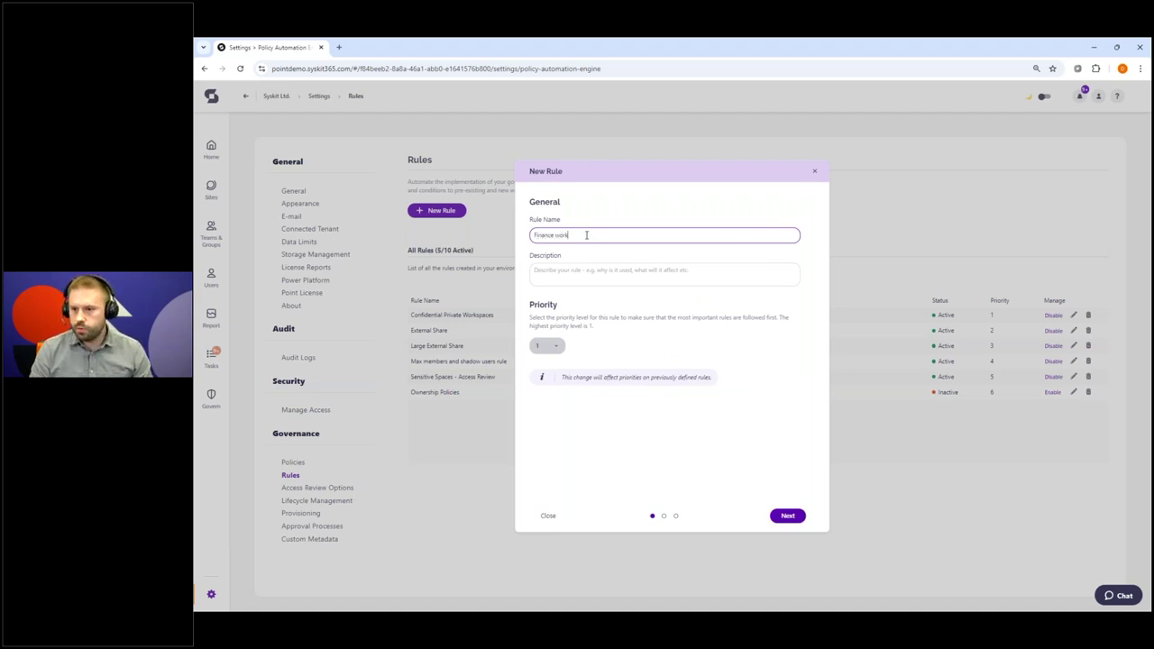
type("space")
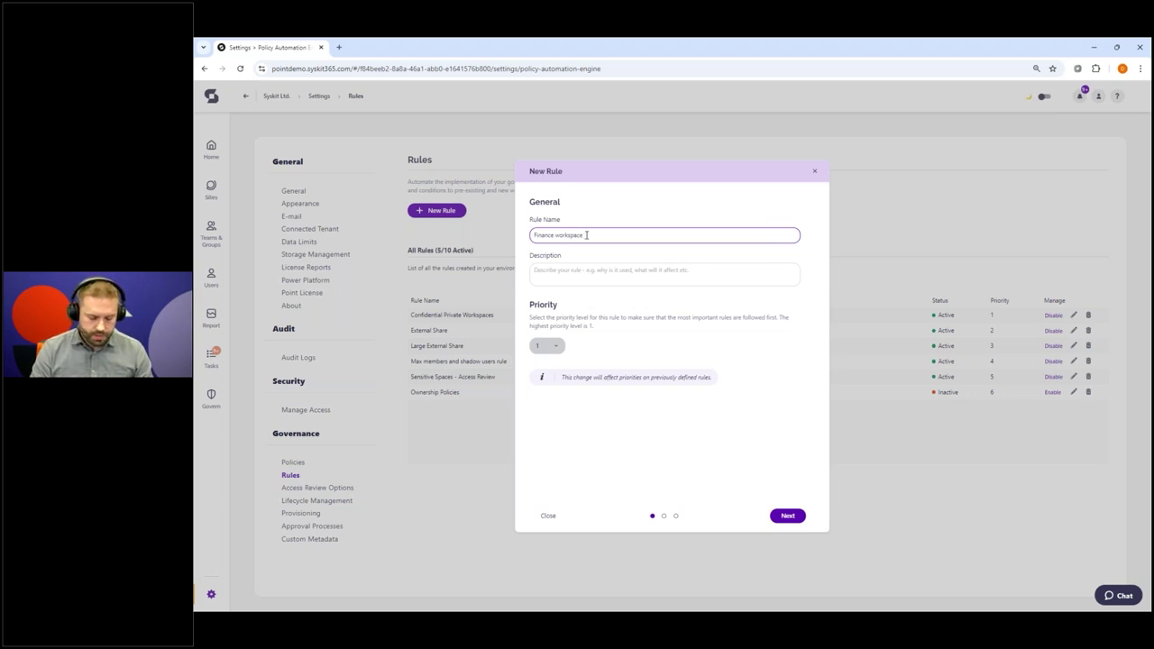
type(" mi")
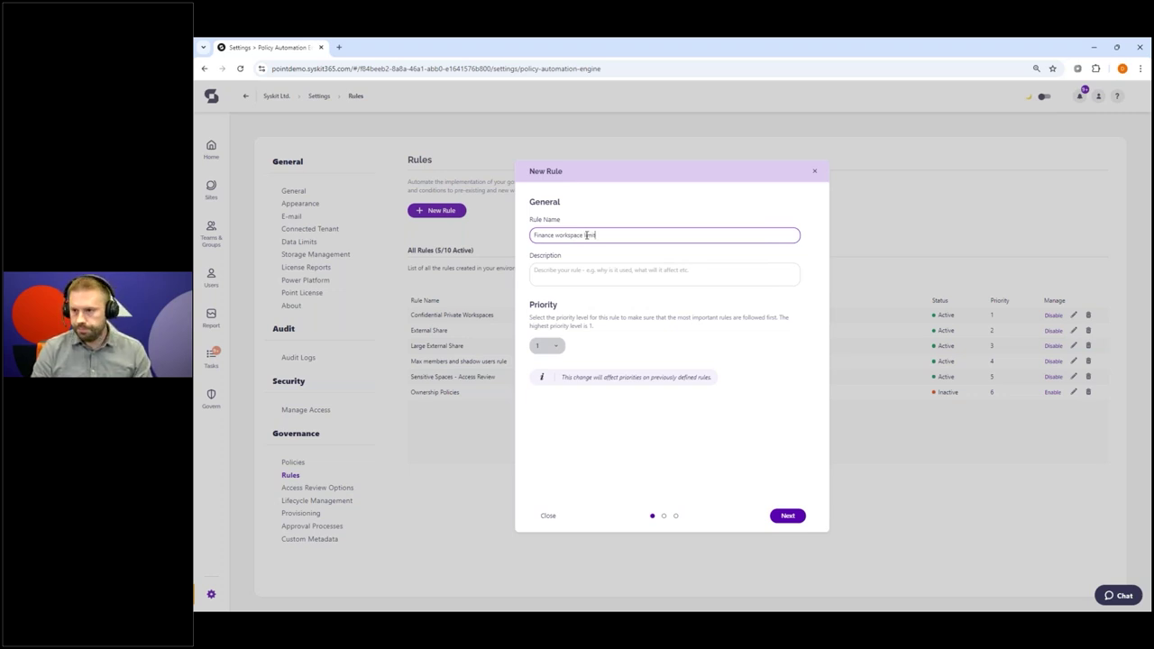
Step: Reuse the rule name "Finance workspace limit" as the rule's description and continue to the conditions
triple_click(602, 237)
left_click(603, 237)
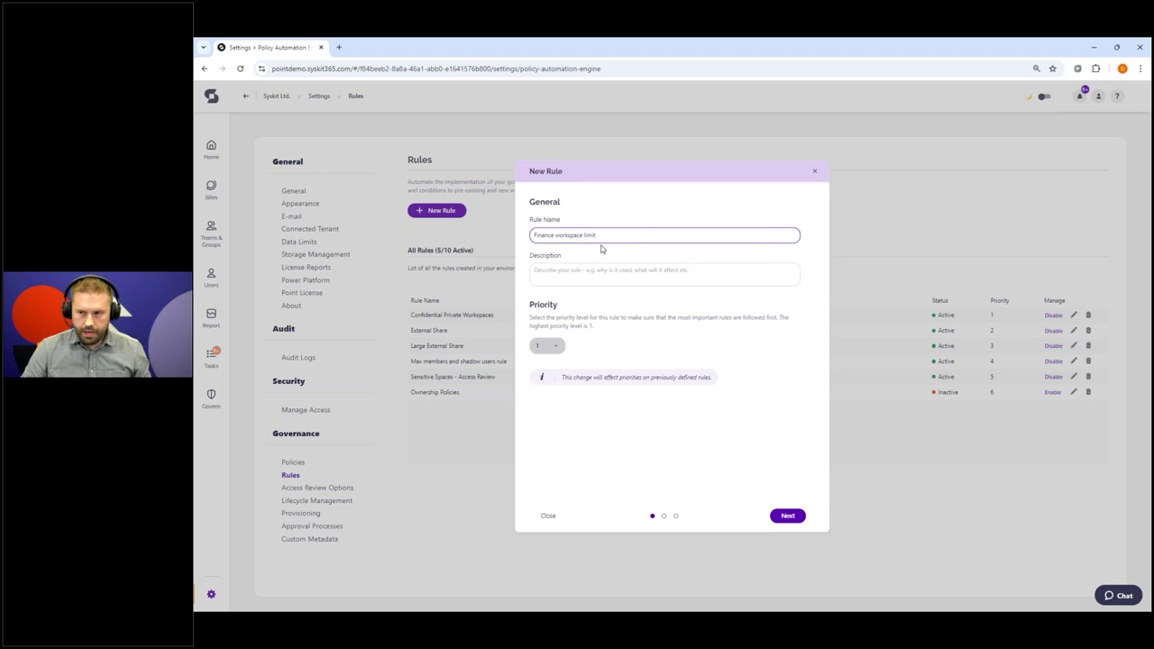
left_click_drag(601, 236, 530, 235)
key("ctrl+c")
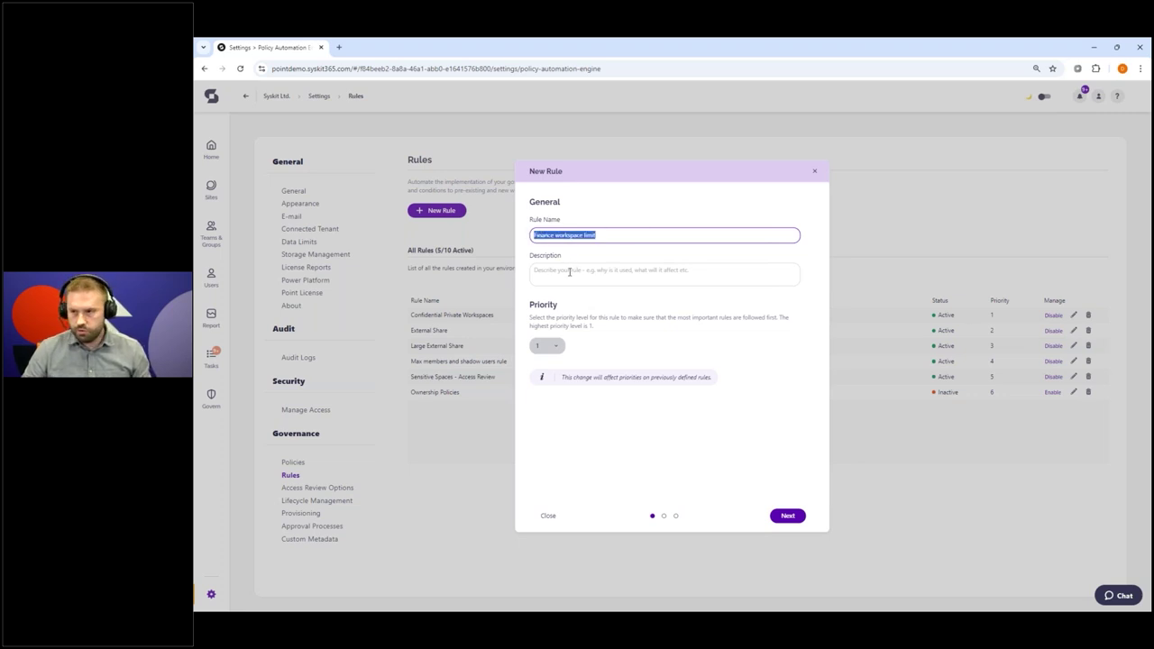
left_click(569, 272)
key("ctrl+v")
left_click(786, 516)
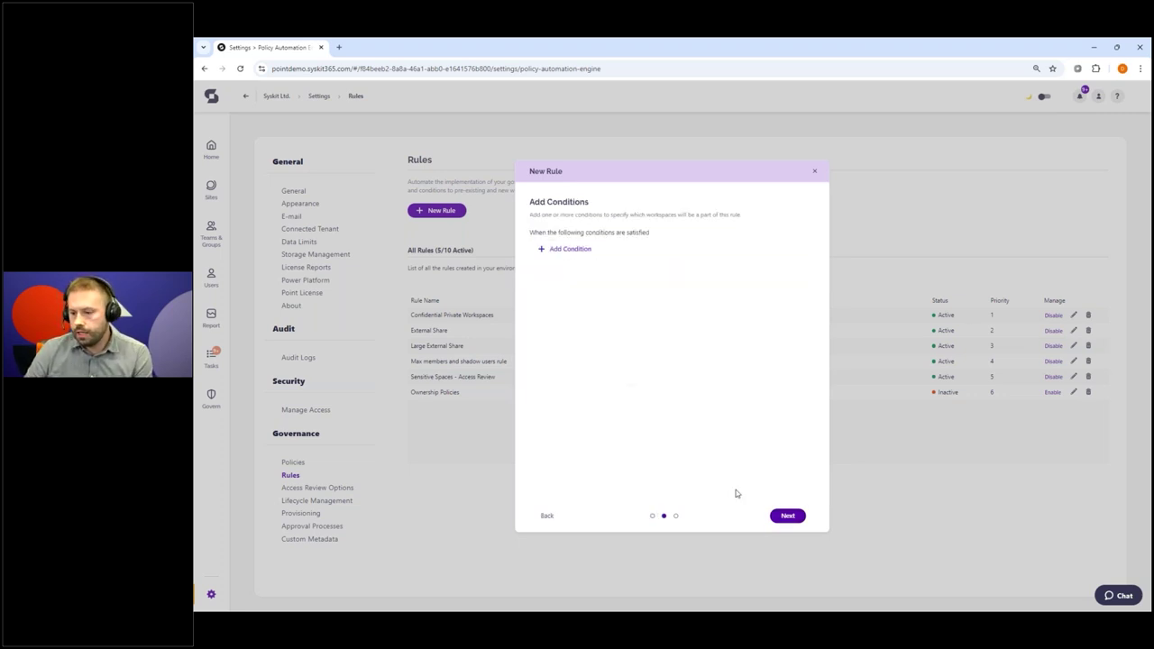
Step: Add and save a rule condition that Department equals Finance, and continue to the policies
left_click(558, 254)
left_click(594, 269)
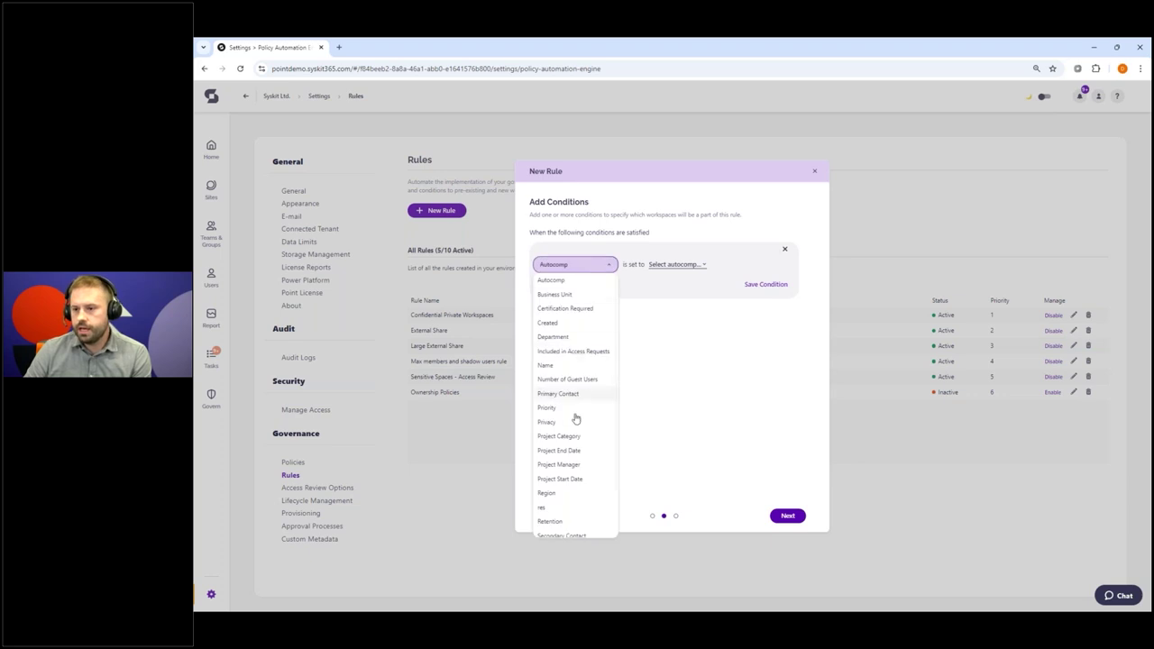
scroll(559, 424, "down", 1)
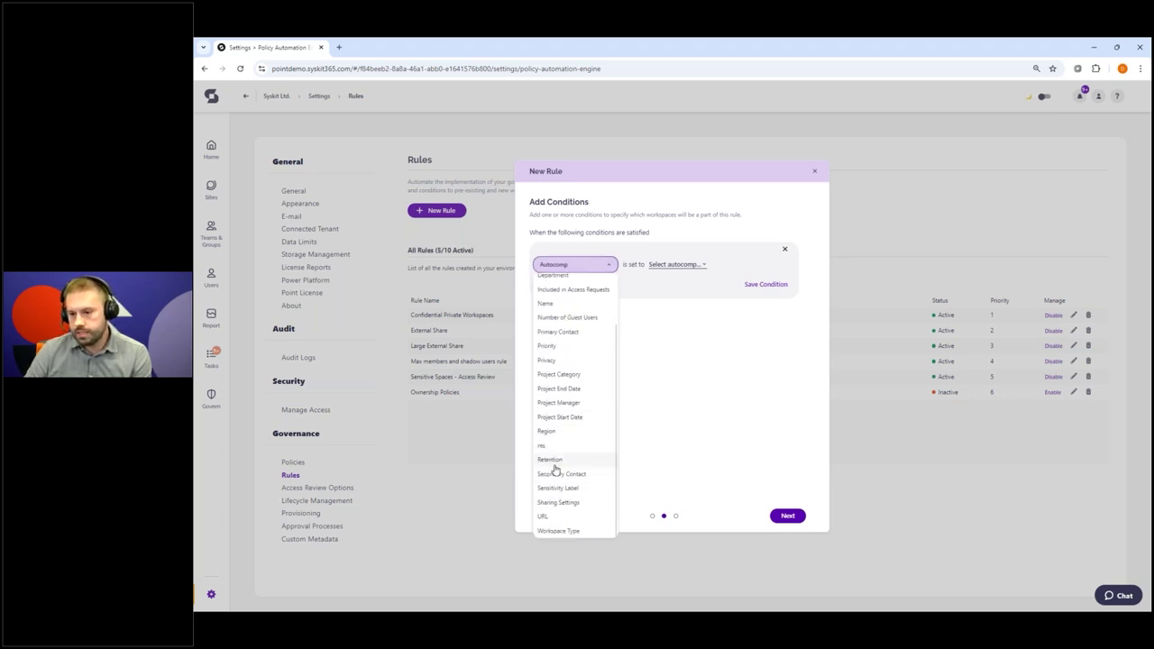
scroll(553, 342, "up", 2)
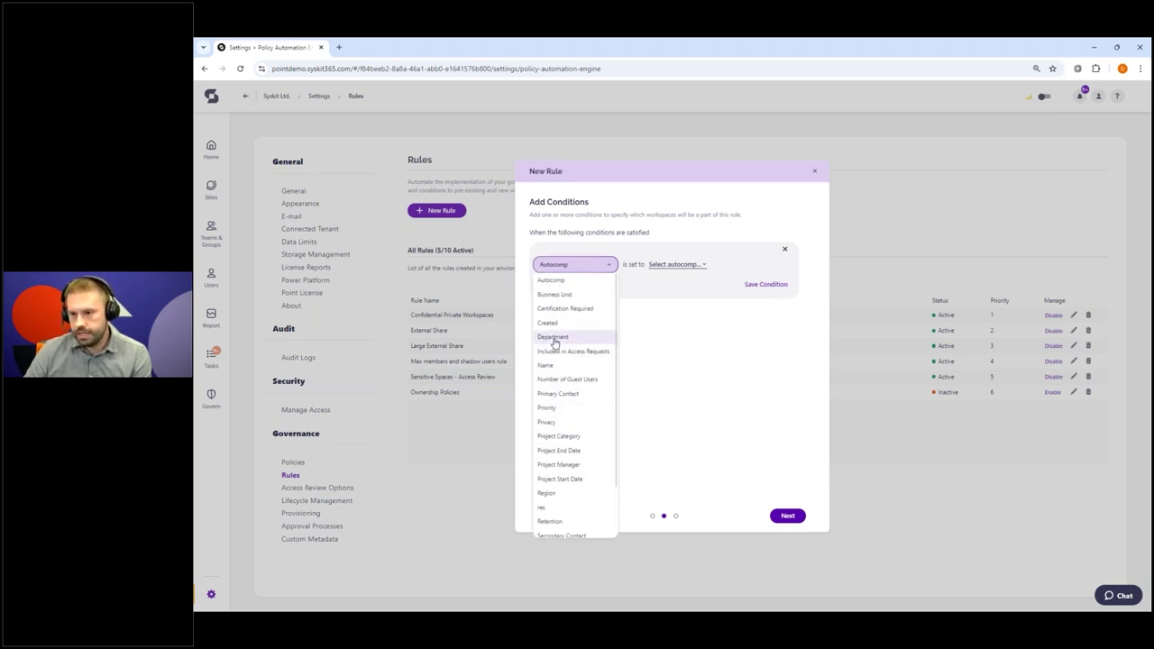
left_click(553, 338)
left_click(671, 265)
left_click(657, 350)
left_click(758, 284)
left_click(758, 285)
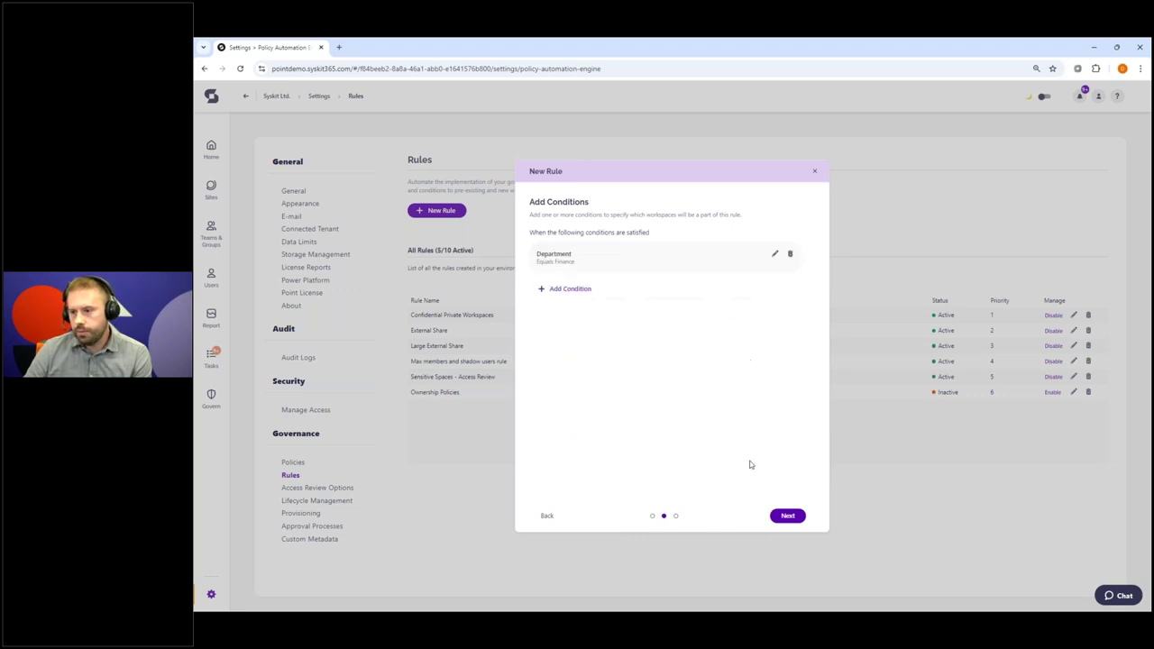
left_click(786, 517)
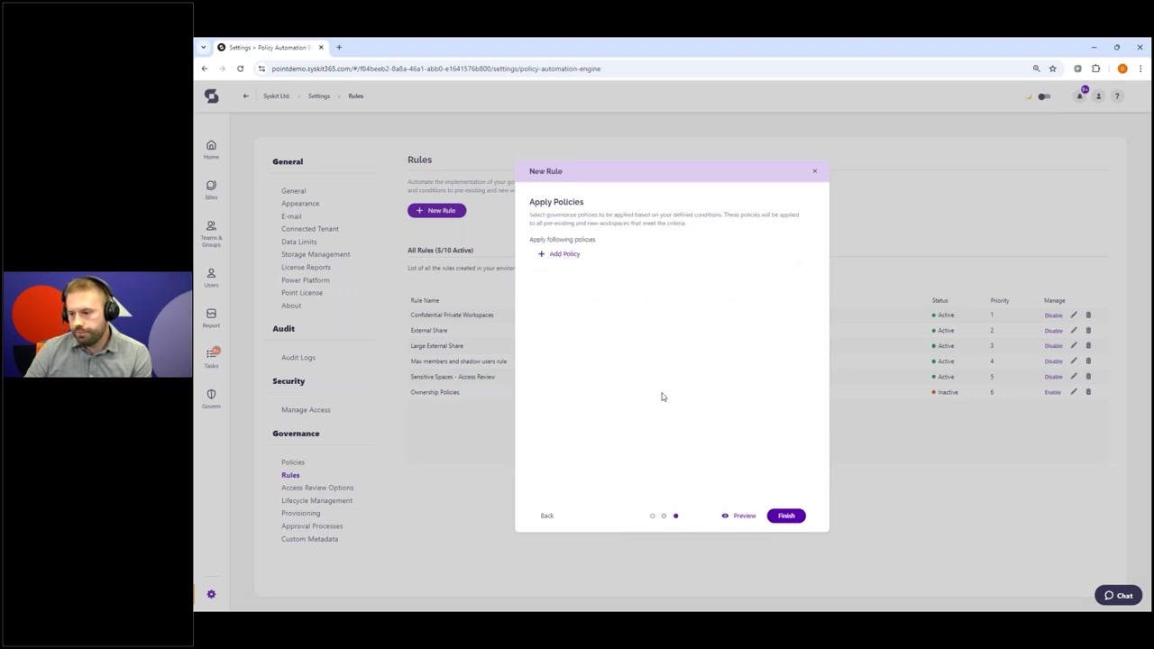
Step: Choose Financial records as the rule's Version Limit policy, try to preview it, and close the rule without finishing
left_click(543, 255)
left_click(577, 268)
left_click(571, 402)
left_click(682, 270)
left_click(677, 336)
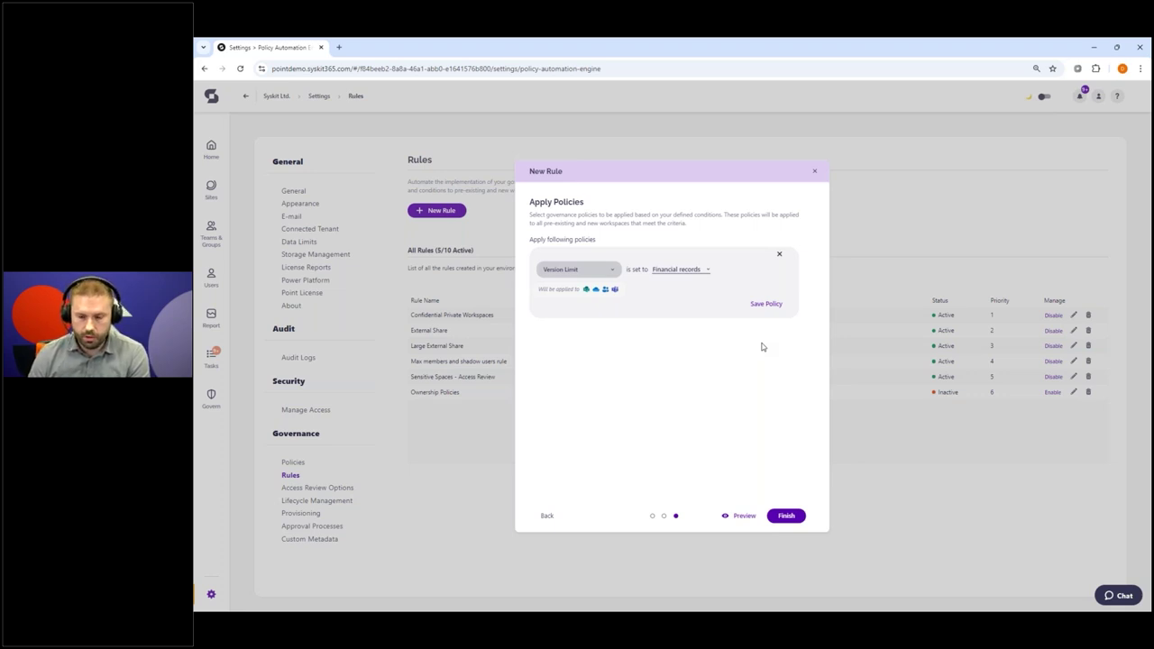
left_click(745, 517)
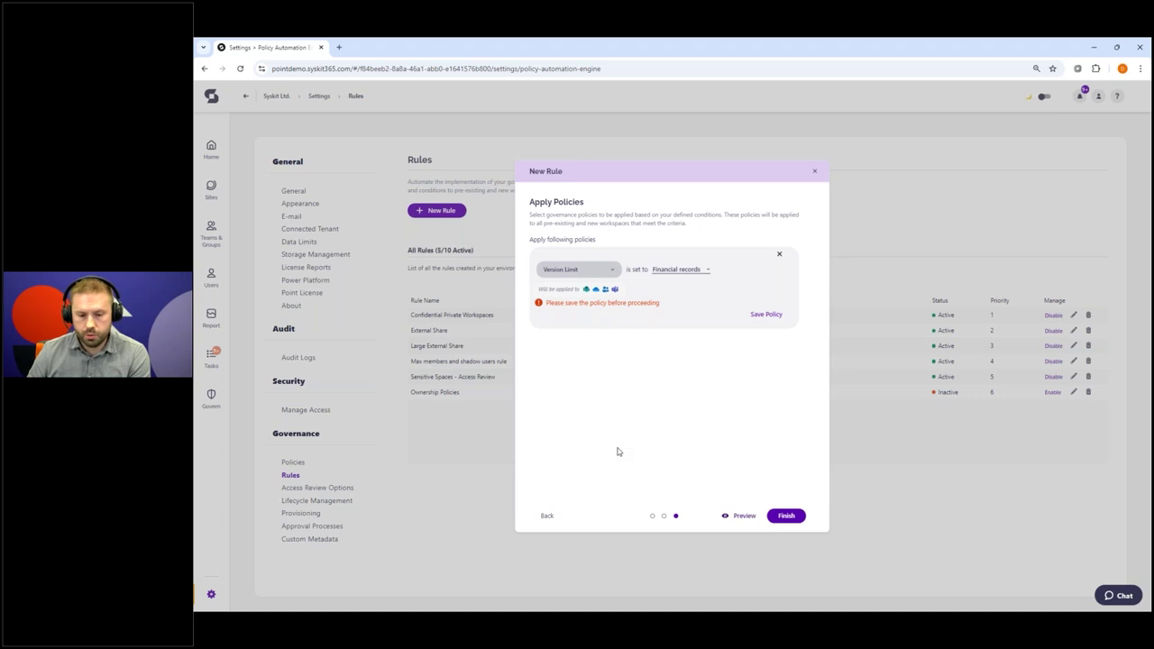
left_click(816, 174)
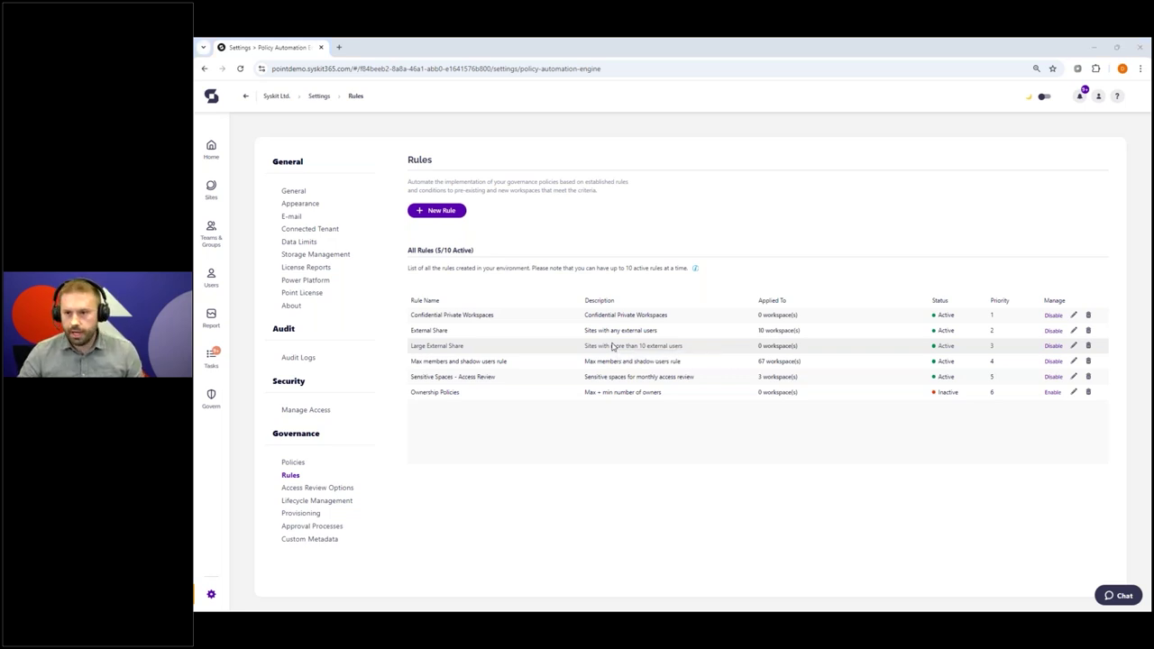
key("alt+Tab")
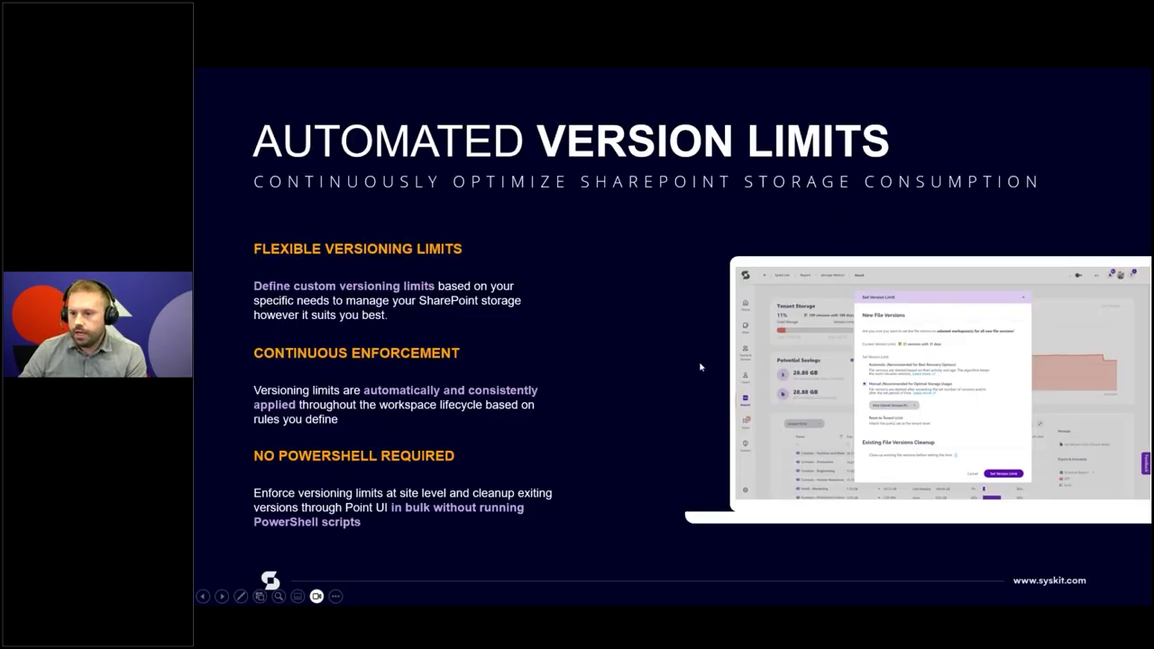
key("Right")
key("Right")
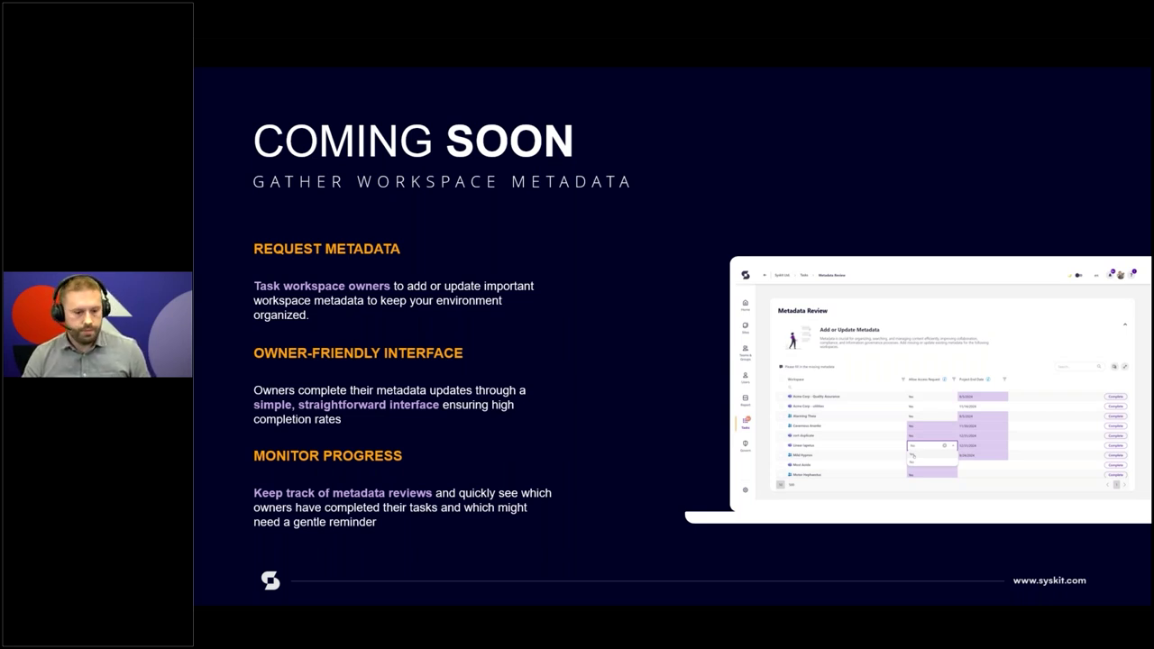
key("alt+Tab")
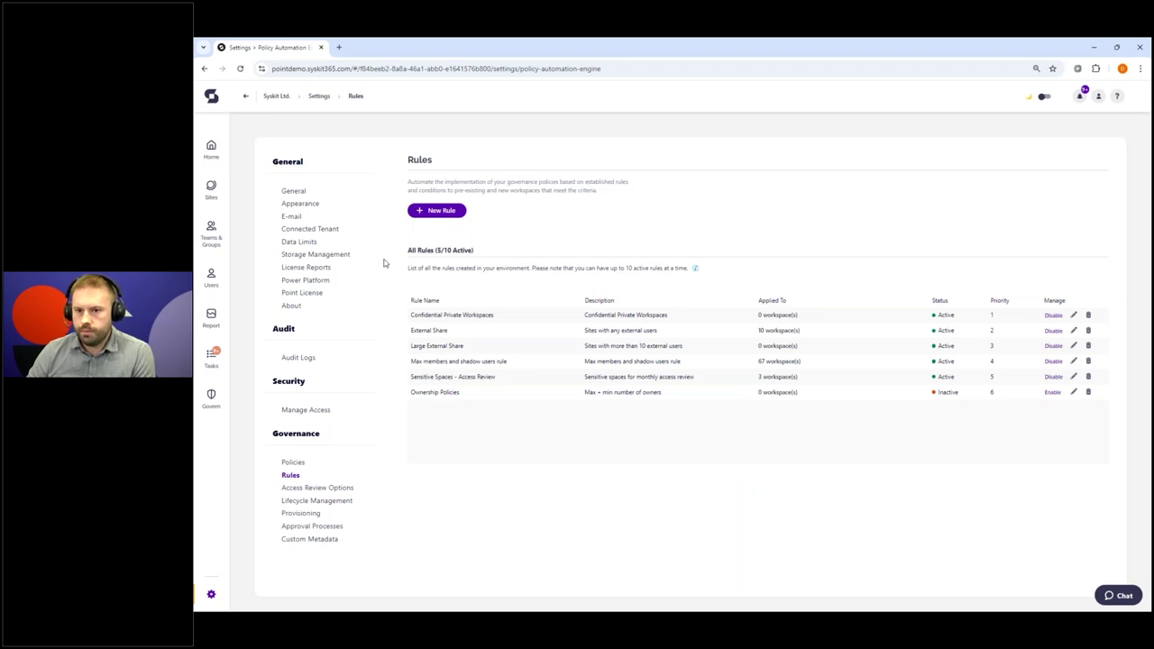
Step: Open the overview of all sites and add the Department column to its table
left_click(210, 187)
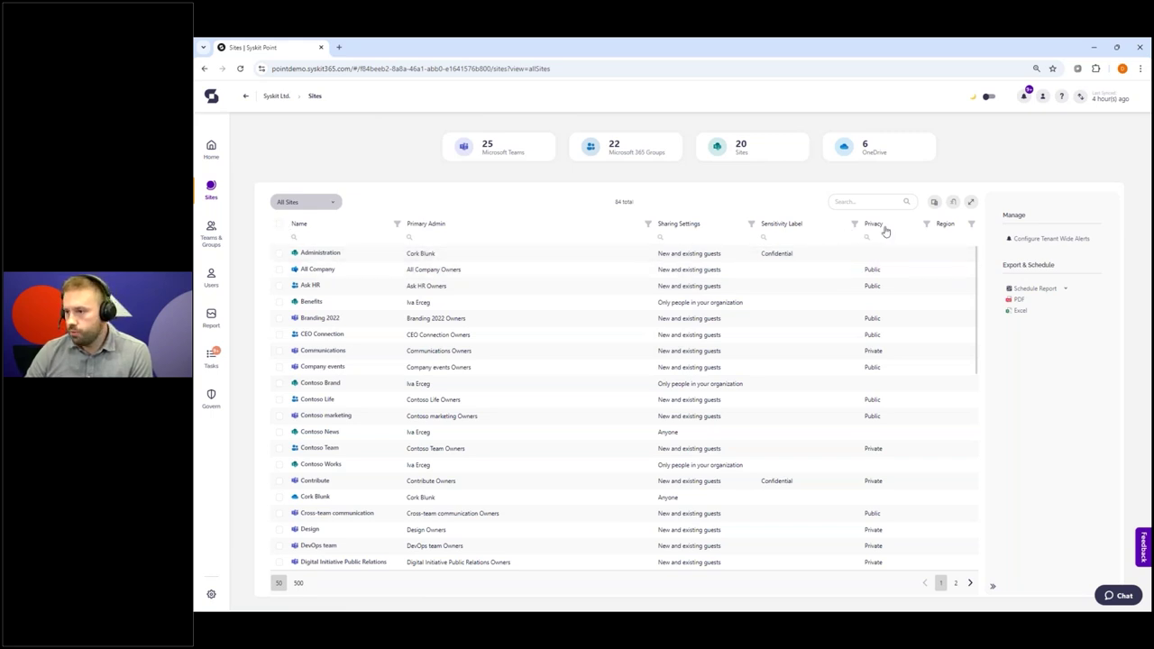
left_click(934, 201)
scroll(934, 306, "down", 5)
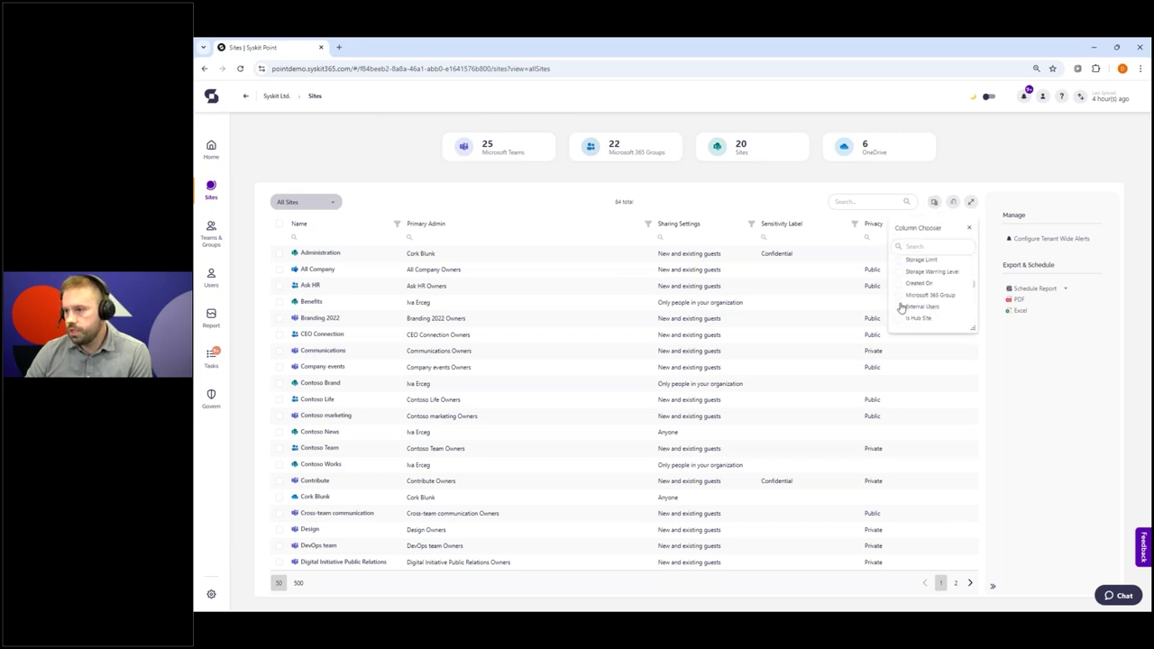
left_click(919, 246)
type("depar")
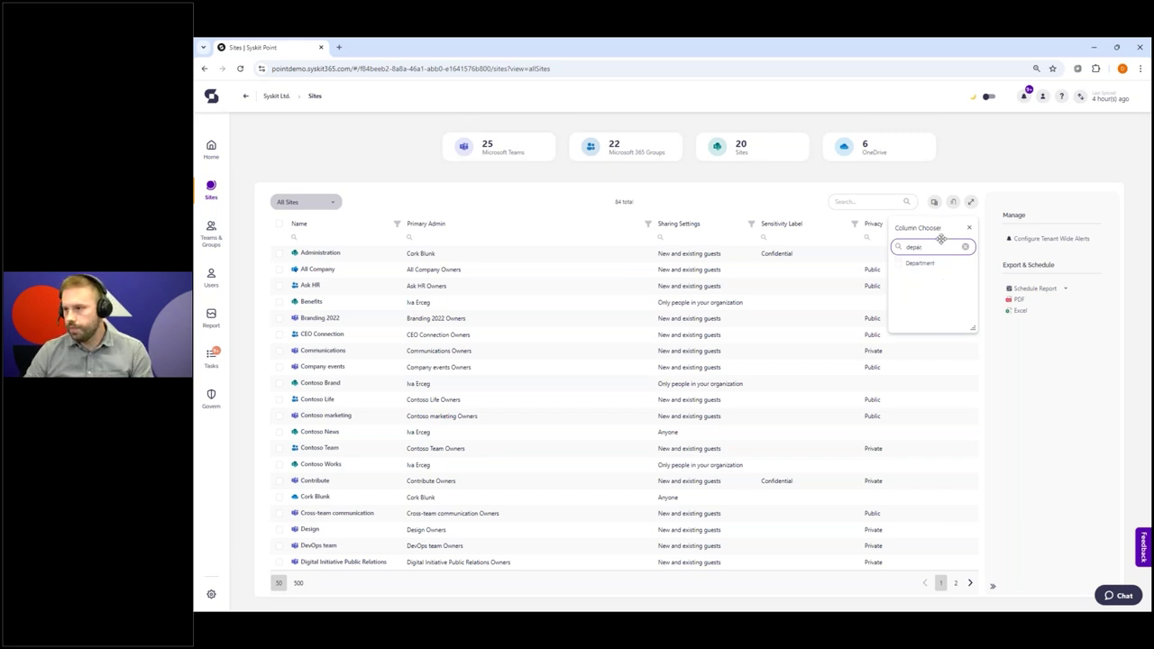
left_click(898, 266)
left_click(685, 202)
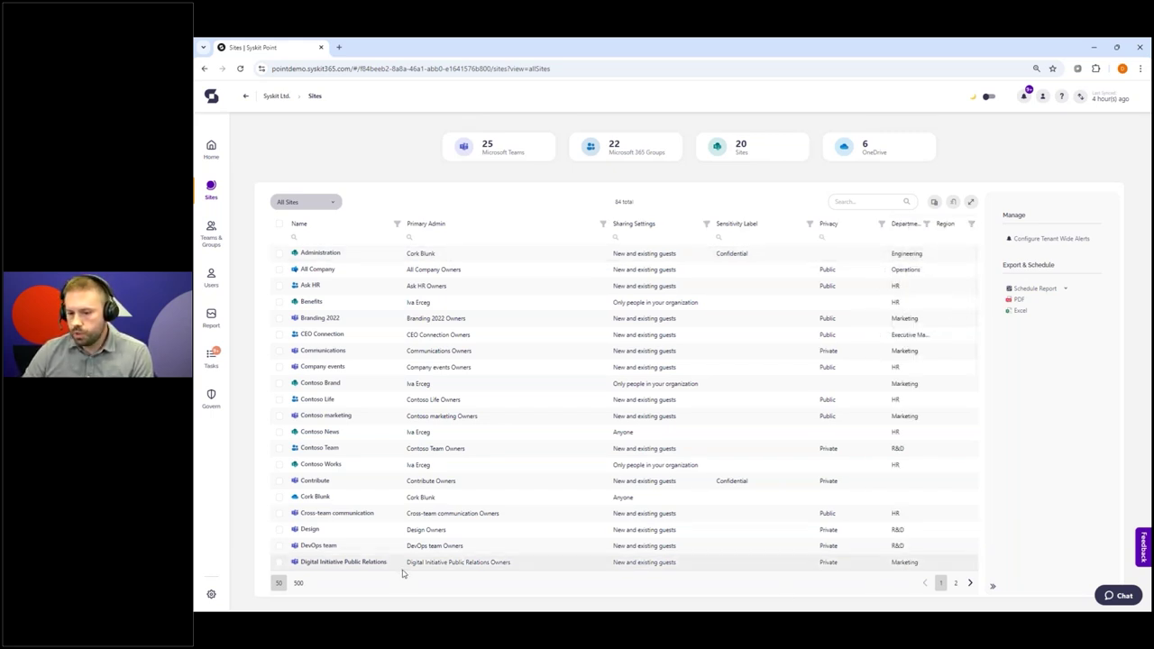
Step: Filter the sites table to those with a blank Department, and reset the filter to show all sites
left_click(970, 225)
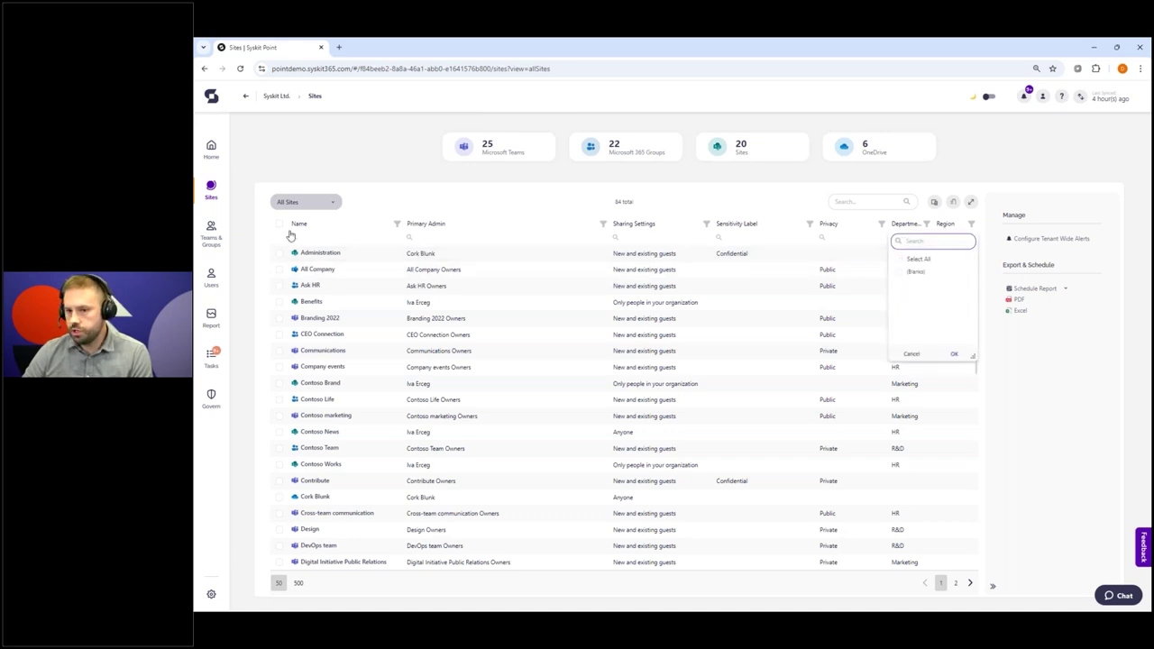
left_click(970, 224)
left_click(927, 224)
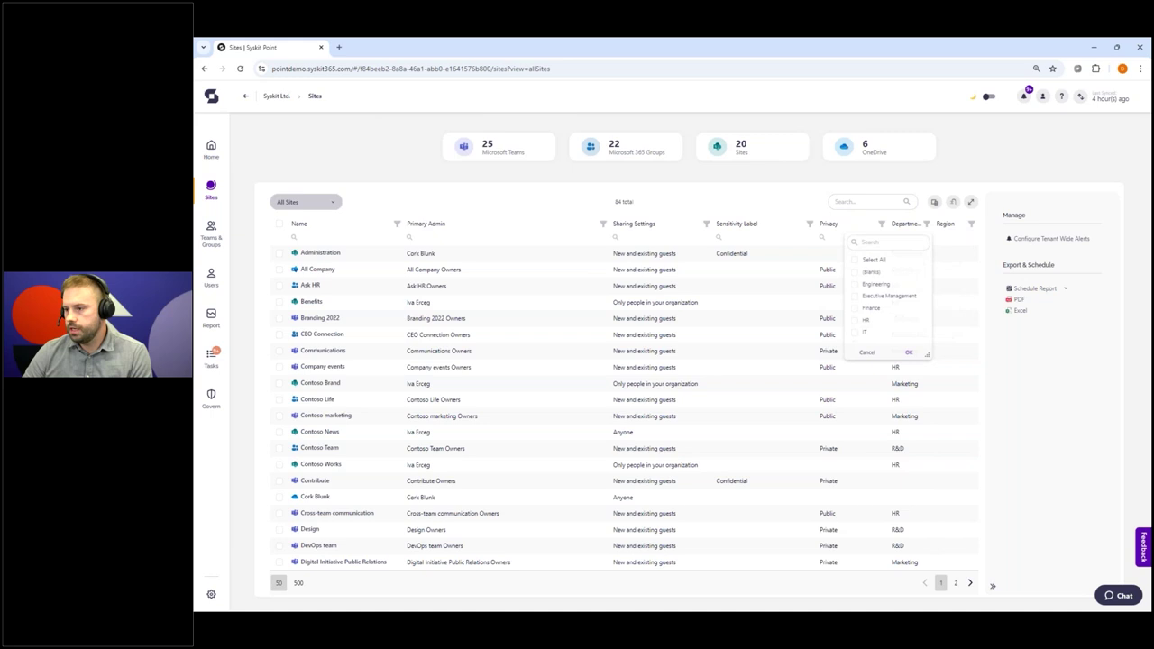
left_click(857, 271)
left_click(909, 353)
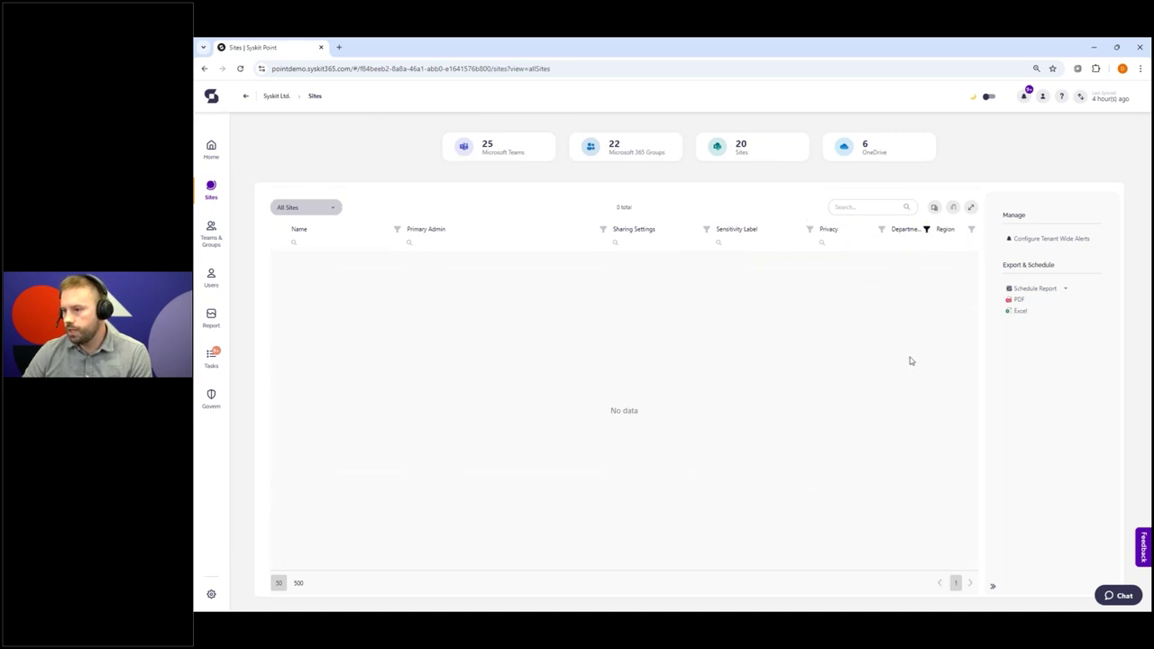
left_click(926, 230)
left_click(854, 264)
left_click(910, 360)
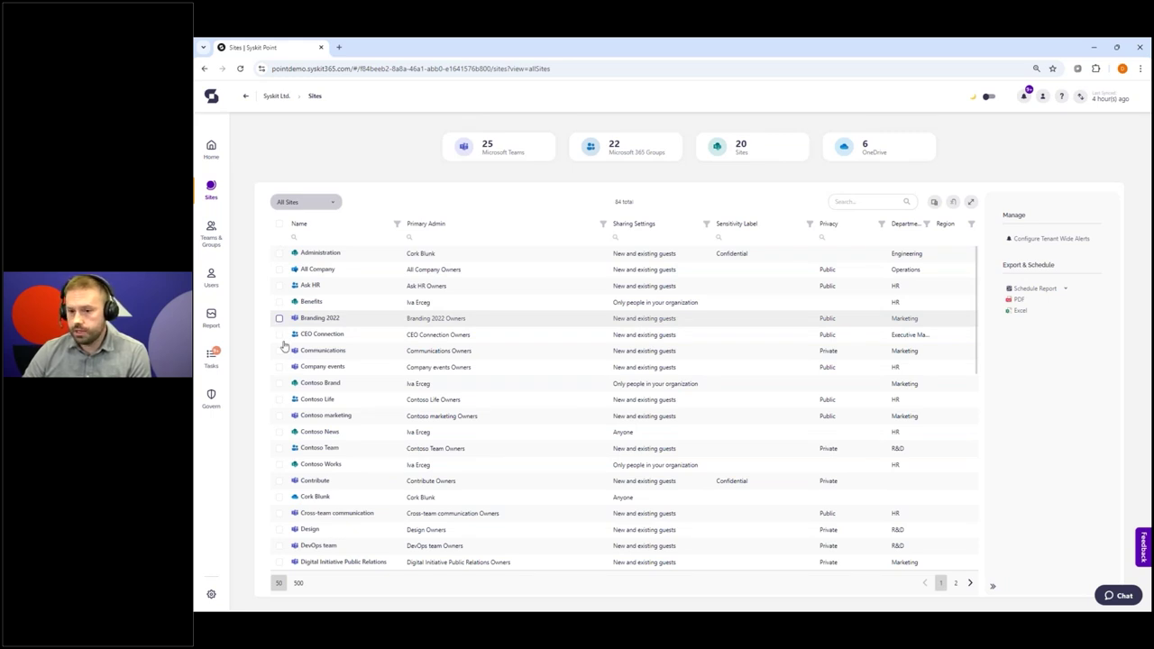
Step: Select all sites on the current table page and start a request asking their owners to update the metadata
left_click(280, 318)
left_click(279, 224)
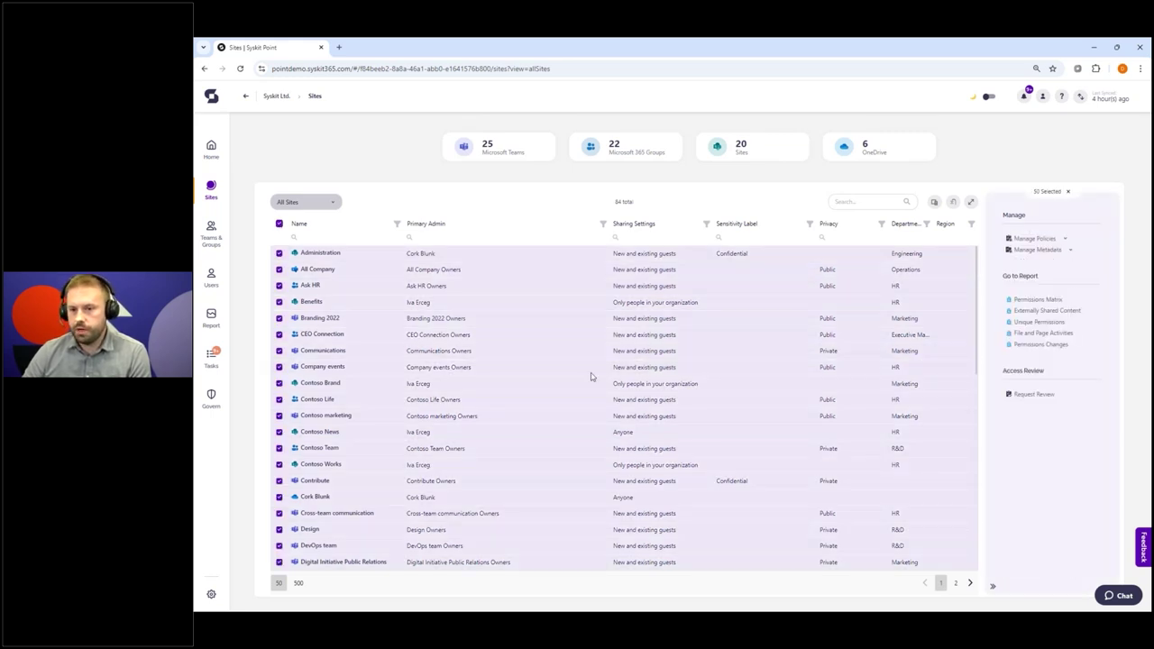
left_click(1069, 253)
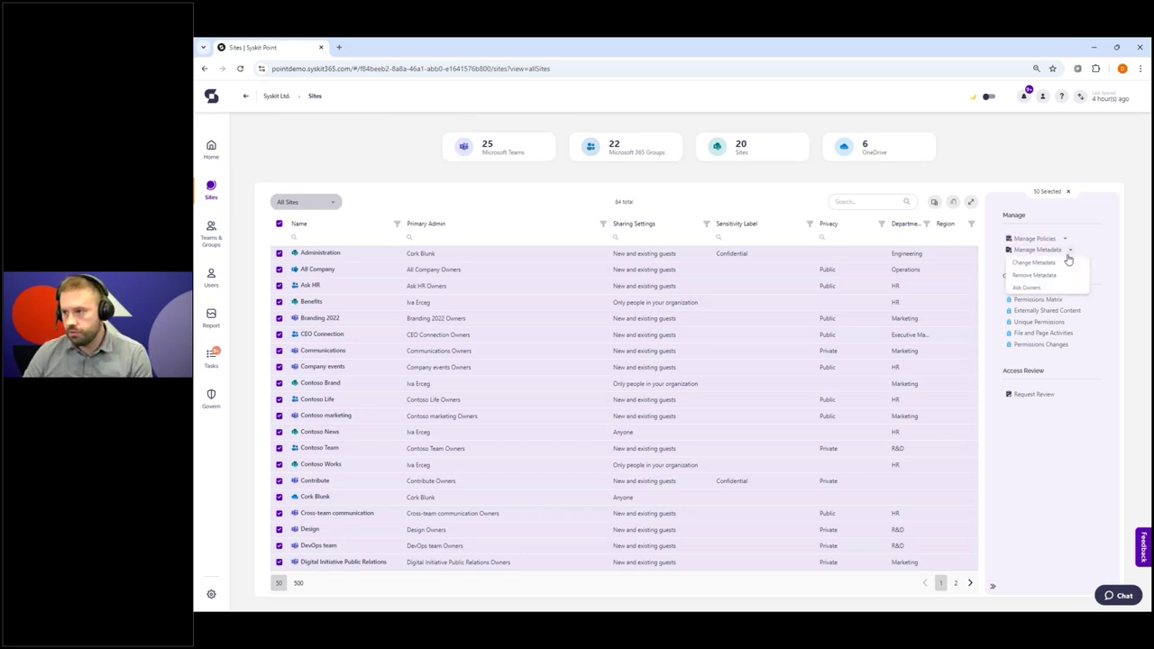
left_click(1033, 290)
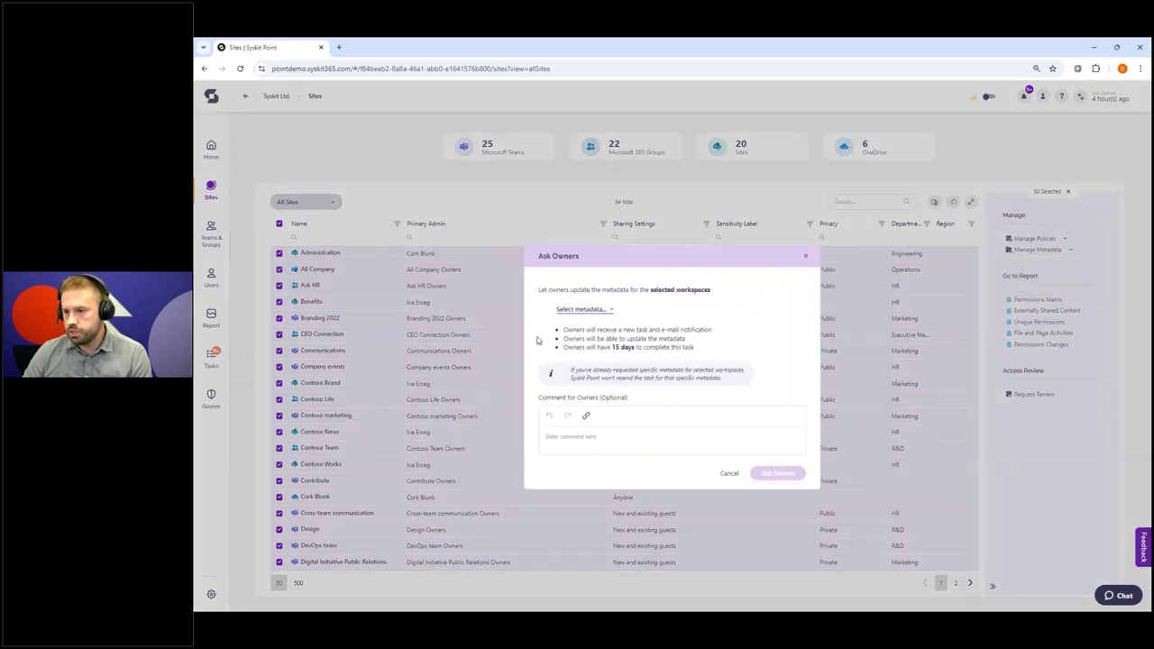
Step: Choose Department, Retention and Region as the metadata the owners have to update
left_click(604, 310)
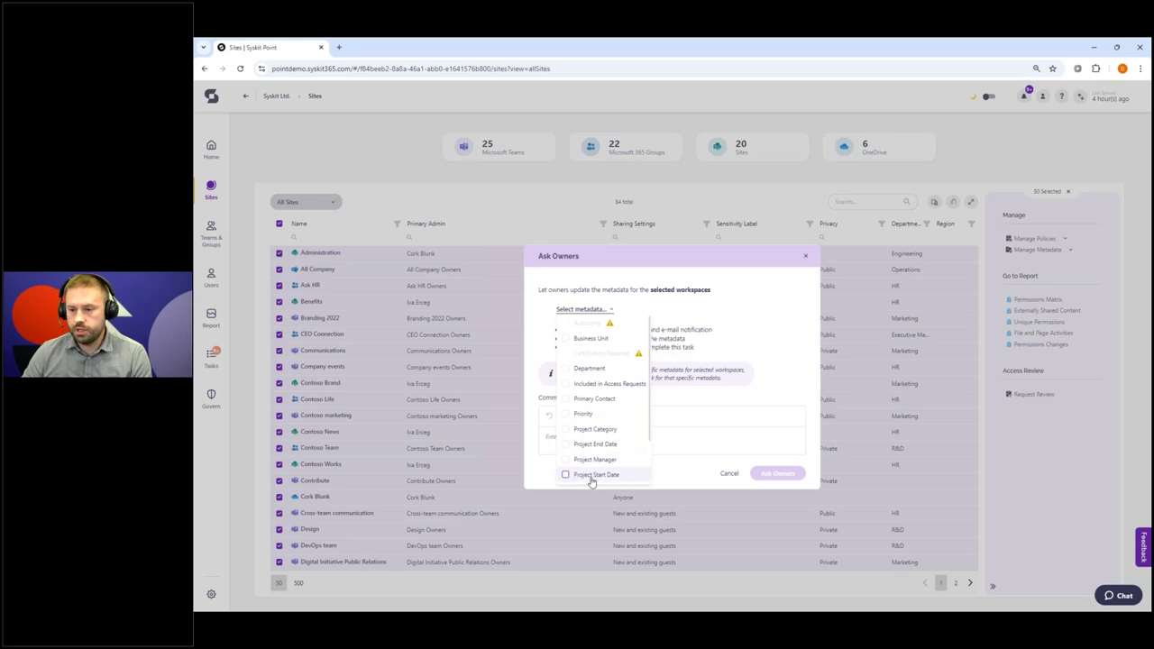
scroll(595, 383, "down", 2)
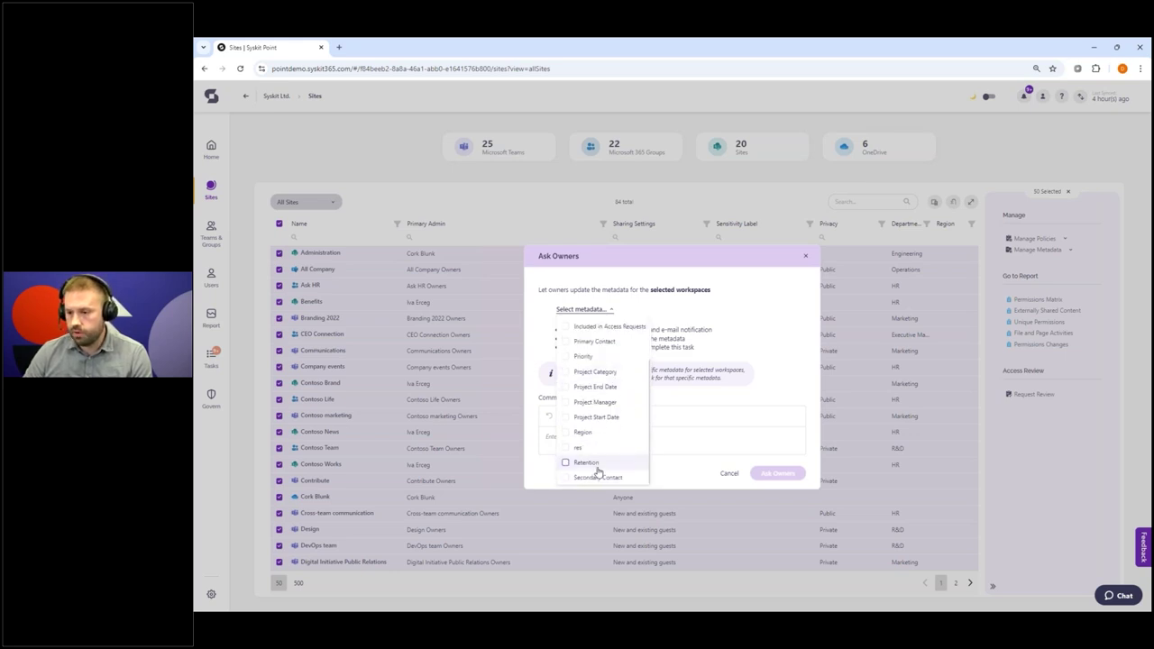
scroll(577, 424, "up", 2)
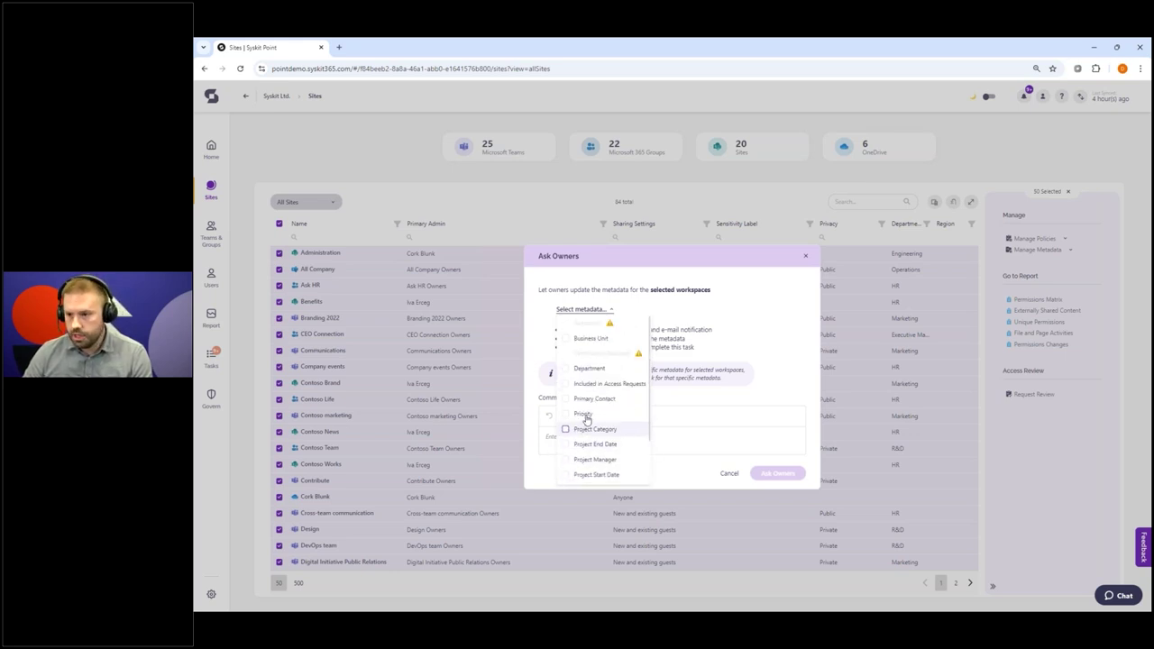
left_click(566, 370)
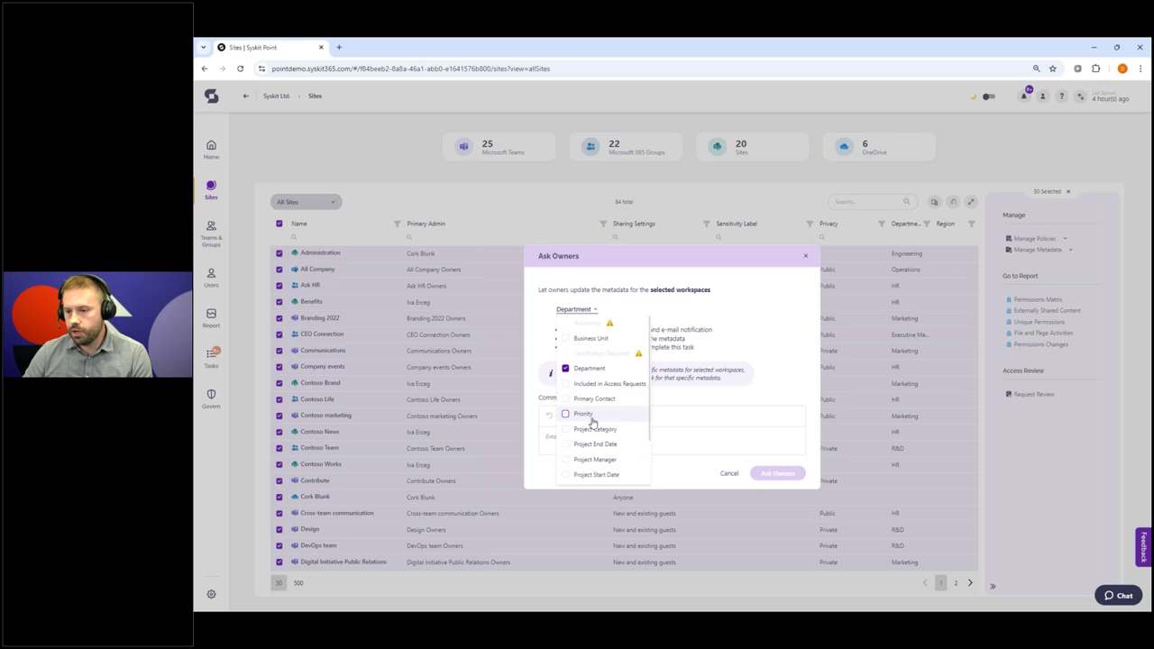
scroll(595, 433, "down", 2)
left_click(567, 465)
left_click(566, 436)
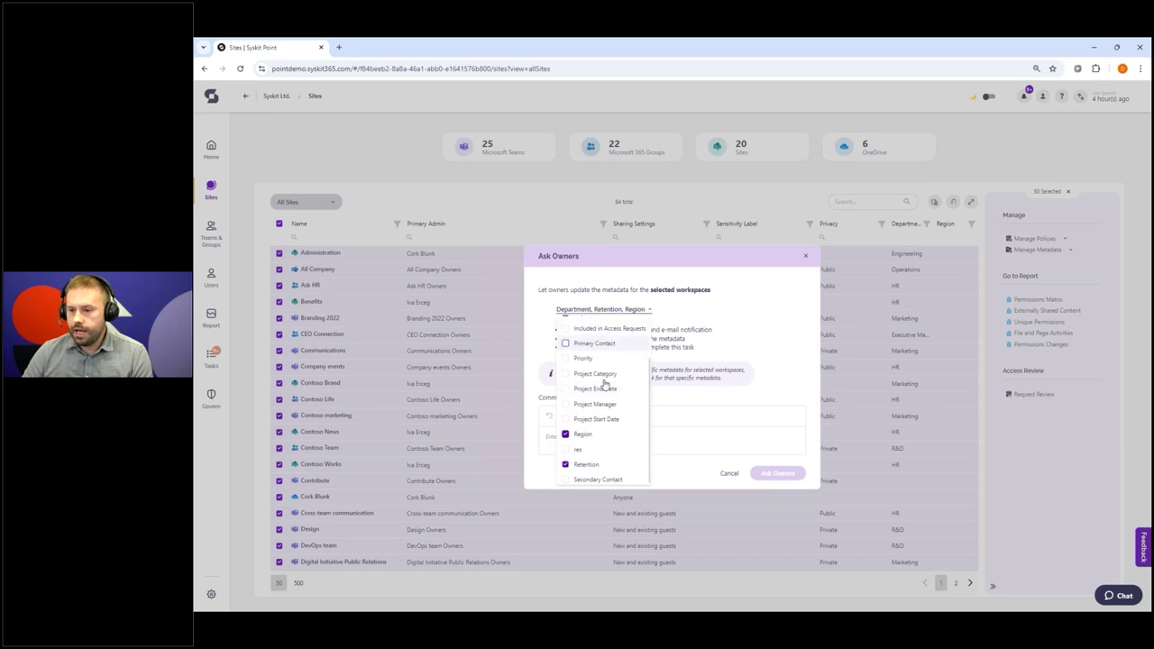
Step: Add the comment "please fill in the required metatata" for the owners, send the request and dismiss the confirmation
left_click(663, 435)
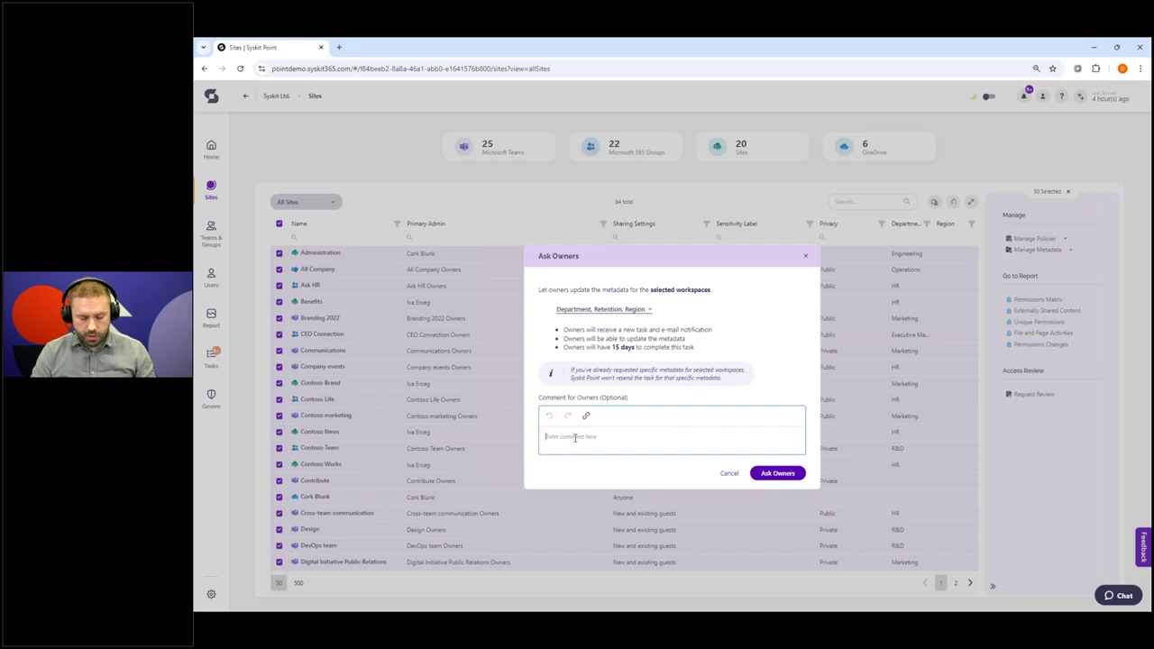
type("please fill in the required metadata")
left_click(773, 464)
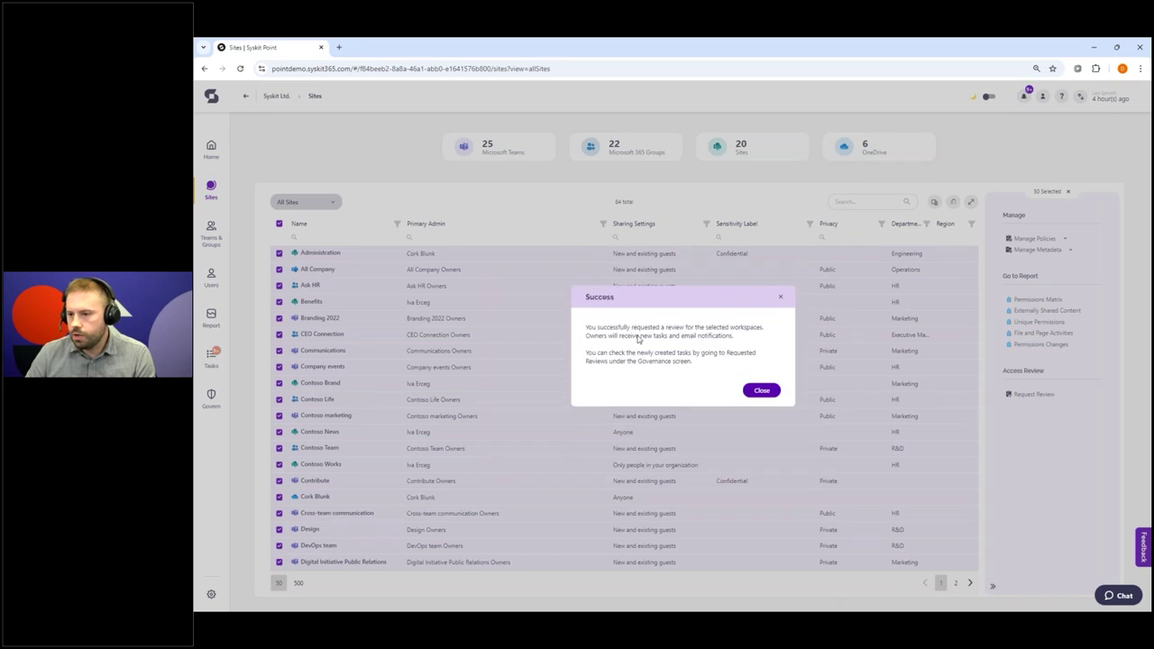
left_click(762, 391)
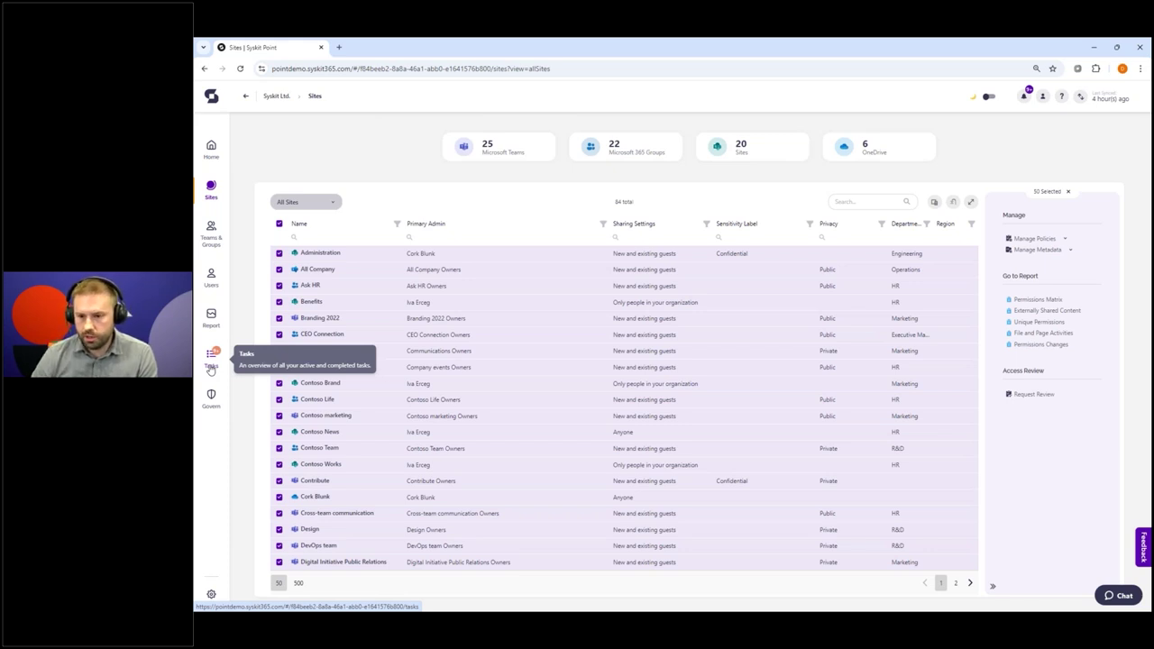
Step: Show the active Metadata Review tasks and open the review with the comment "please fill in the required metatata"
left_click(213, 366)
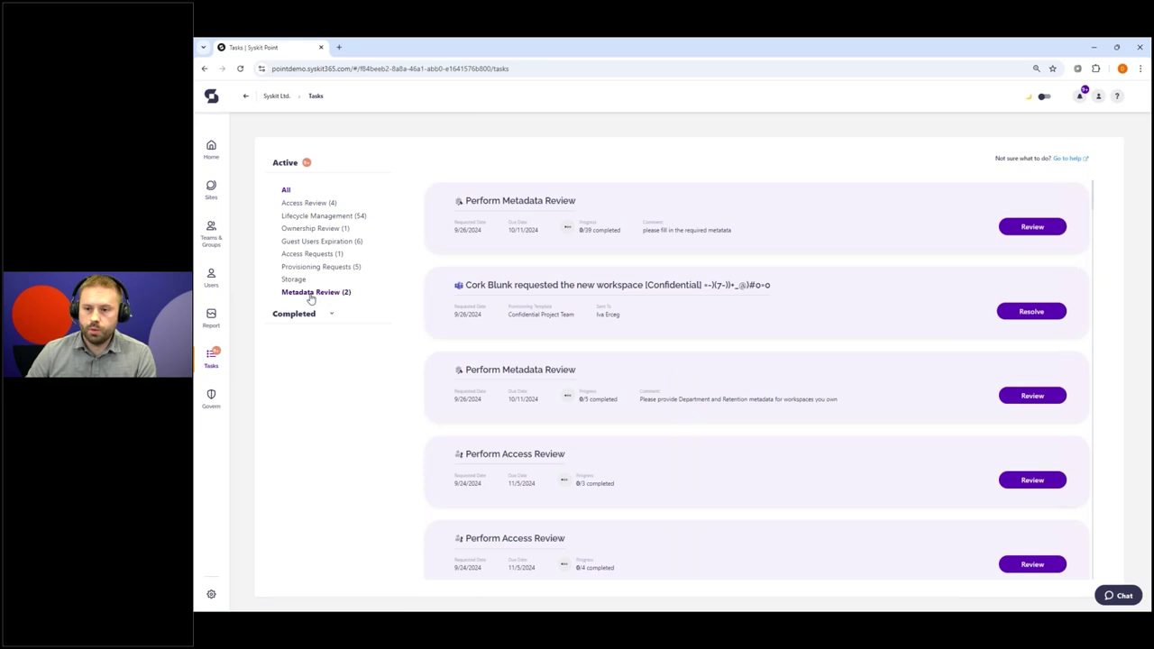
left_click(301, 294)
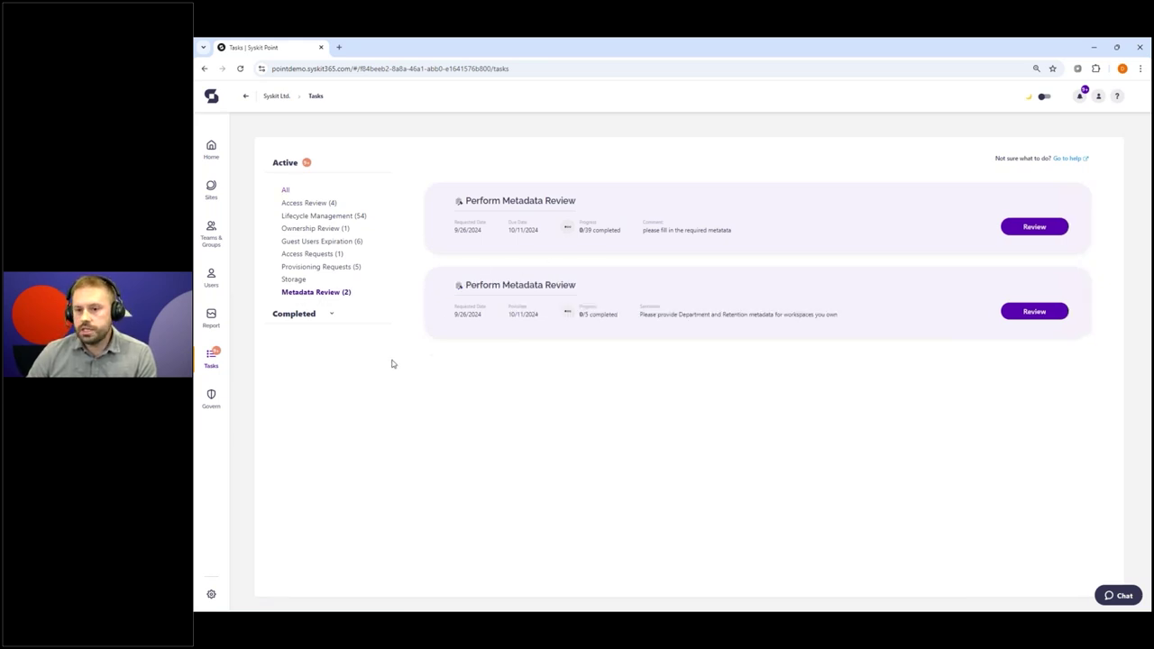
left_click(1035, 228)
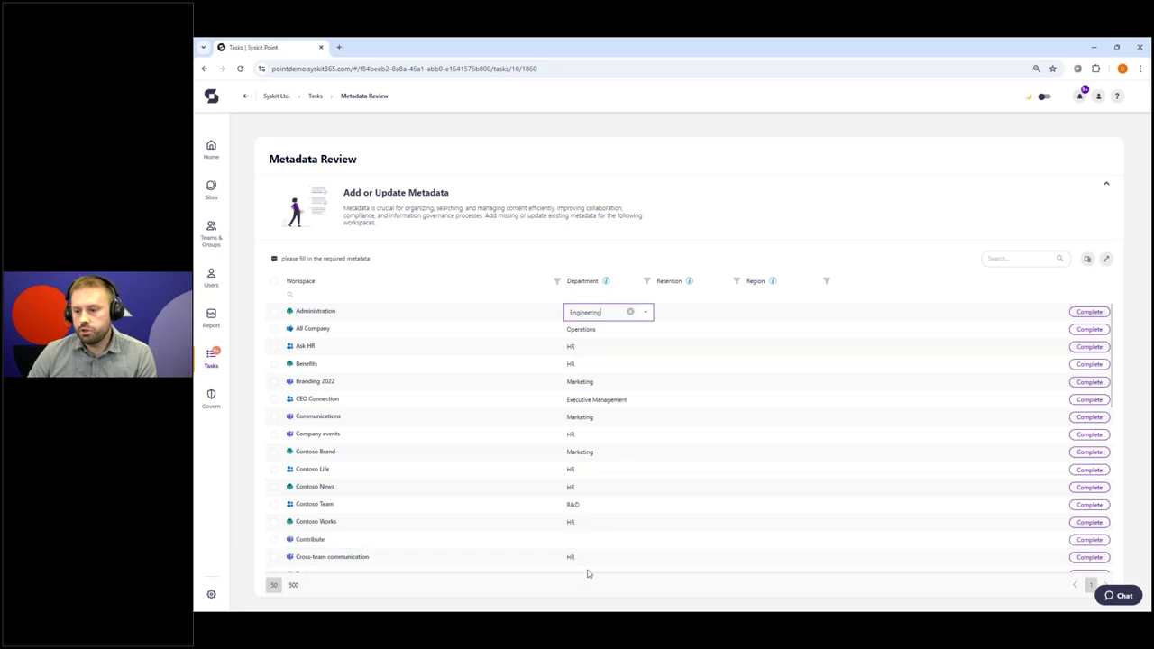
Step: Set the Department of the All Company workspace to IT and that of the Contribute workspace to Retail
left_click(289, 295)
left_click(615, 330)
left_click(646, 330)
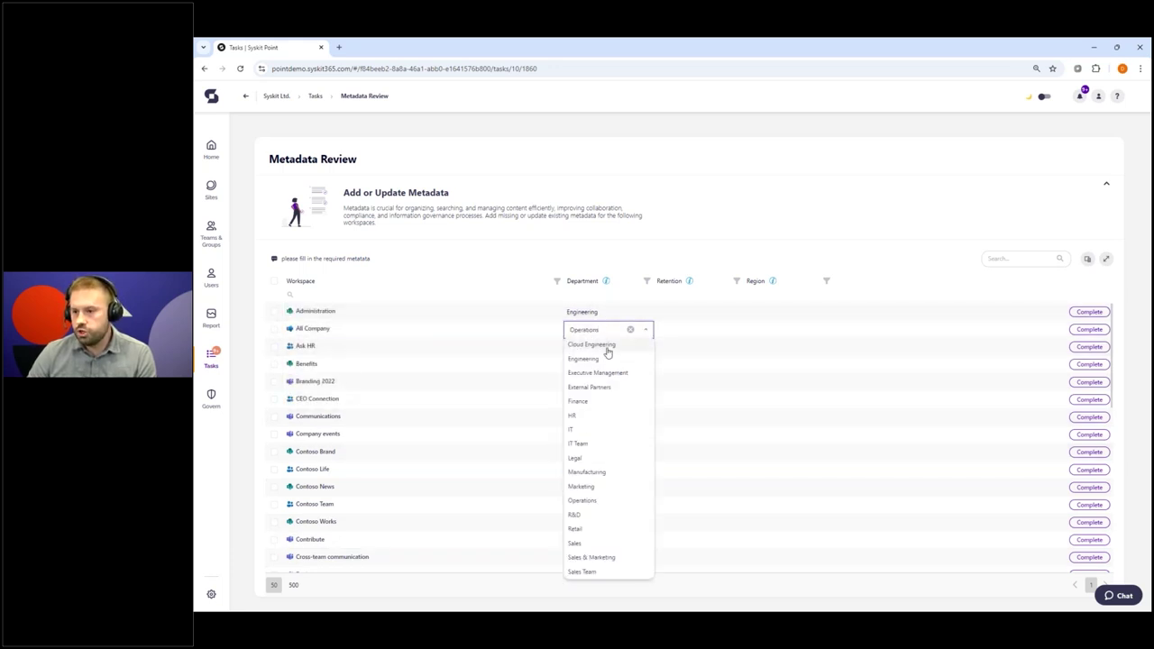
left_click(580, 432)
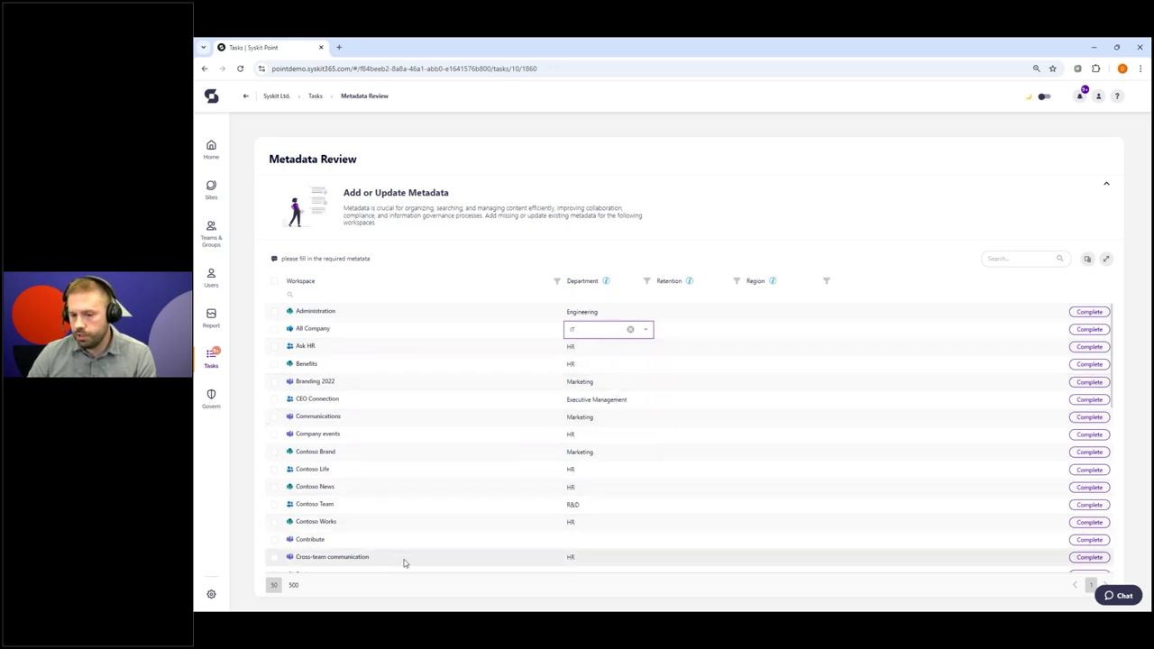
left_click(610, 539)
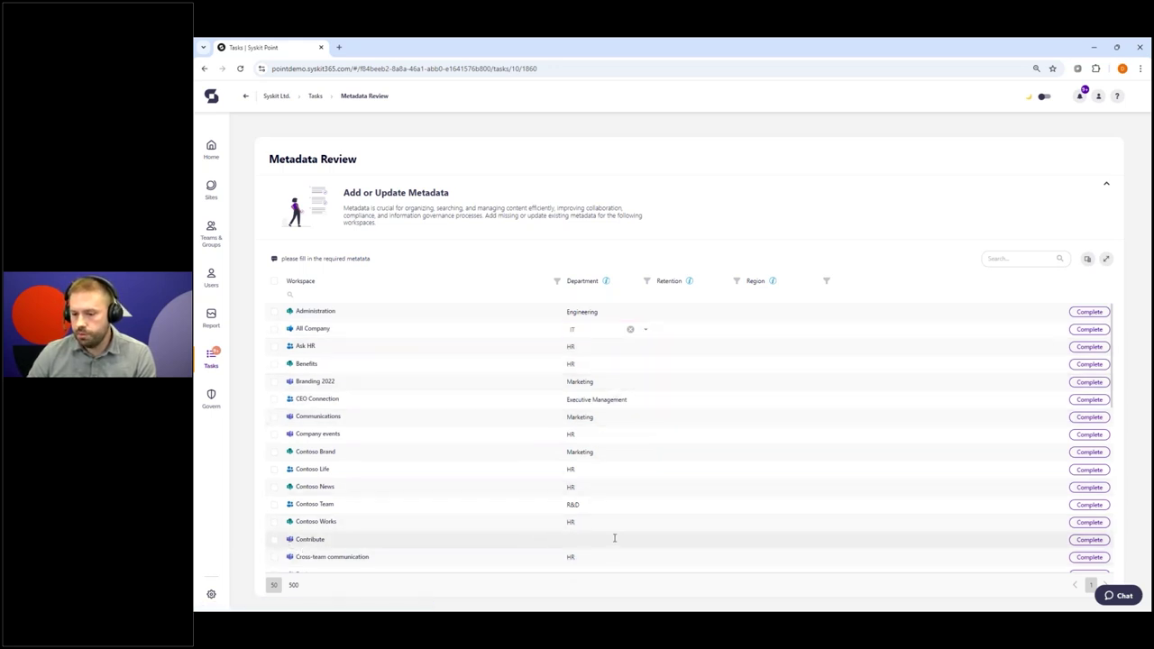
left_click(647, 541)
left_click(578, 479)
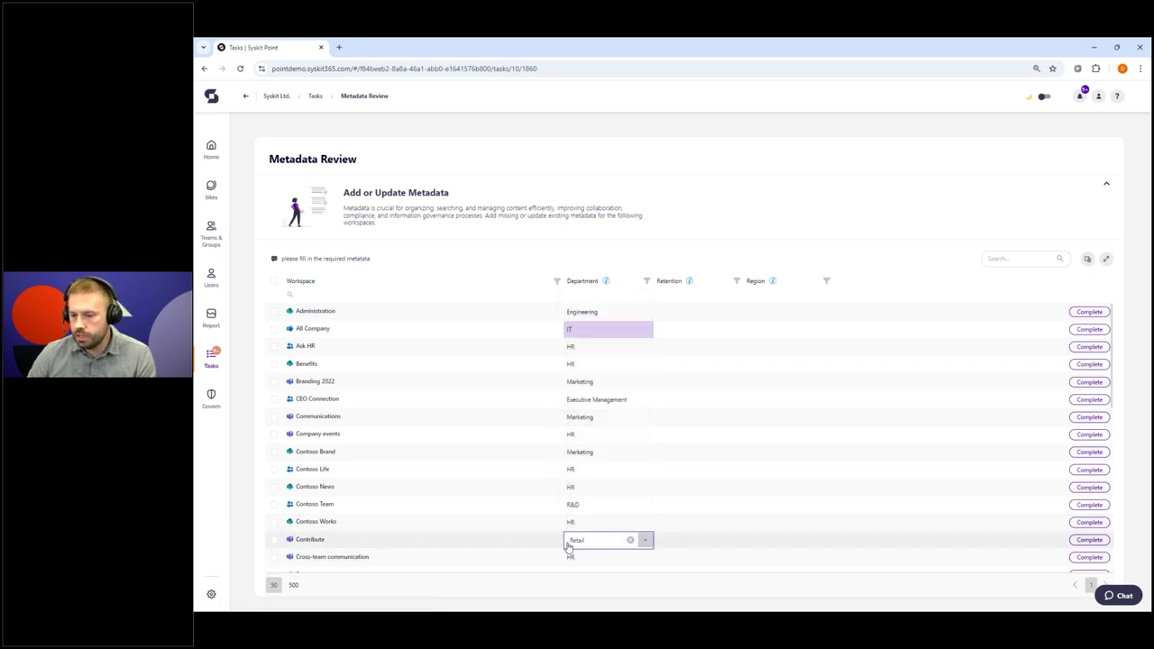
Step: Enter a Retention of "1 year" for the Administration workspace and "2 year" for the All Company workspace
left_click(698, 312)
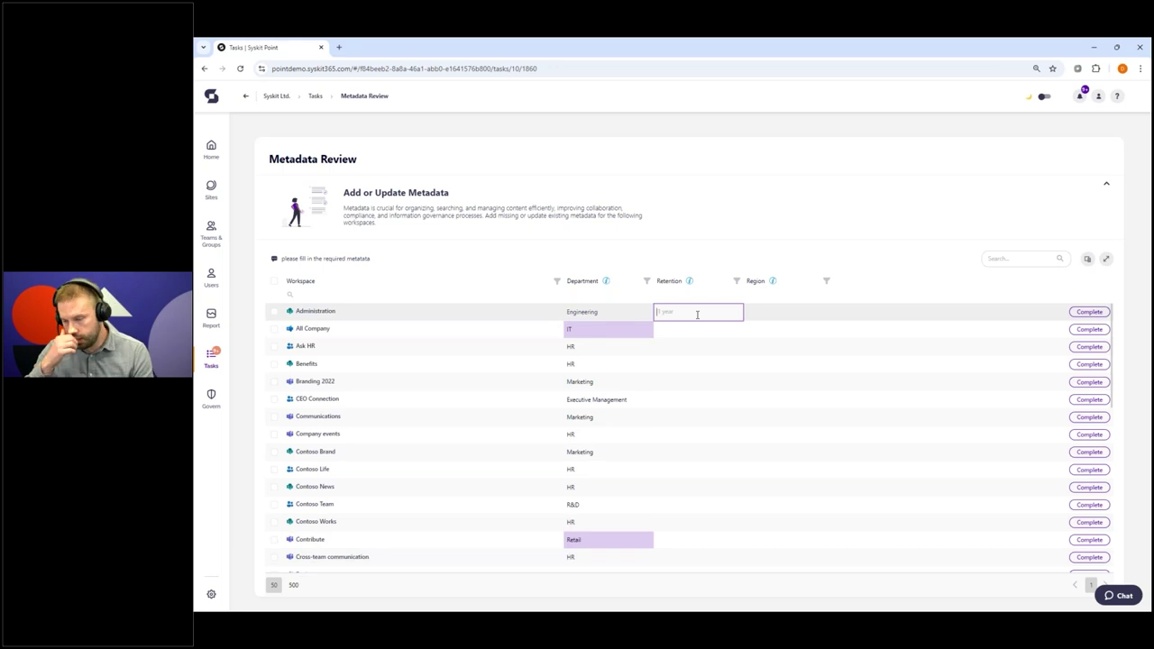
type("1")
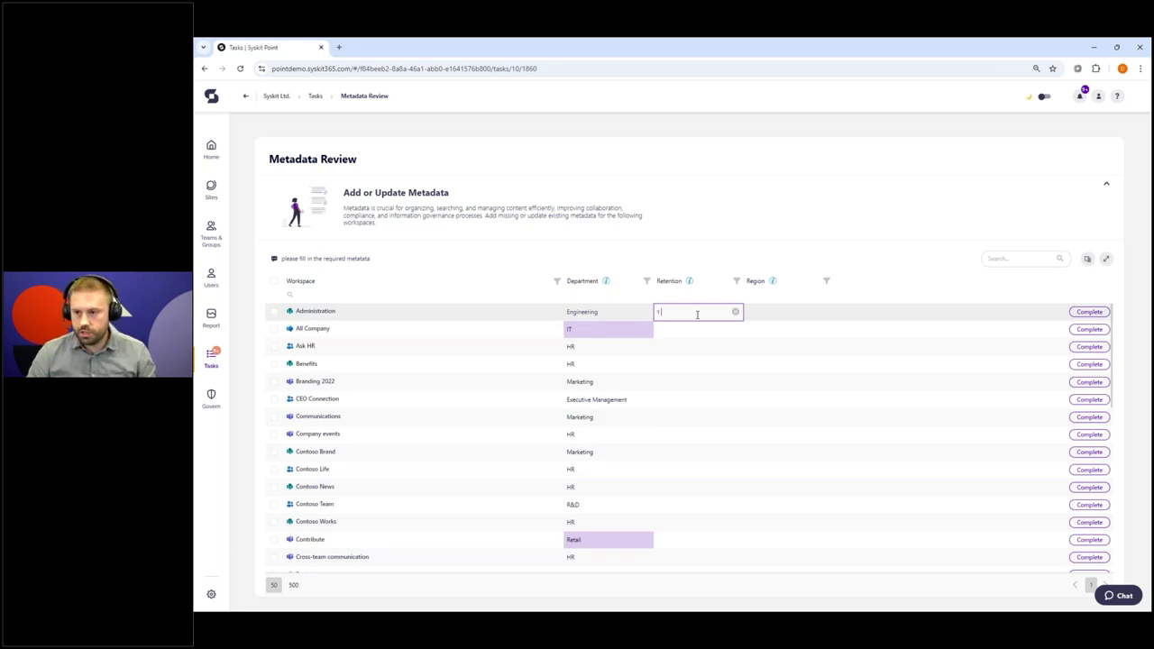
type(" year")
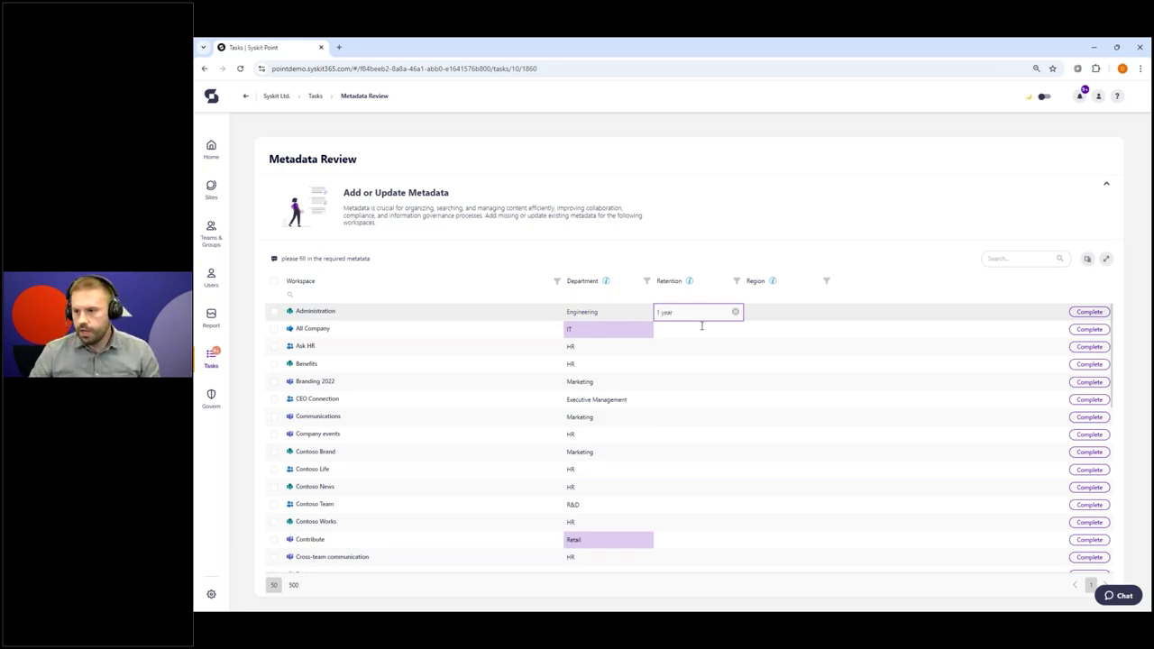
left_click(701, 330)
type("1")
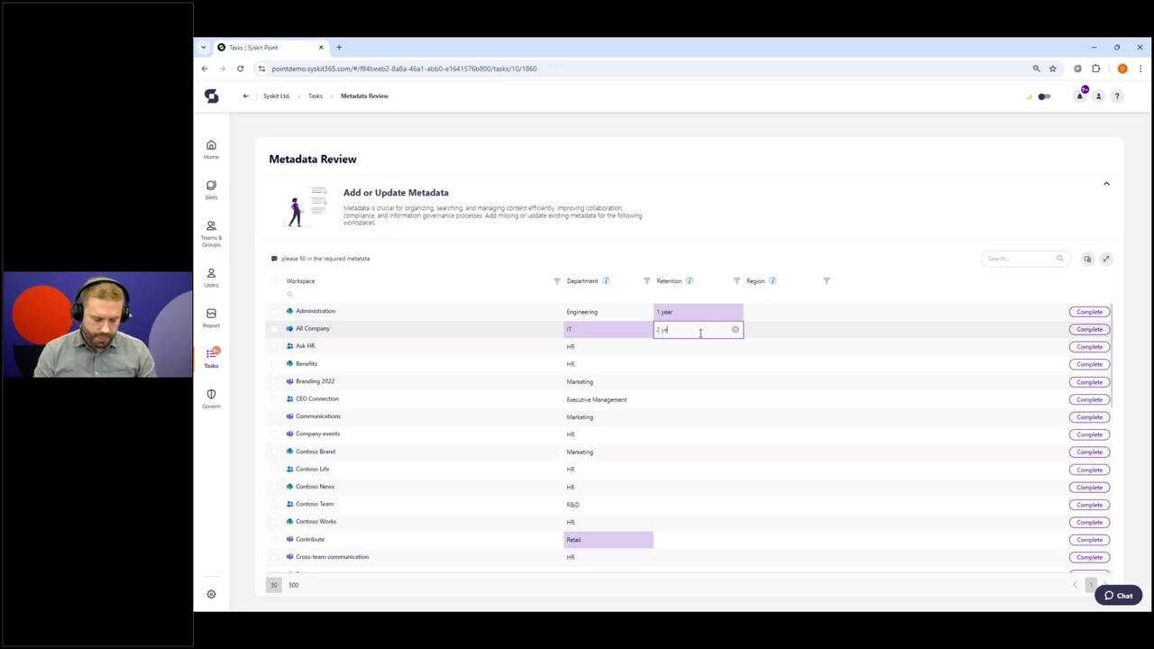
type(" year")
left_click(813, 312)
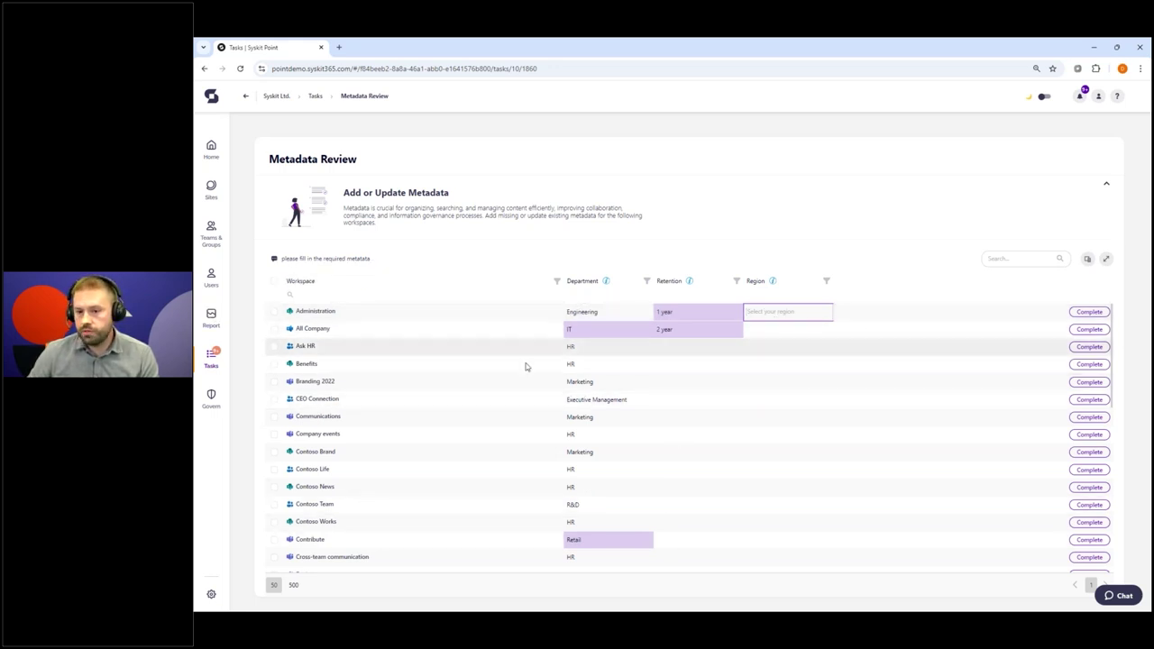
Step: Select all workspaces in the metadata review and update their Retention to "1 year" in bulk
left_click(274, 282)
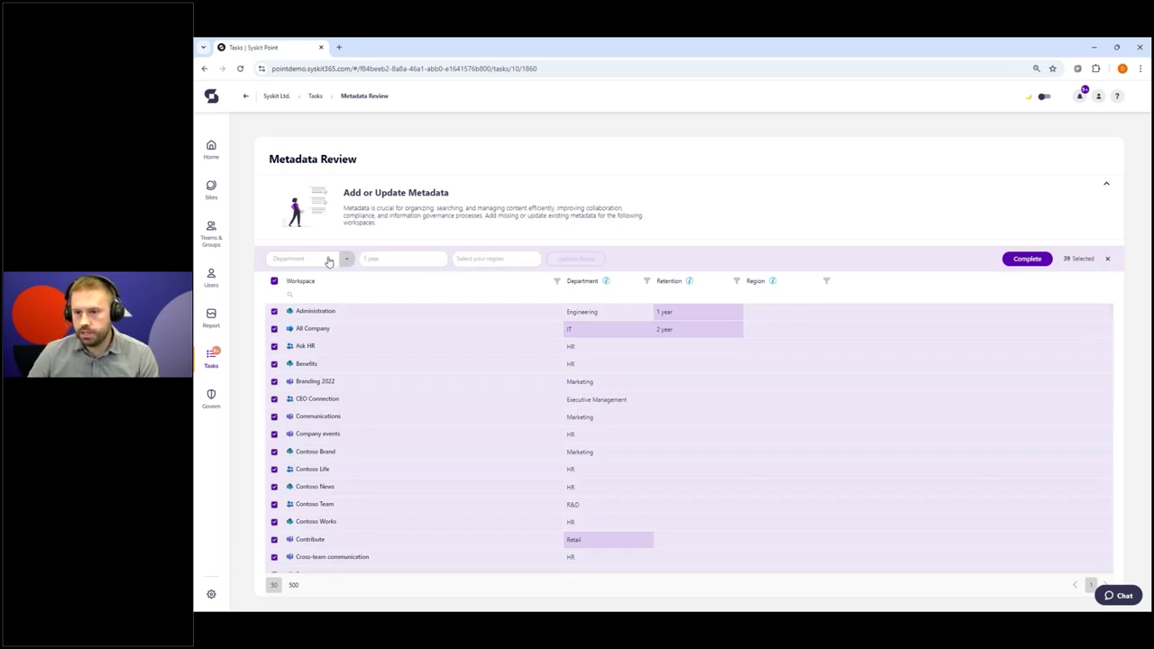
left_click(482, 260)
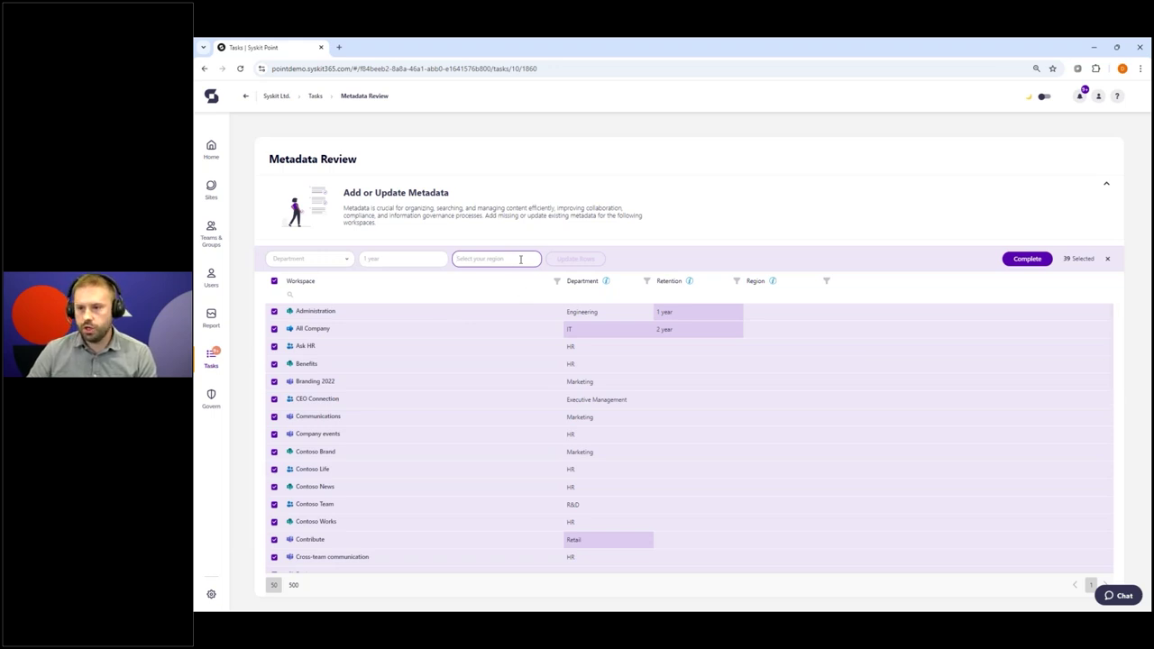
left_click(387, 261)
type("1 yea")
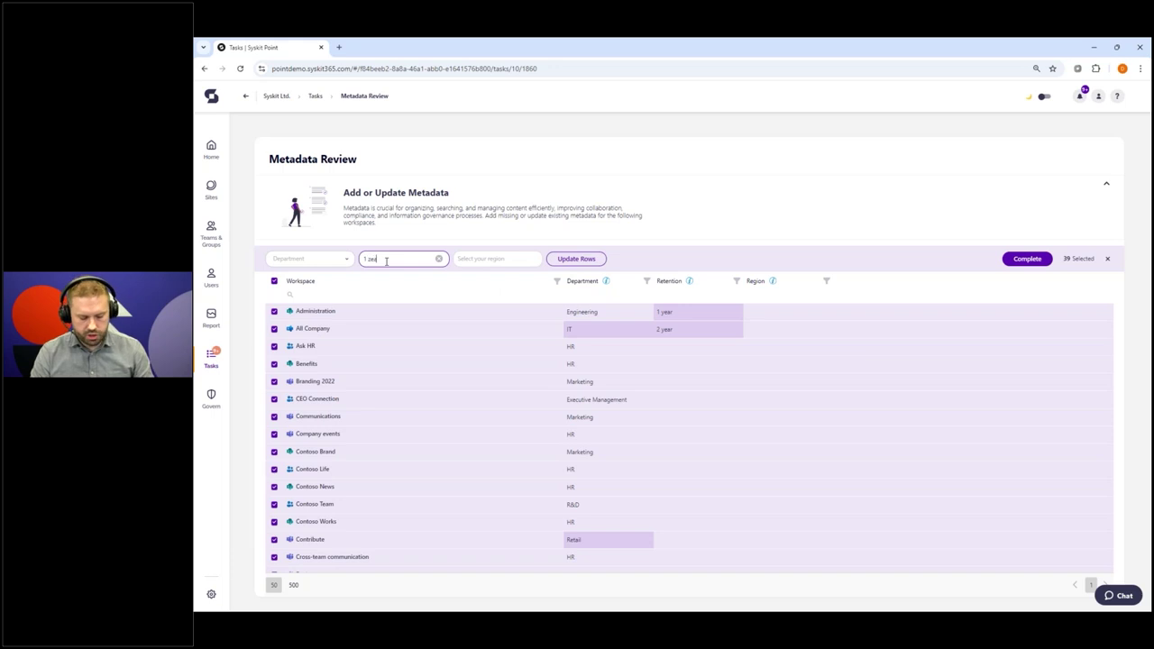
type("r")
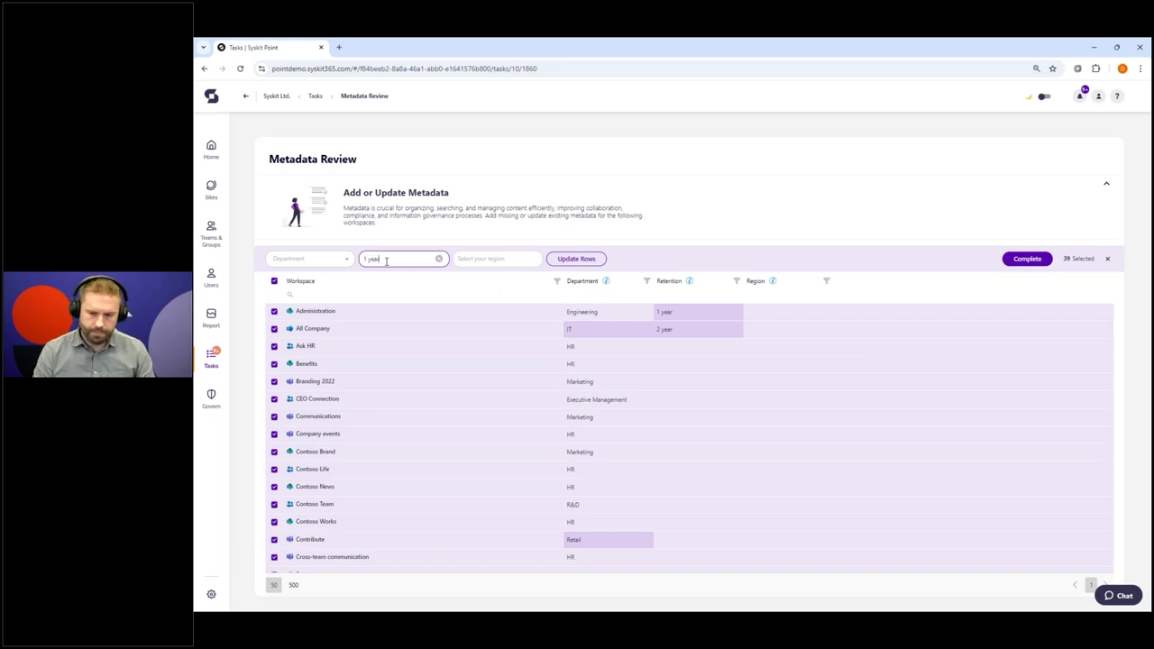
left_click(599, 262)
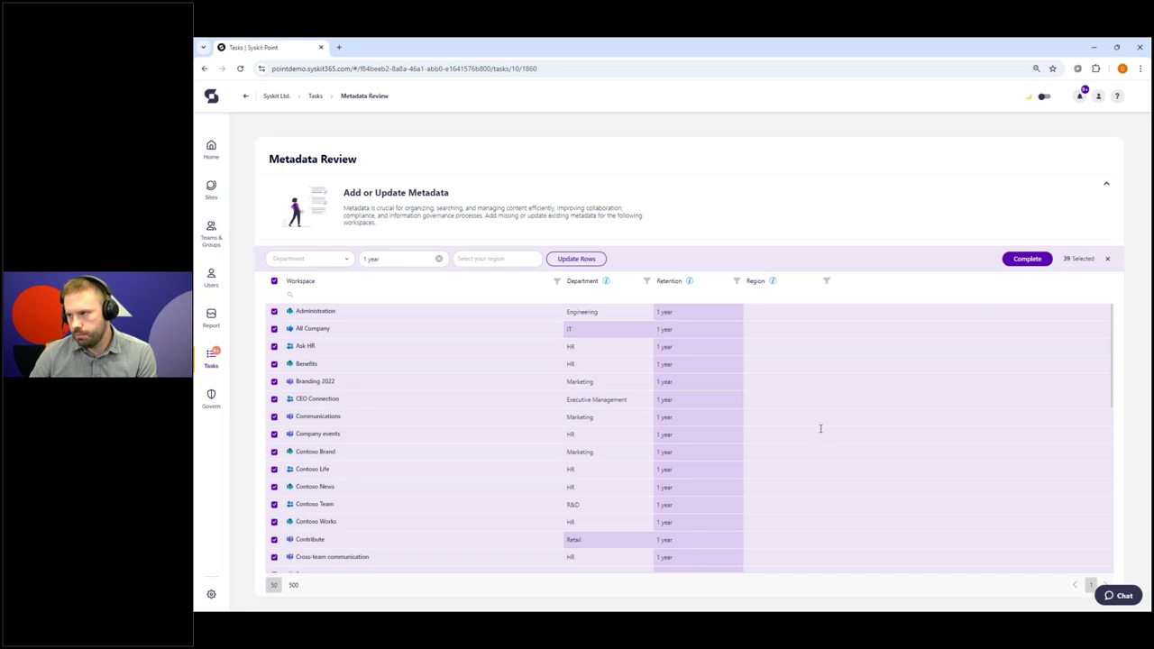
left_click(275, 282)
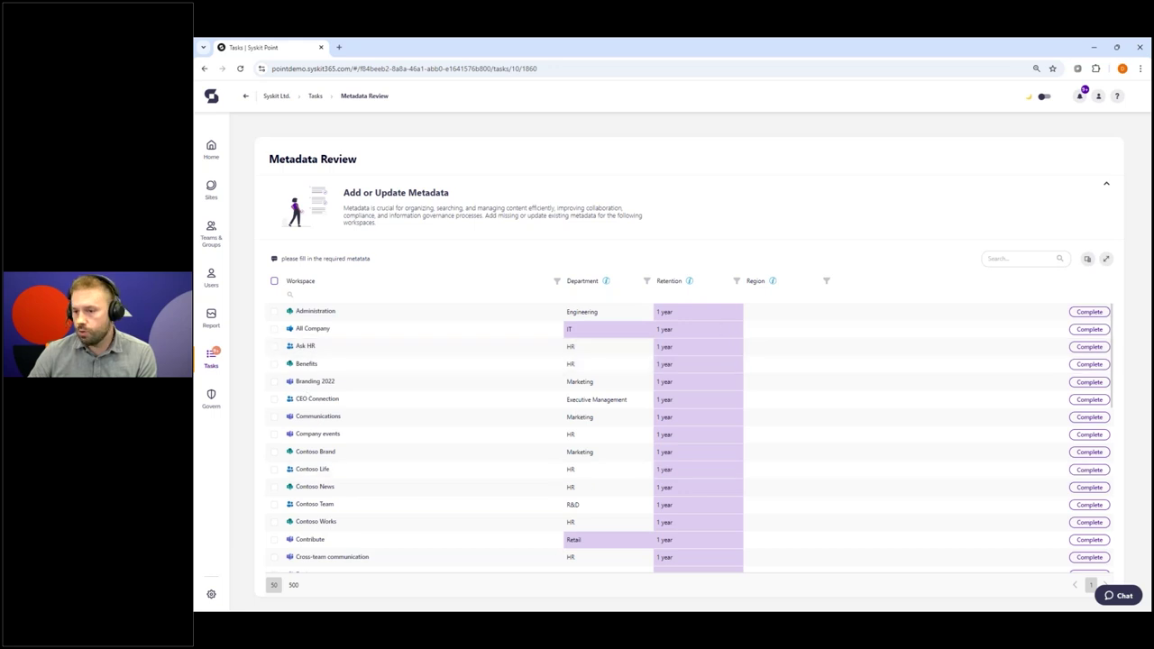
left_click(274, 281)
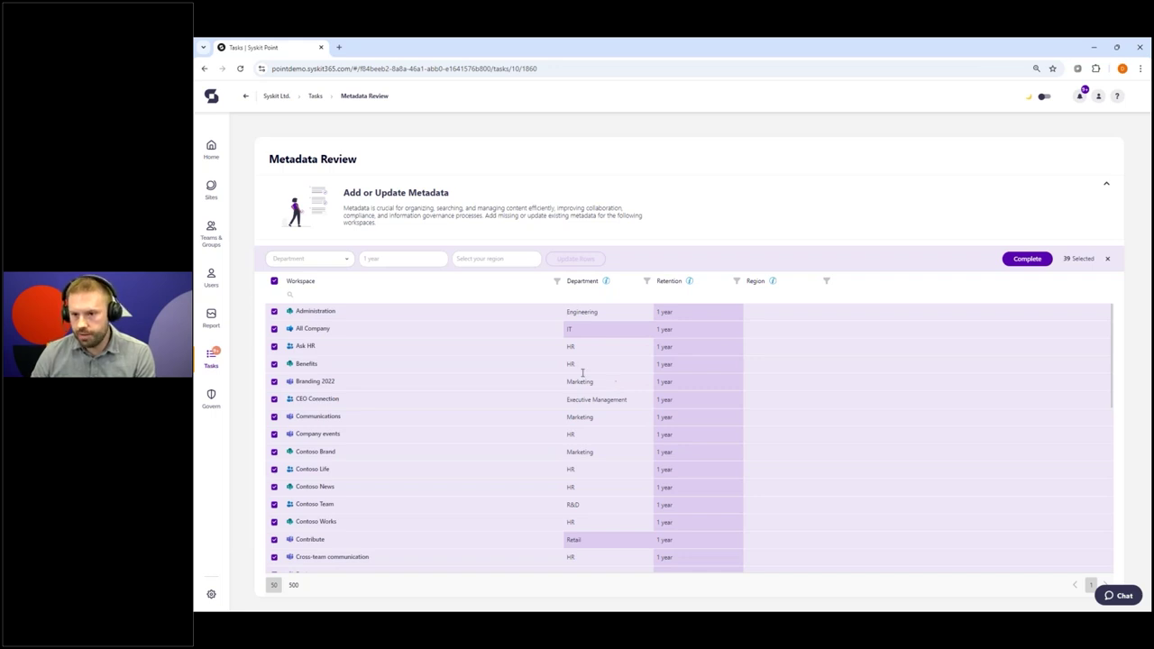
Step: Show the requested metadata reviews in the governance area, along with the history of past metadata reviews
left_click(212, 406)
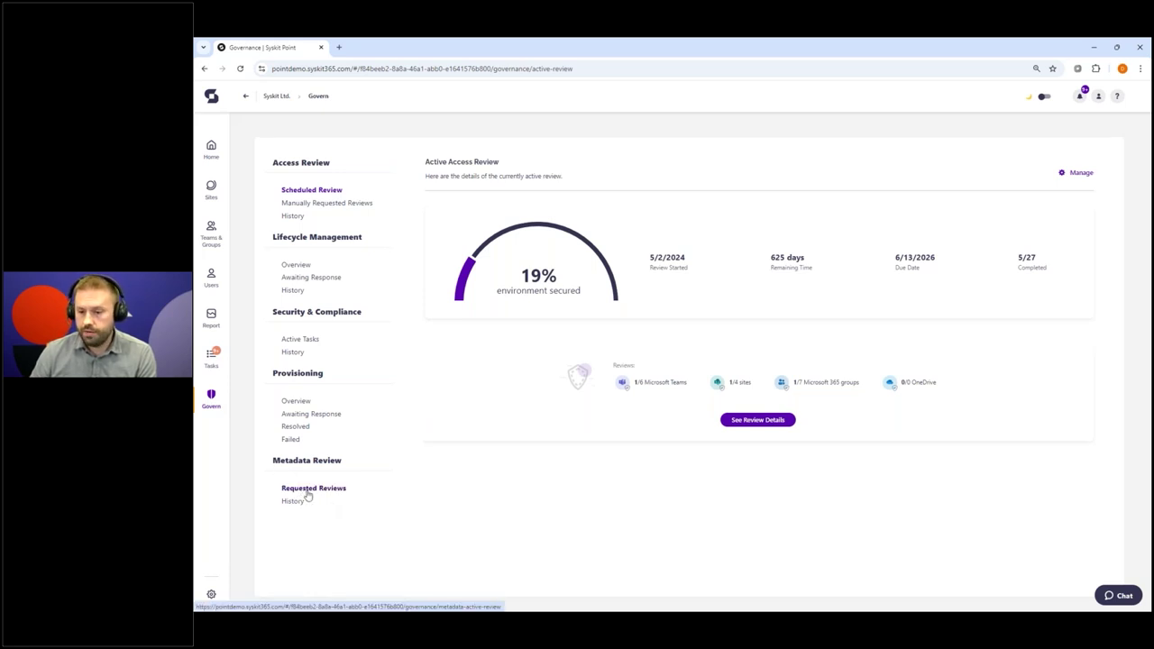
left_click(307, 491)
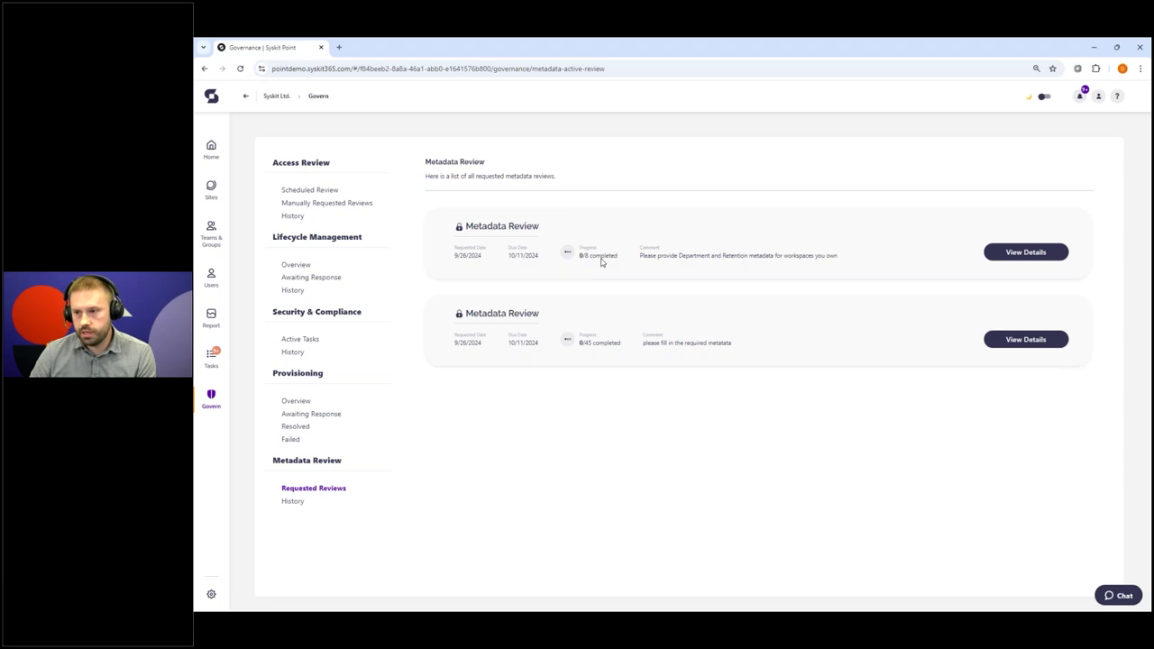
left_click(291, 504)
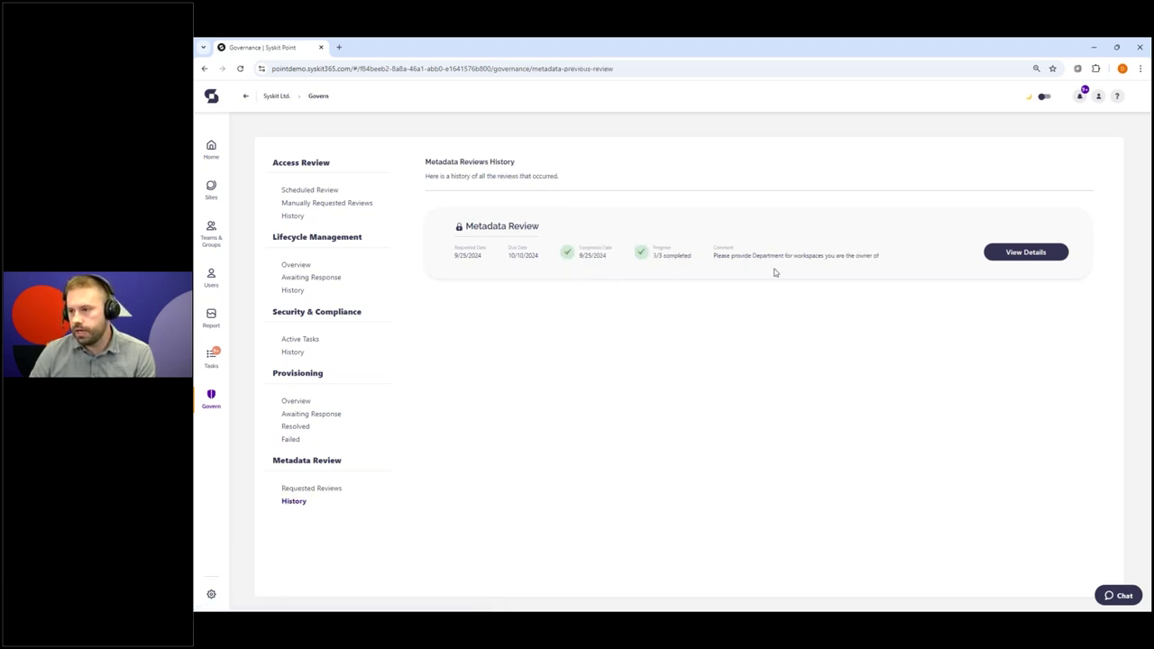
Step: Open the details of the past metadata review and show the summary of changes made to the Branding 2022 workspace
left_click(1019, 258)
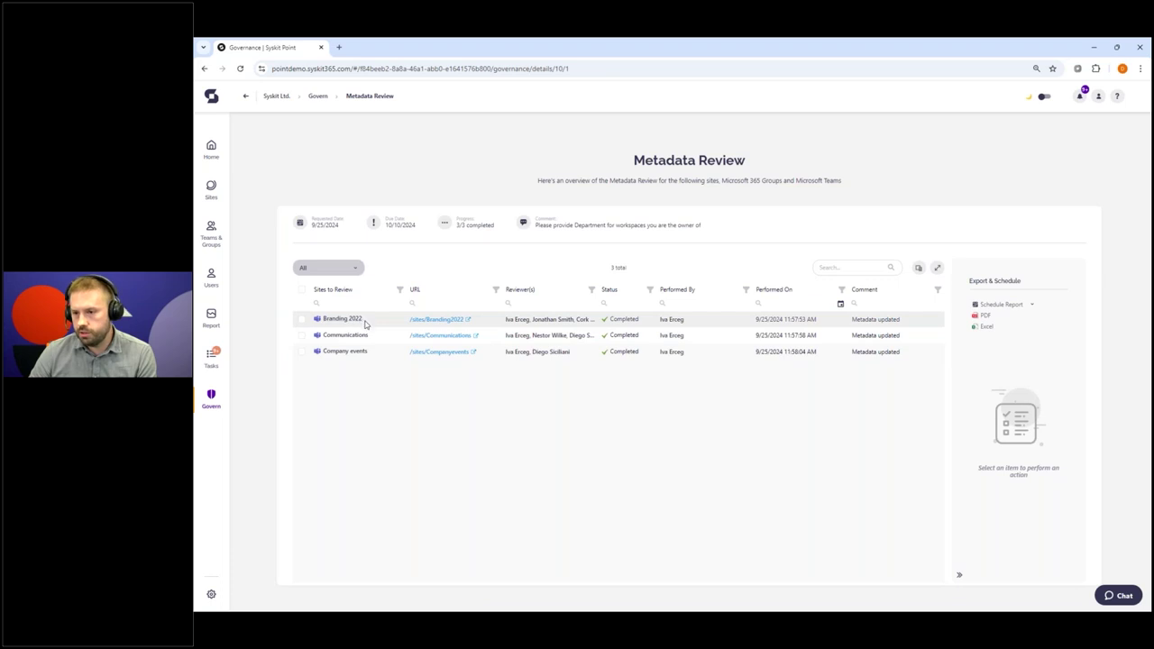
mouse_move(678, 323)
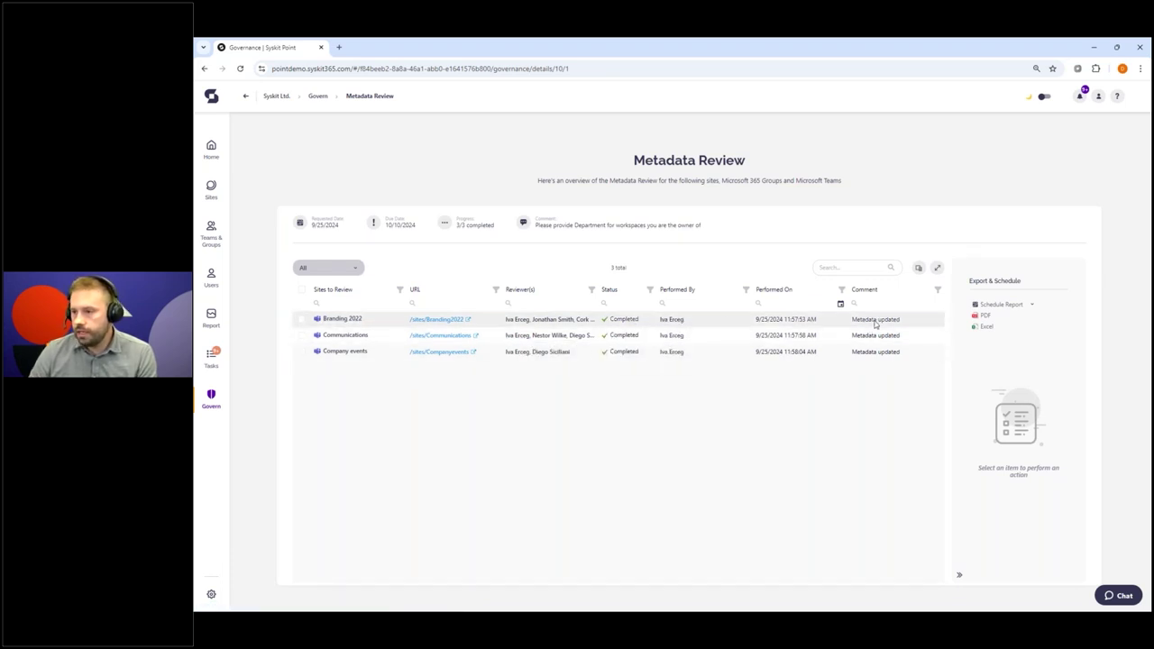
left_click(847, 321)
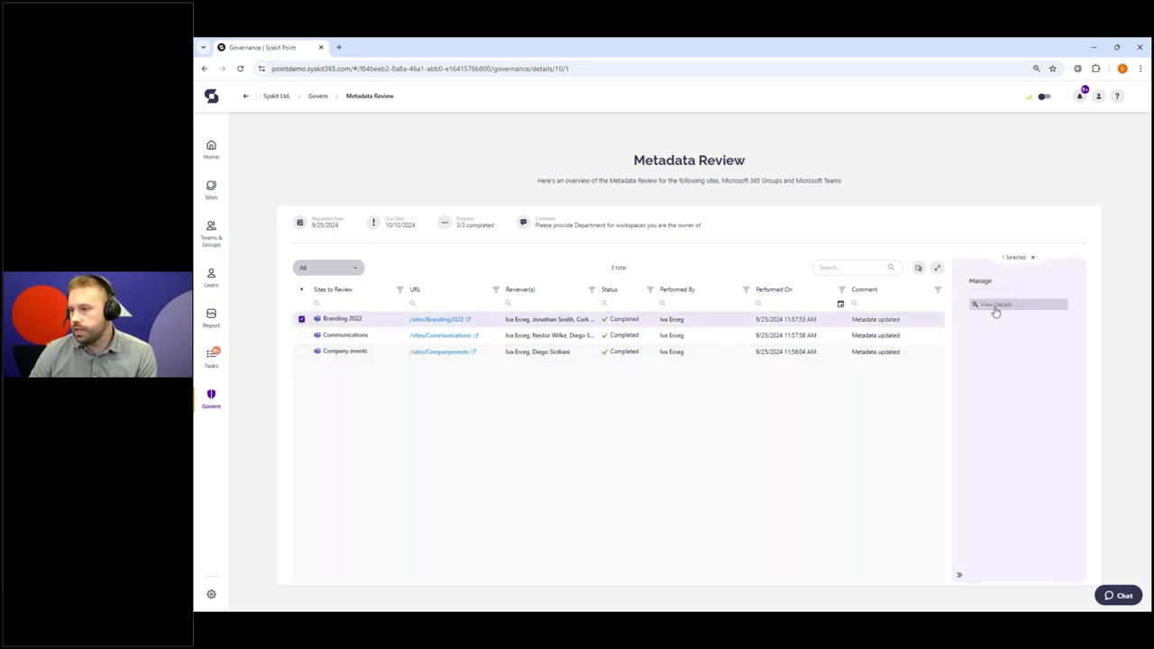
left_click(975, 303)
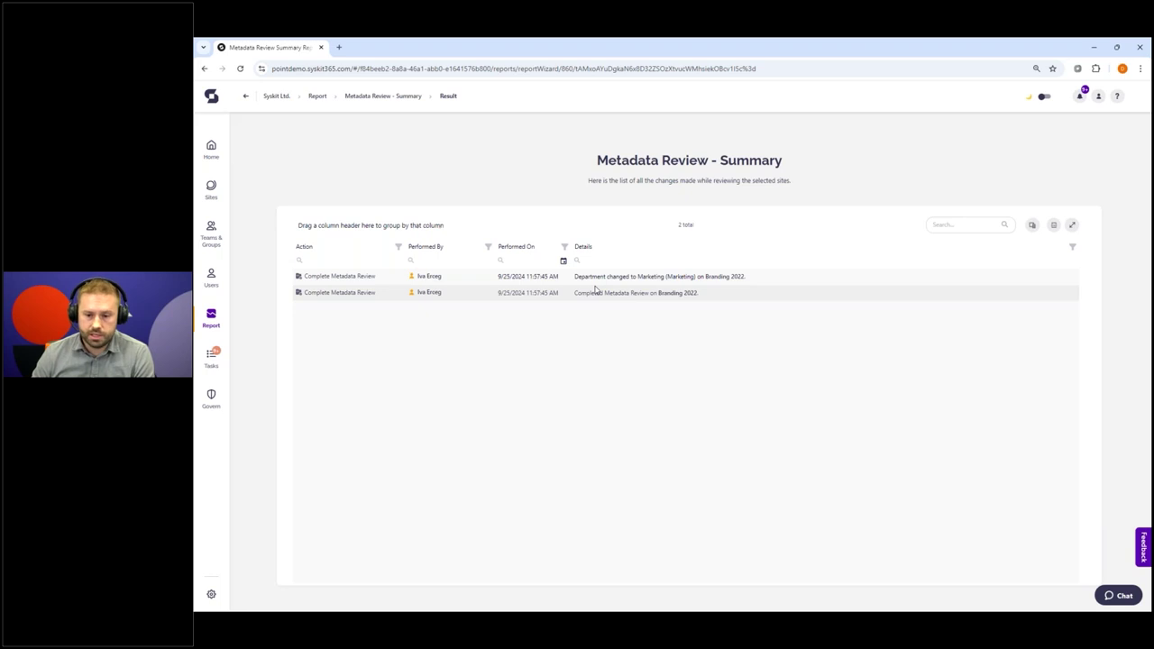
Step: Show the governance policies and the automation rules in the Syskit Point settings
left_click(211, 596)
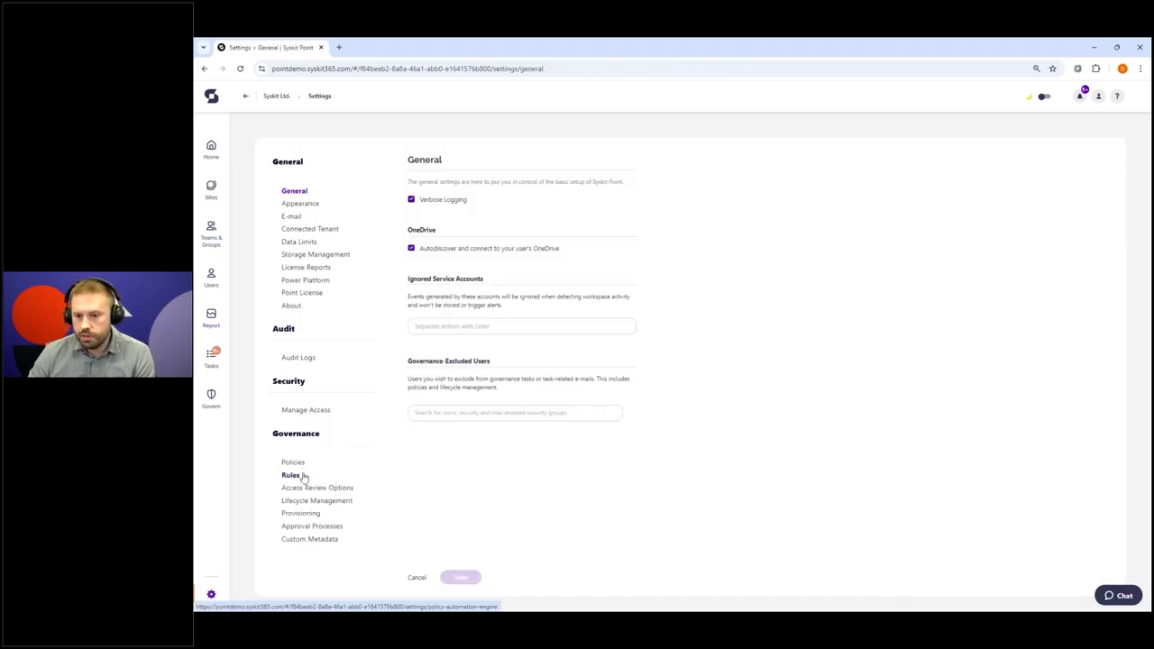
left_click(297, 464)
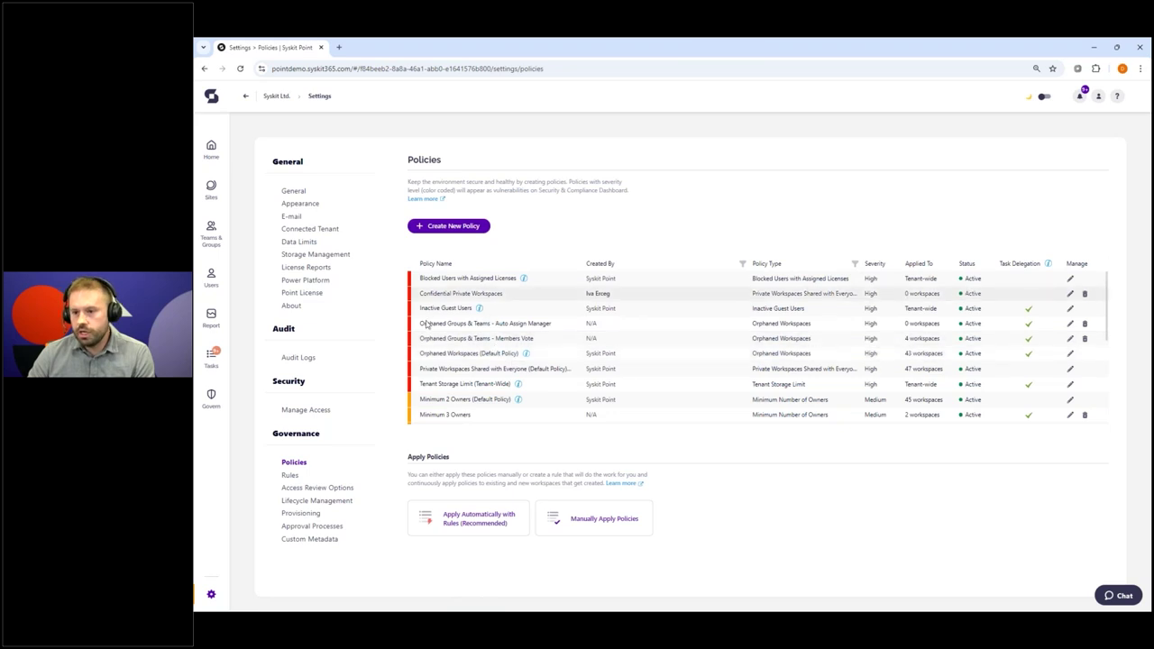
left_click(292, 476)
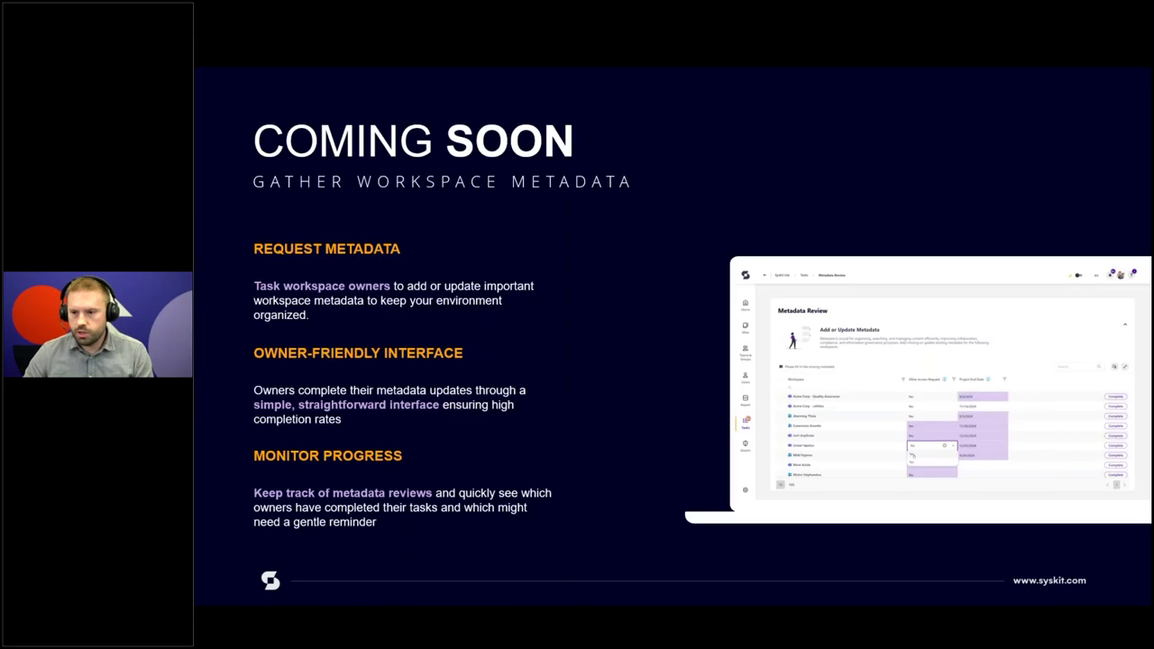
left_click(669, 410)
left_click(669, 410)
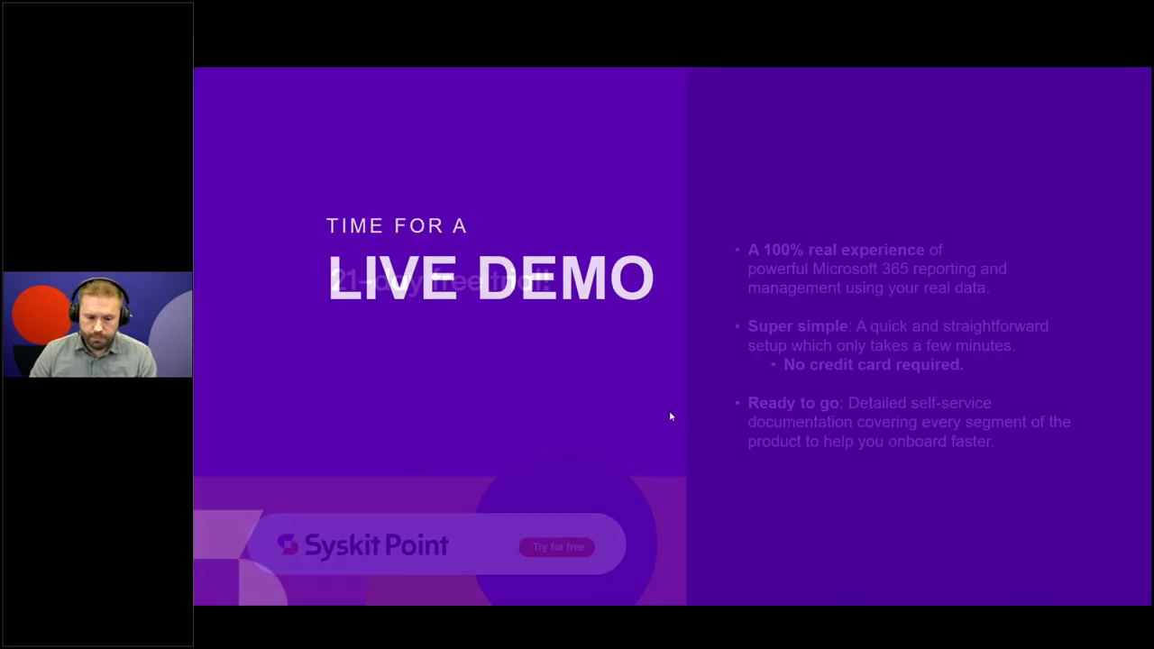